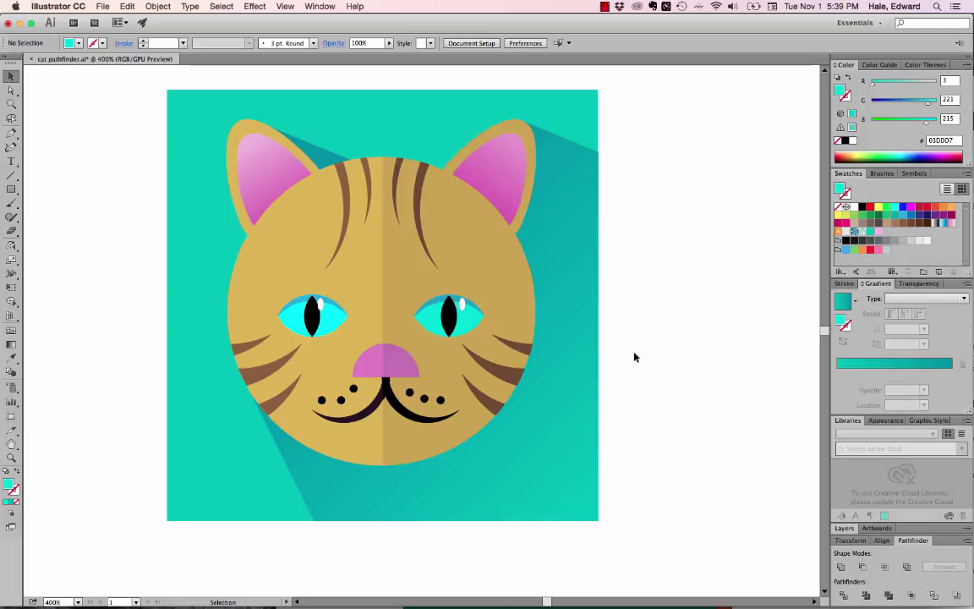
Show the Pathfinder panel and detach it as a floating panel beside the cat artwork
click(320, 6)
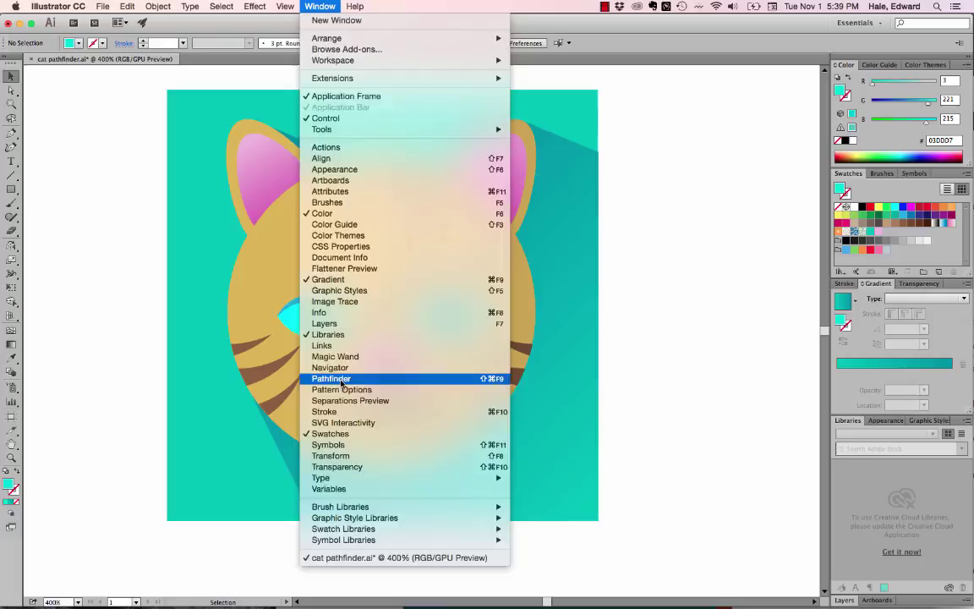
click(315, 378)
drag(920, 540, 625, 205)
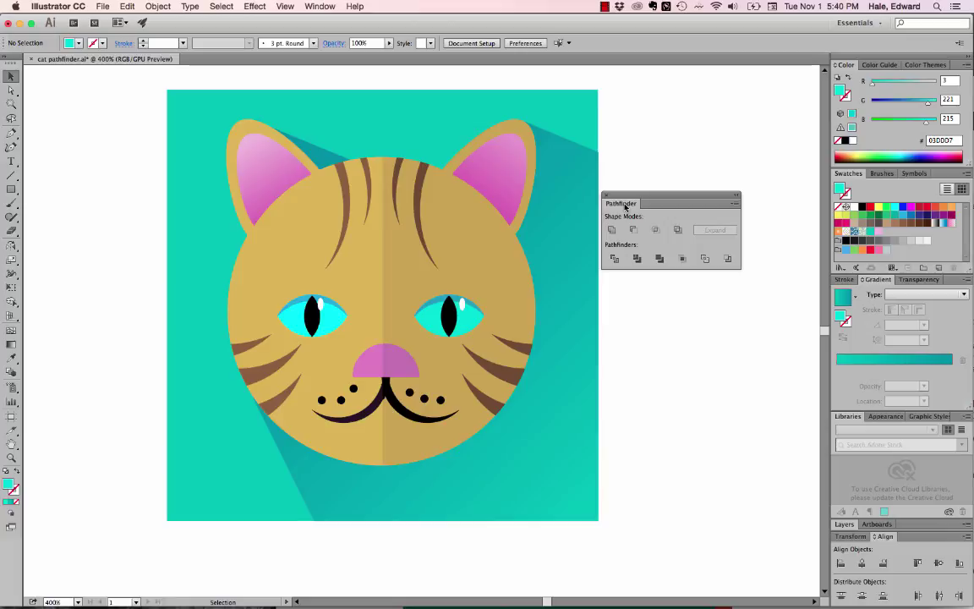
Create a new Web-profile document of 960 x 560 px with one artboard
key(super+n)
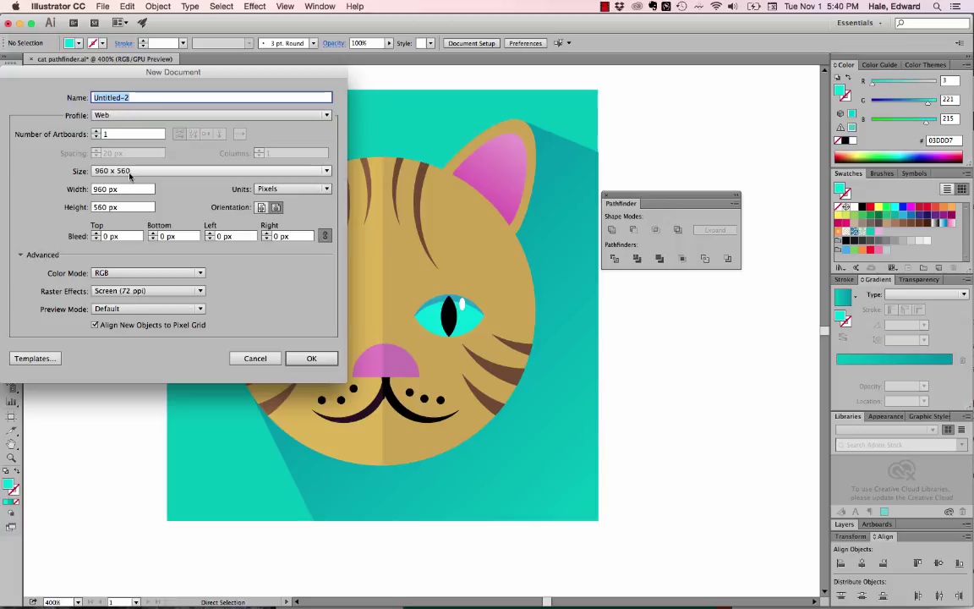
click(311, 359)
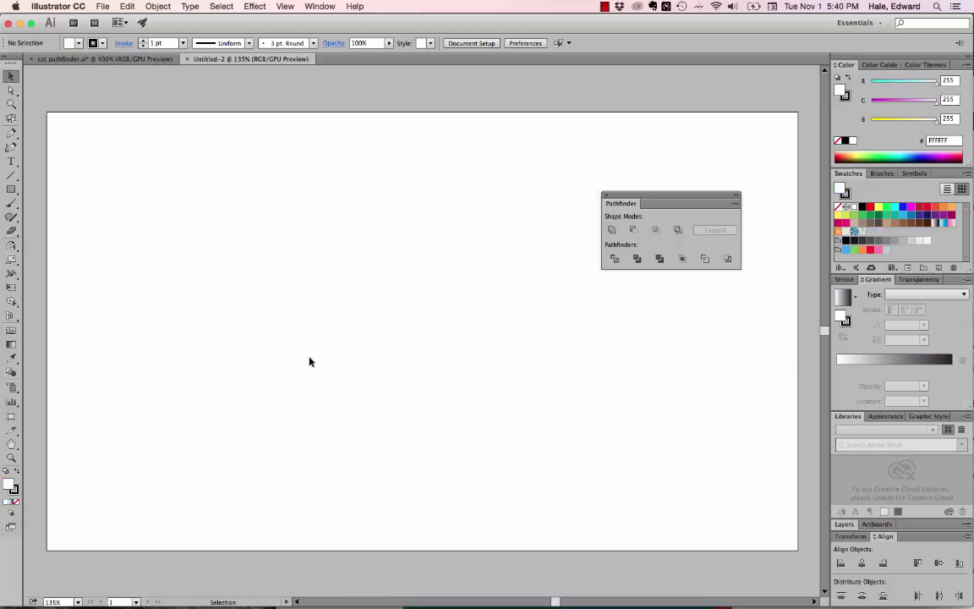
Show the rulers and place a vertical guide near the horizontal middle of the artboard
click(285, 7)
mouse_move(334, 256)
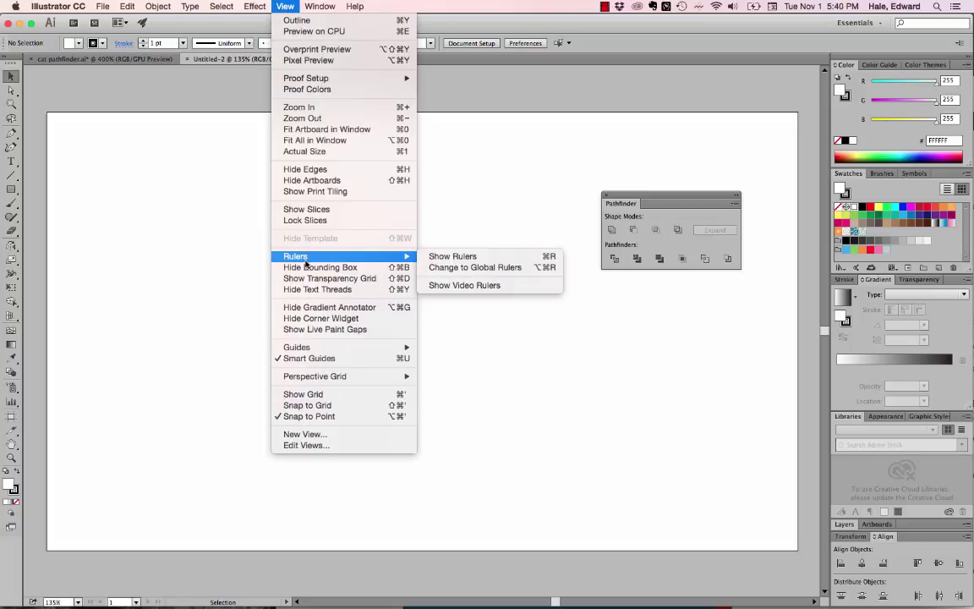
click(453, 256)
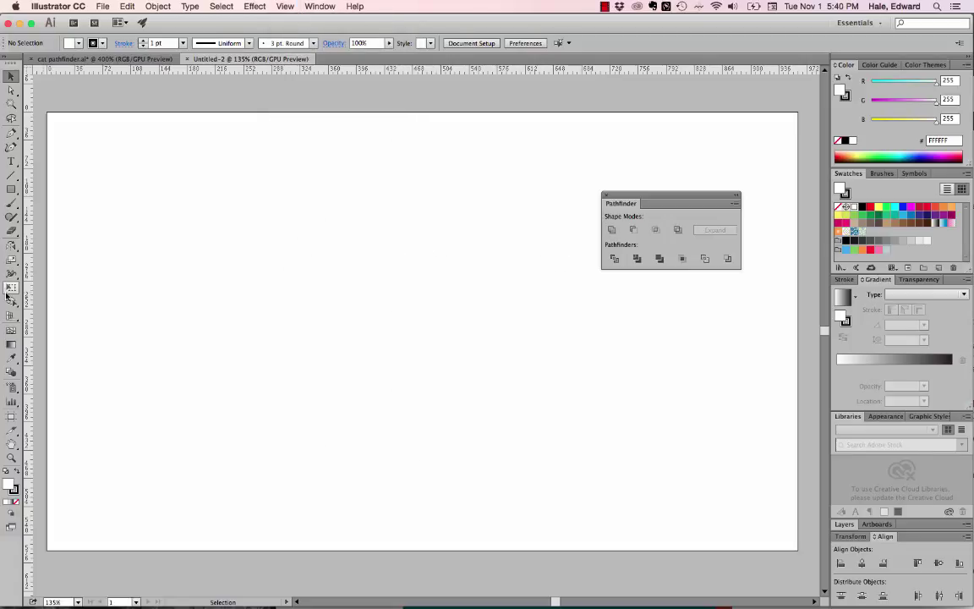
drag(28, 317, 412, 322)
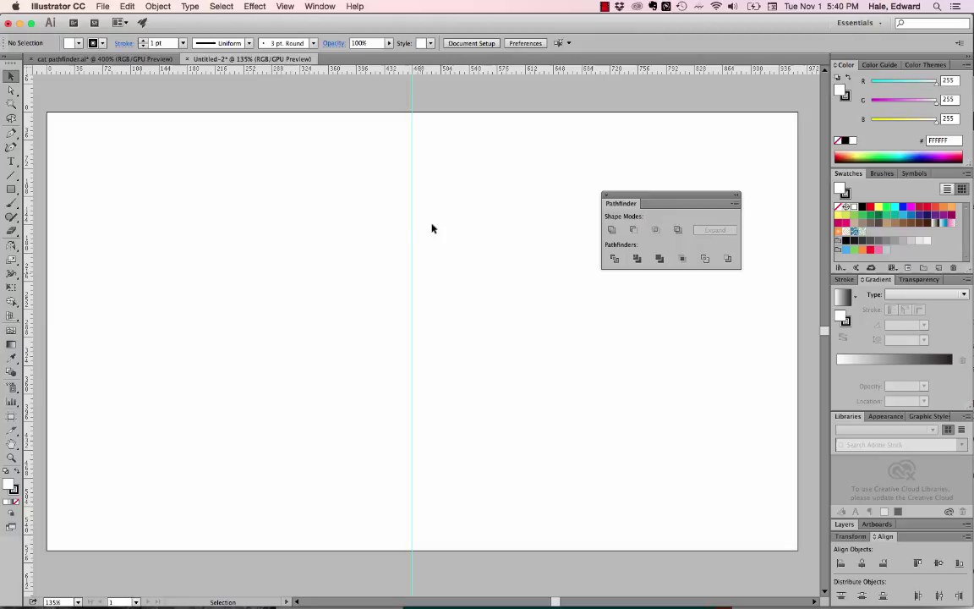
Draw a circle about 273 px in diameter centred on the vertical guide with the Ellipse tool
click(10, 189)
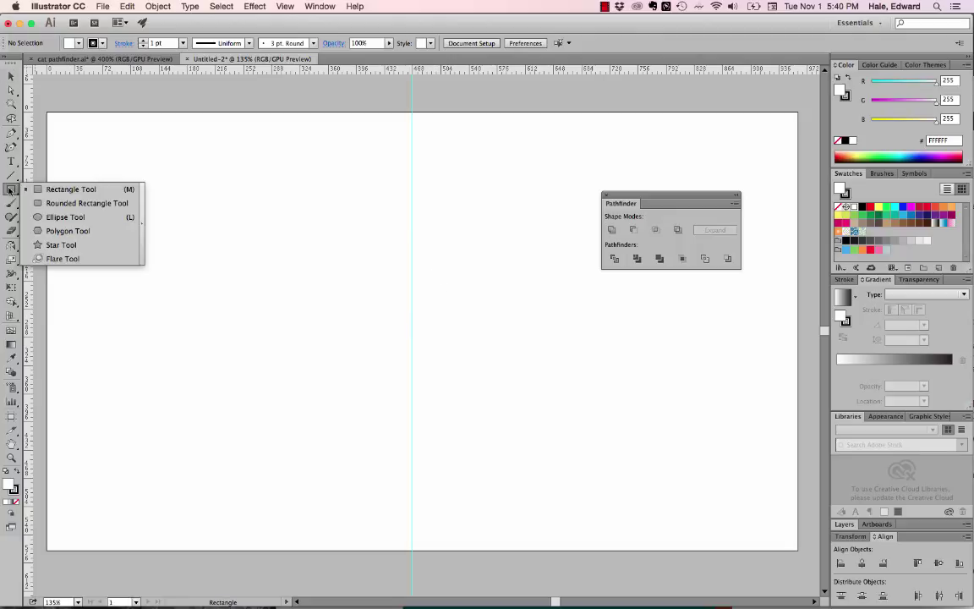
click(65, 216)
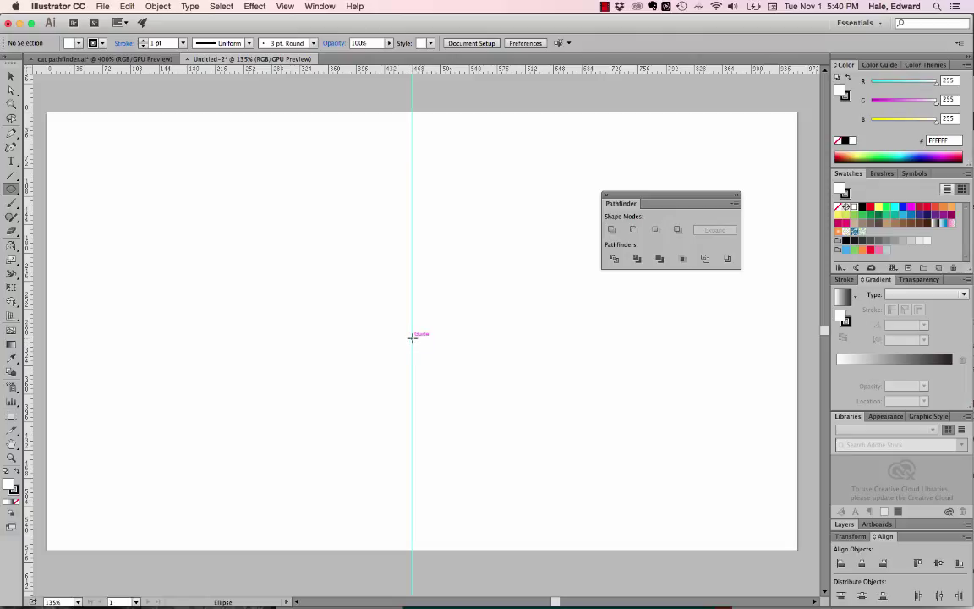
drag(411, 336, 518, 416)
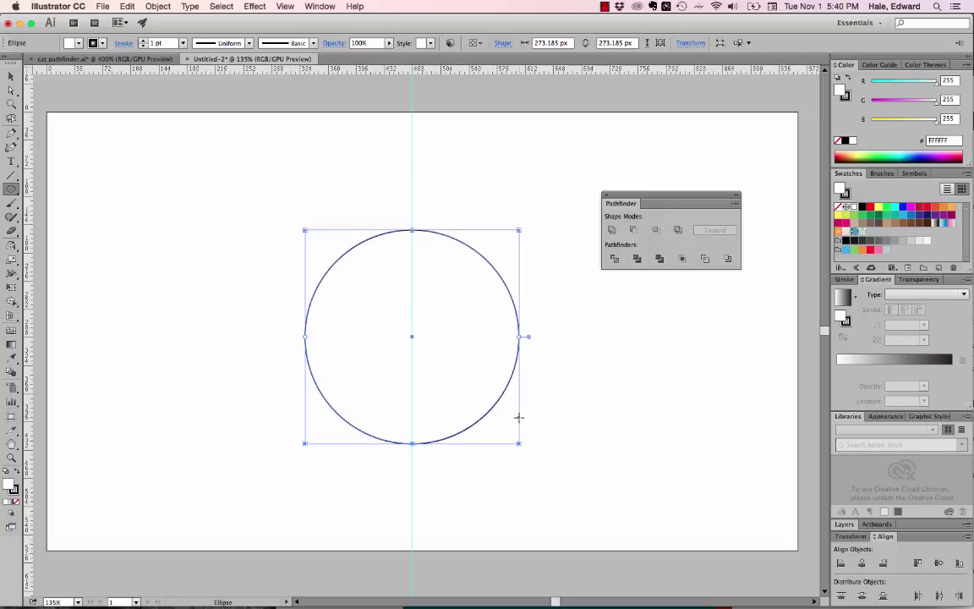
Fill the circle with yellow-orange F7B129 and set its stroke to none
click(943, 210)
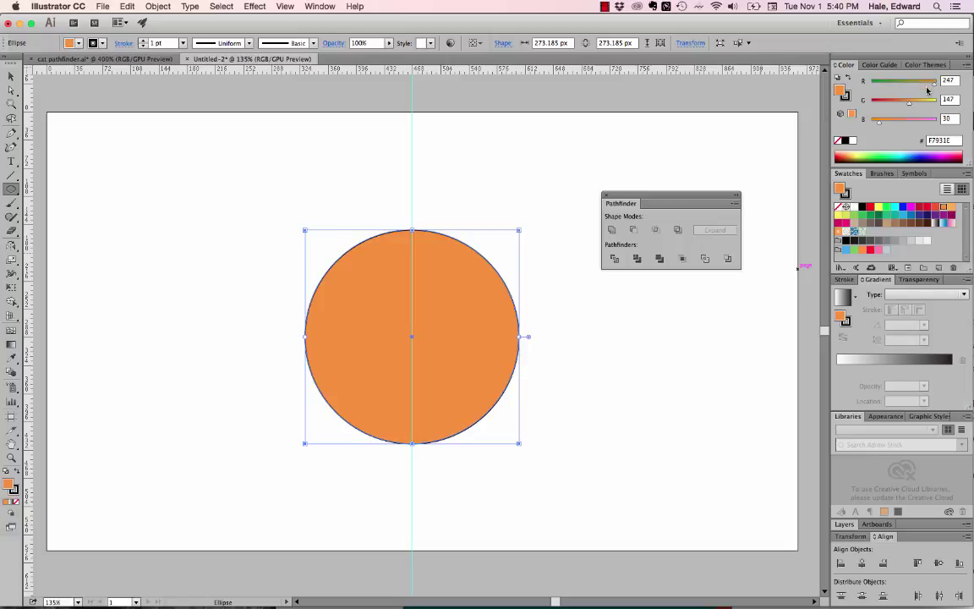
drag(913, 102, 917, 104)
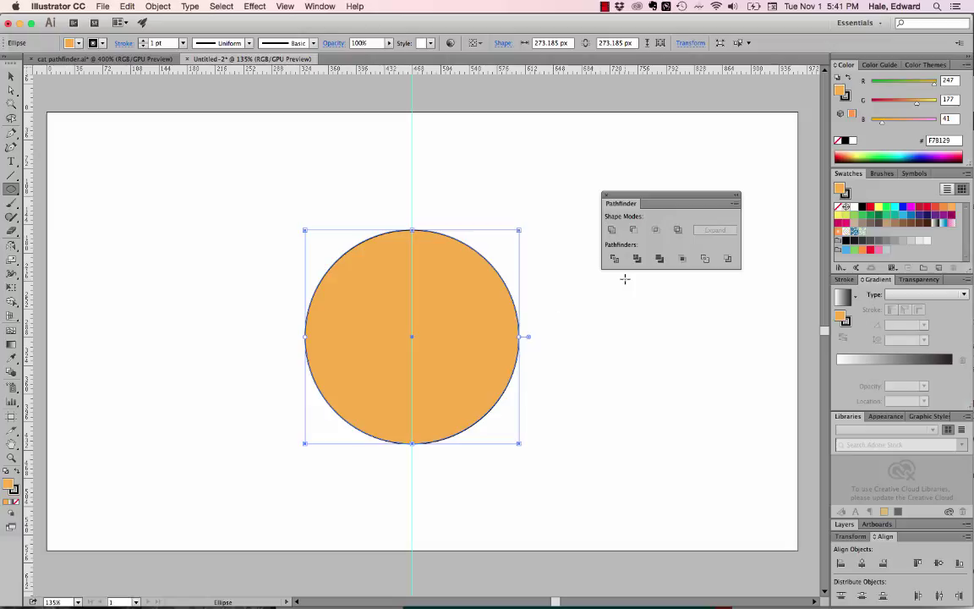
key(x)
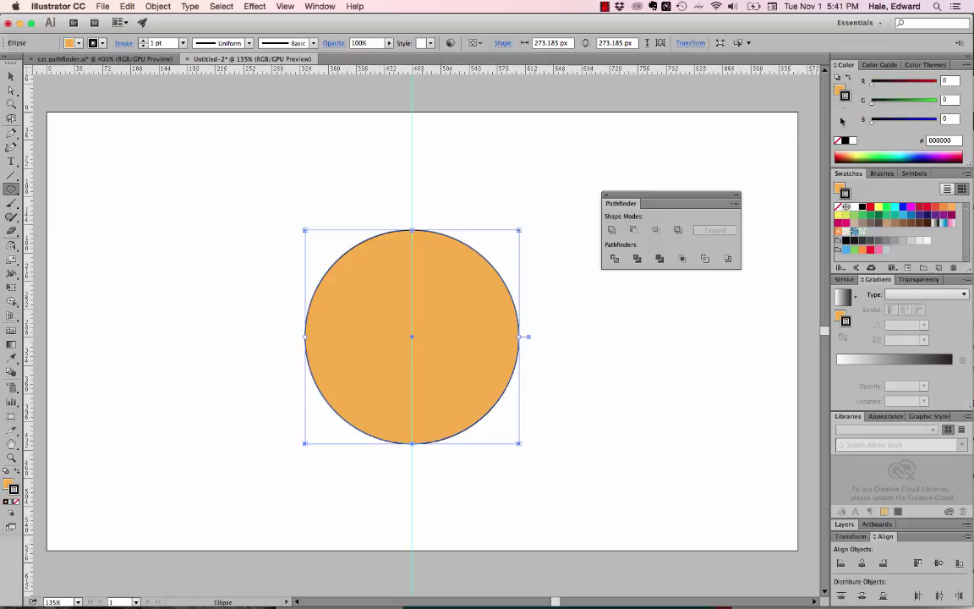
key(slash)
key(x)
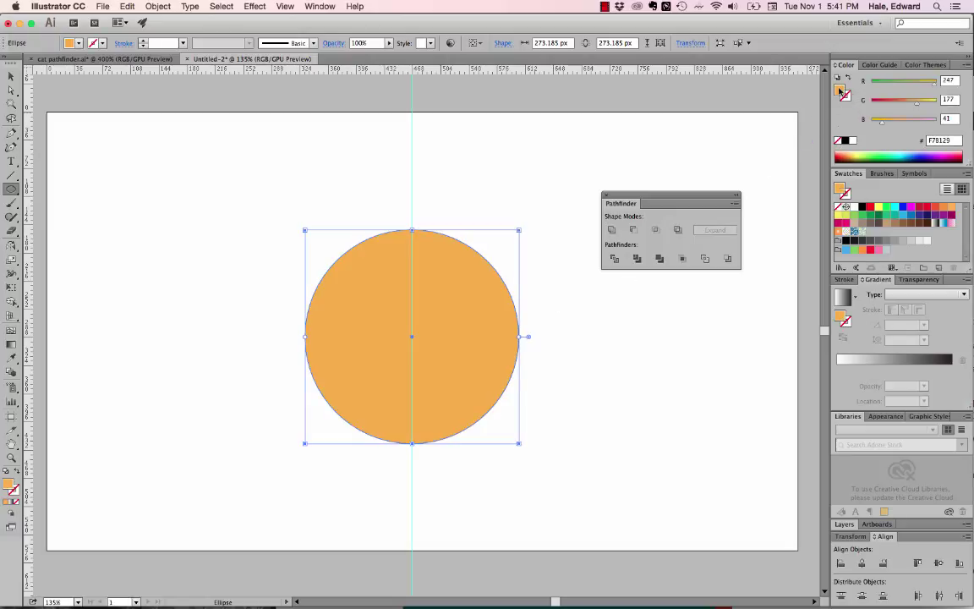
Draw a circle about 43 px in diameter beside the orange circle and fill it with pink FF67FF
key(super)
key(super+equal)
key(super+equal)
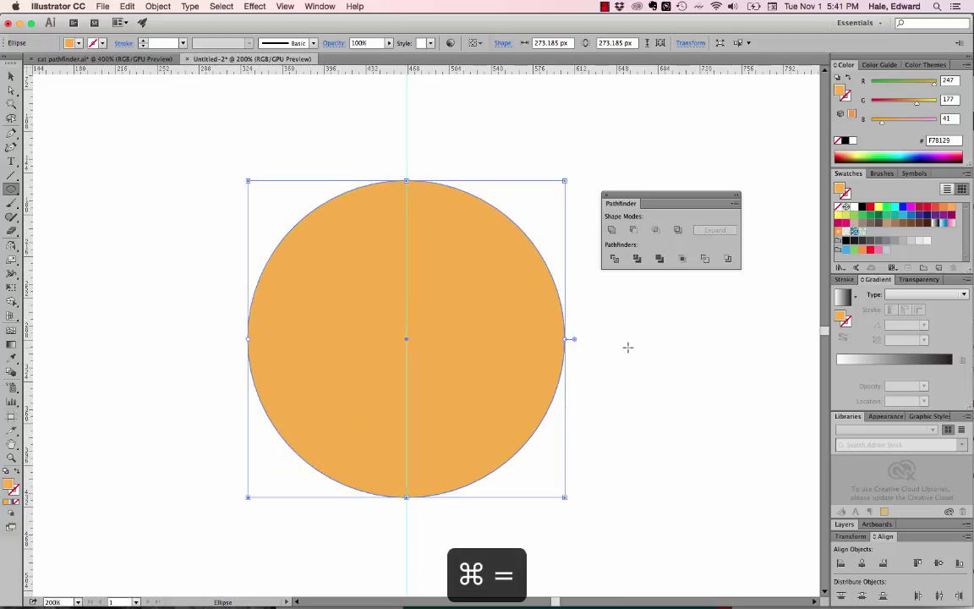
drag(637, 365, 667, 398)
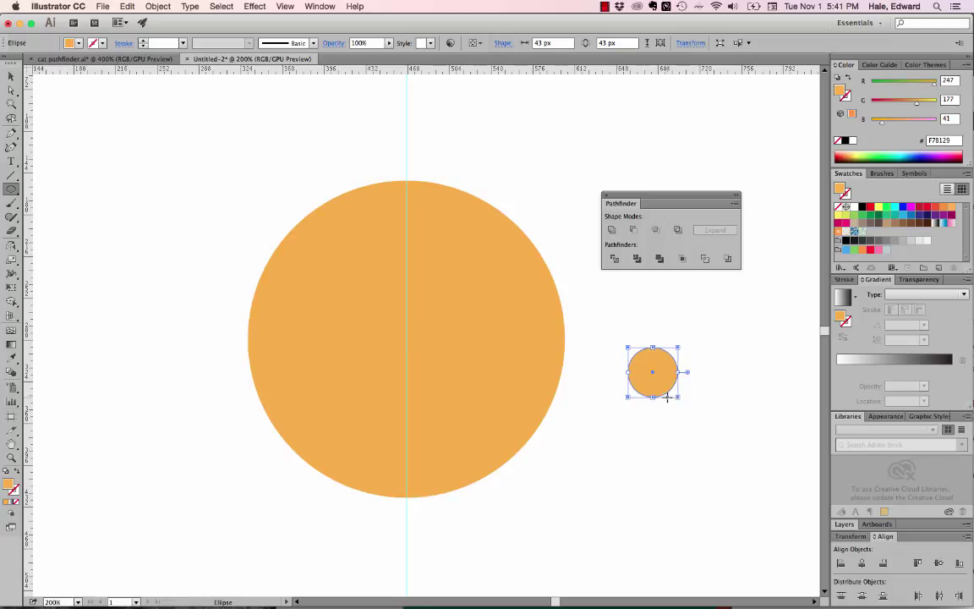
click(910, 206)
drag(871, 102, 897, 102)
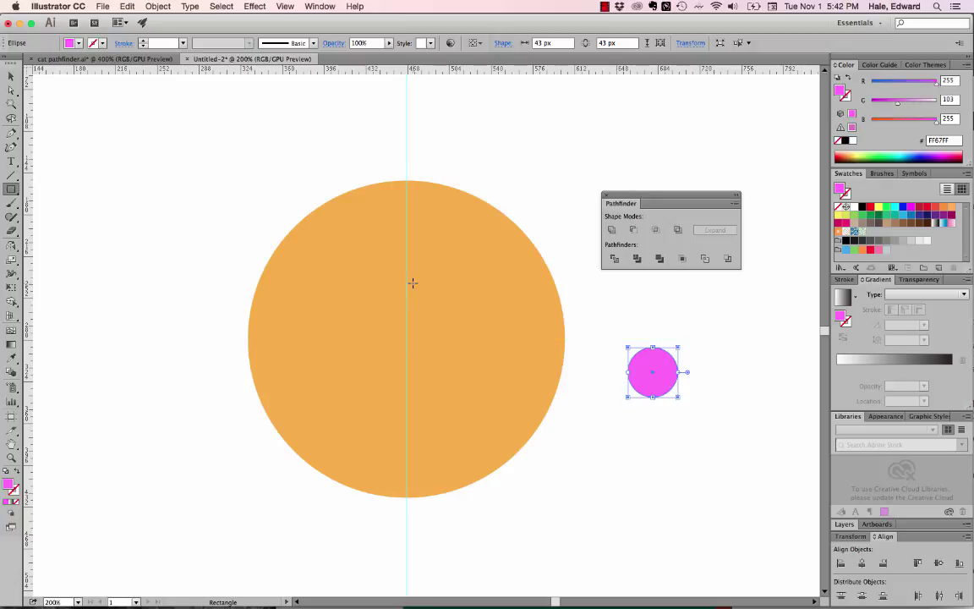
Draw a rectangle about 68 x 27.5 px over the pink circle's lower half and subtract it with Minus Front
click(13, 192)
drag(616, 372, 696, 404)
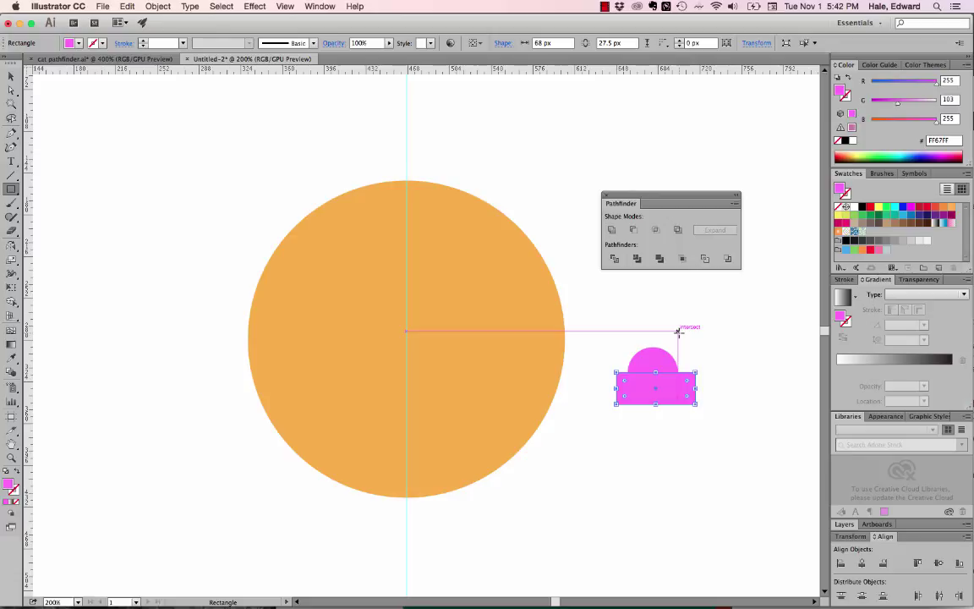
click(11, 76)
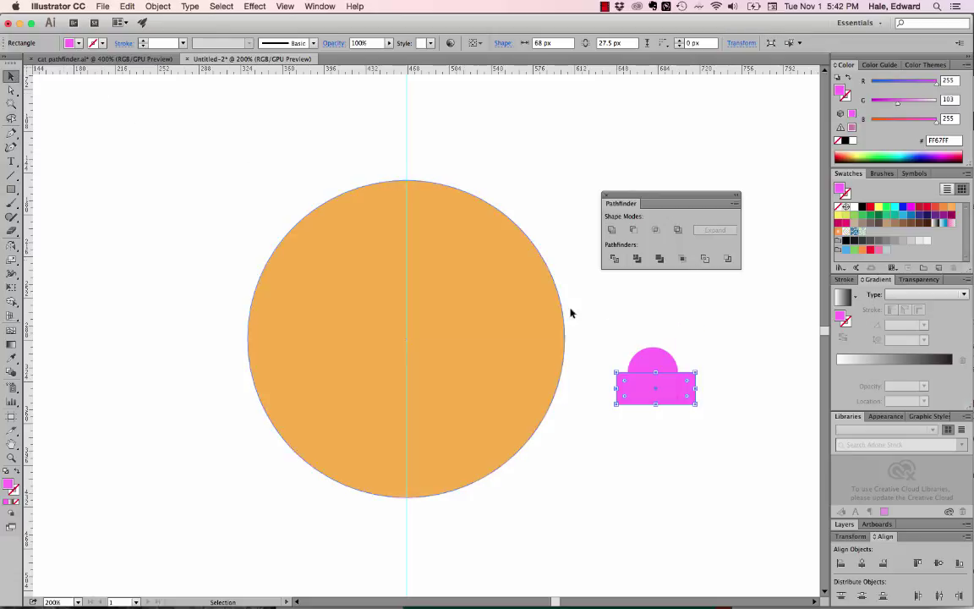
drag(635, 342, 674, 407)
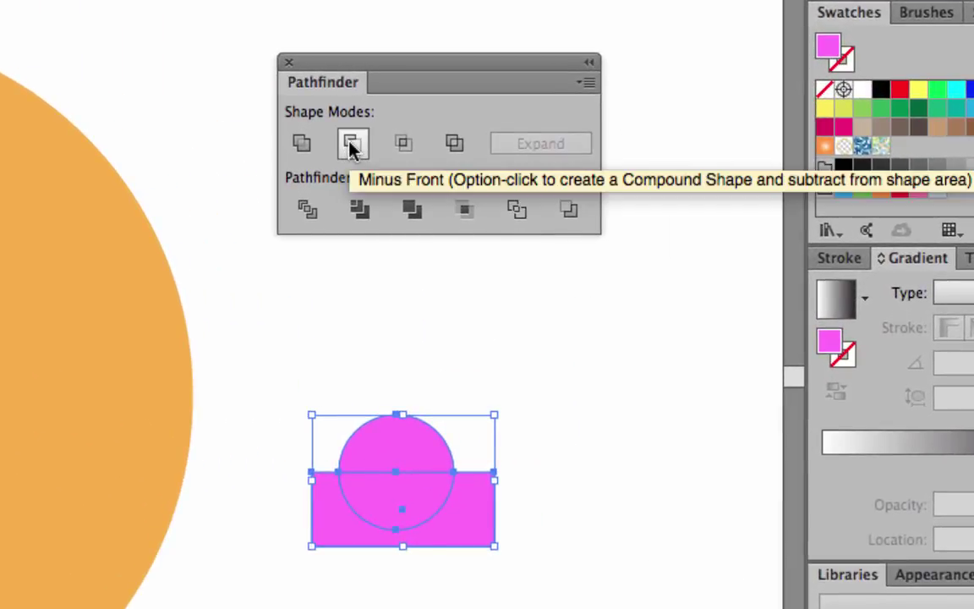
click(354, 148)
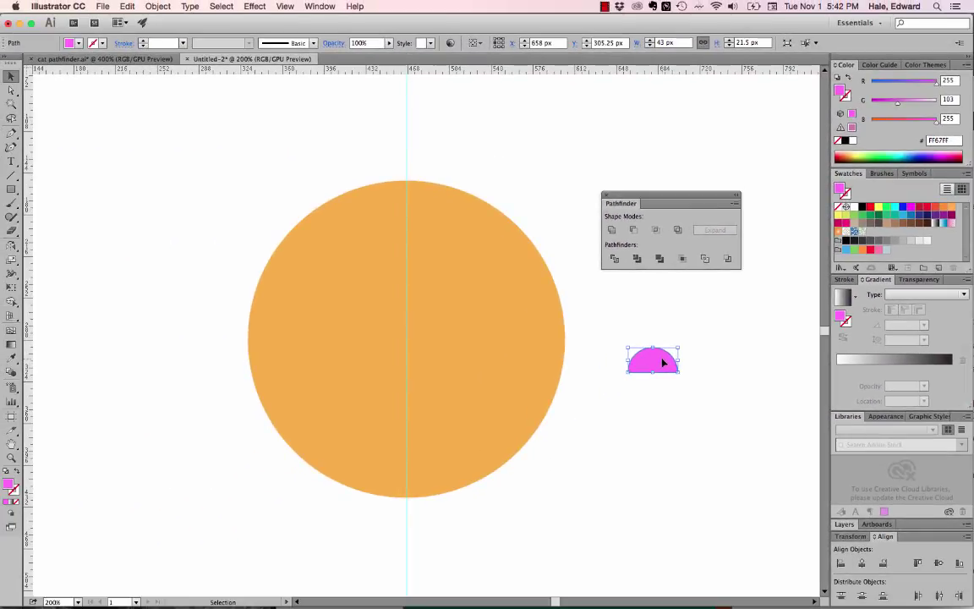
Move the pink half-circle onto the guide below the centre of the orange circle, enlarge it slightly and deselect it
drag(663, 362, 419, 400)
click(502, 519)
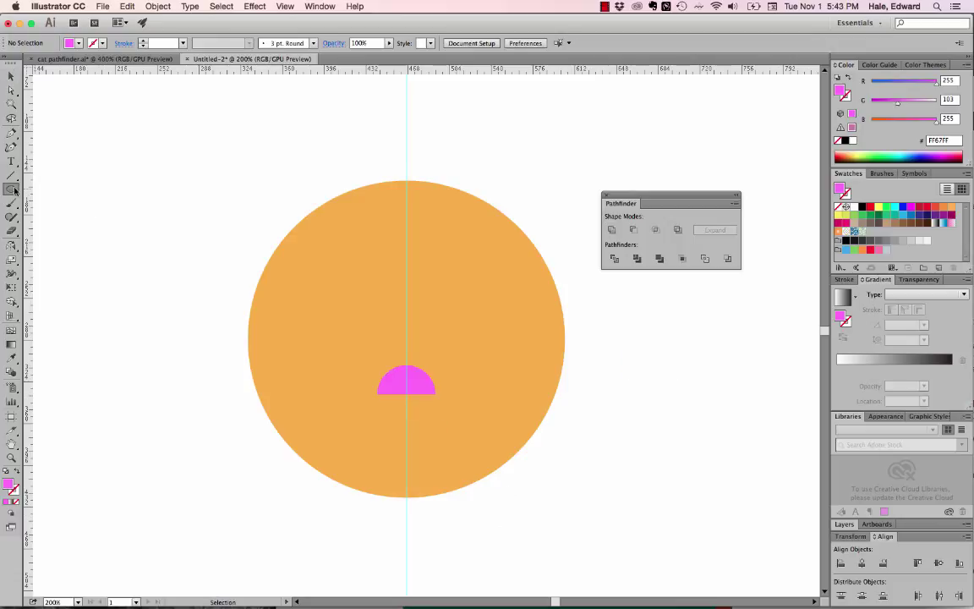
Draw a circle about 98 px in diameter beside the orange circle's lower part and fill it with dark brown 42210B
click(11, 190)
drag(581, 383, 696, 497)
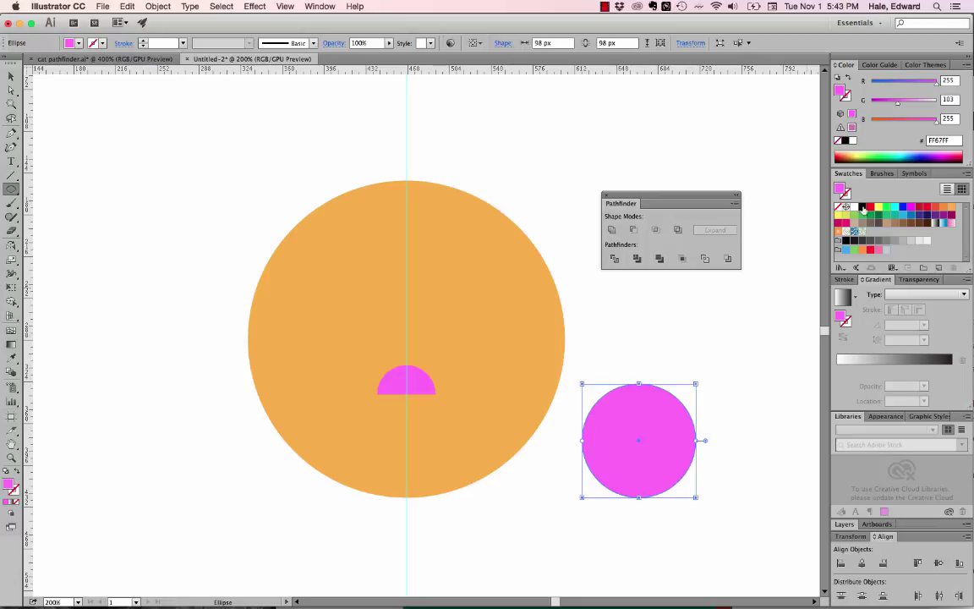
click(926, 224)
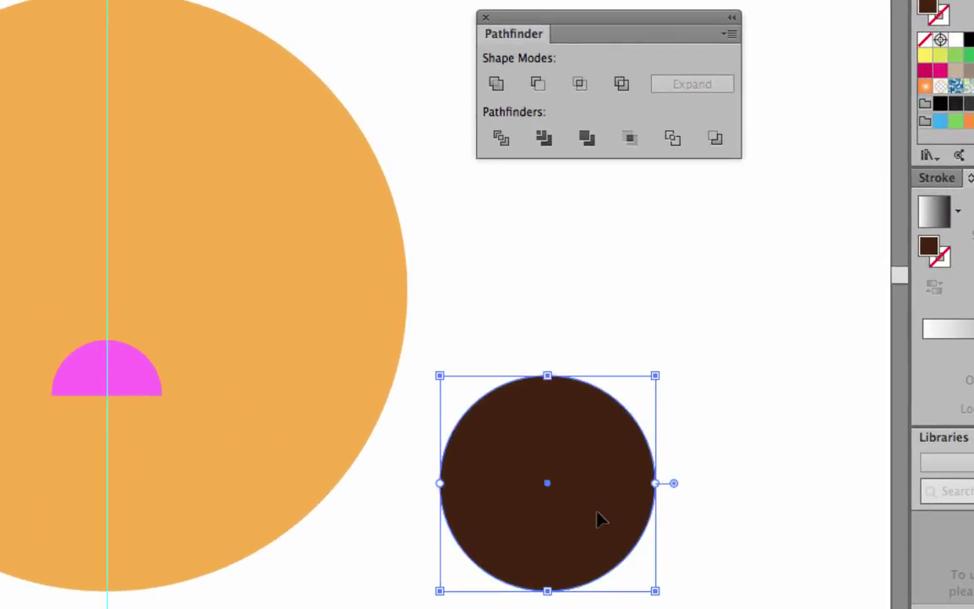
Duplicate the brown circle slightly up and to the right, and subtract the copy with Minus Front to form a crescent
drag(574, 504, 586, 493)
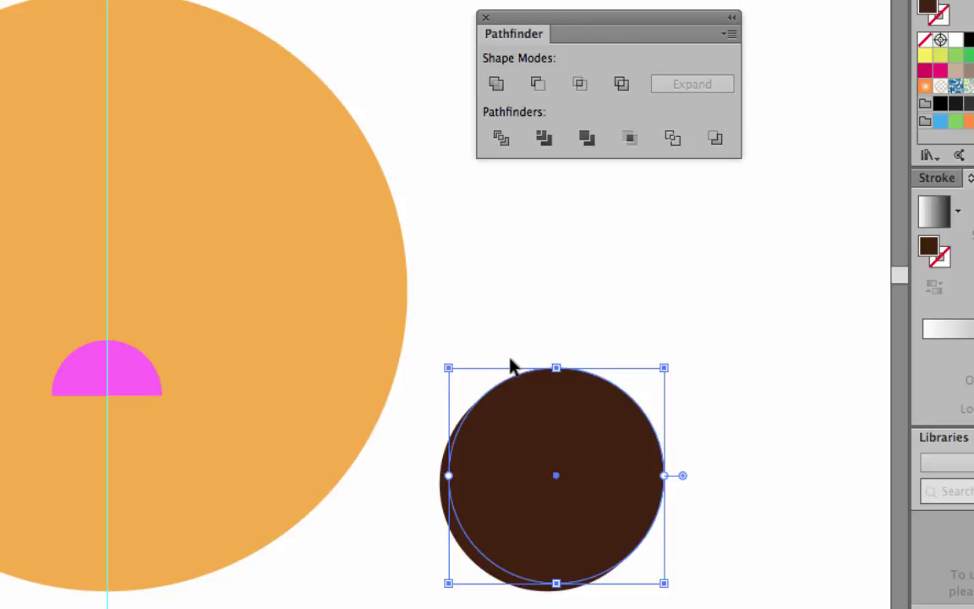
drag(507, 344, 550, 437)
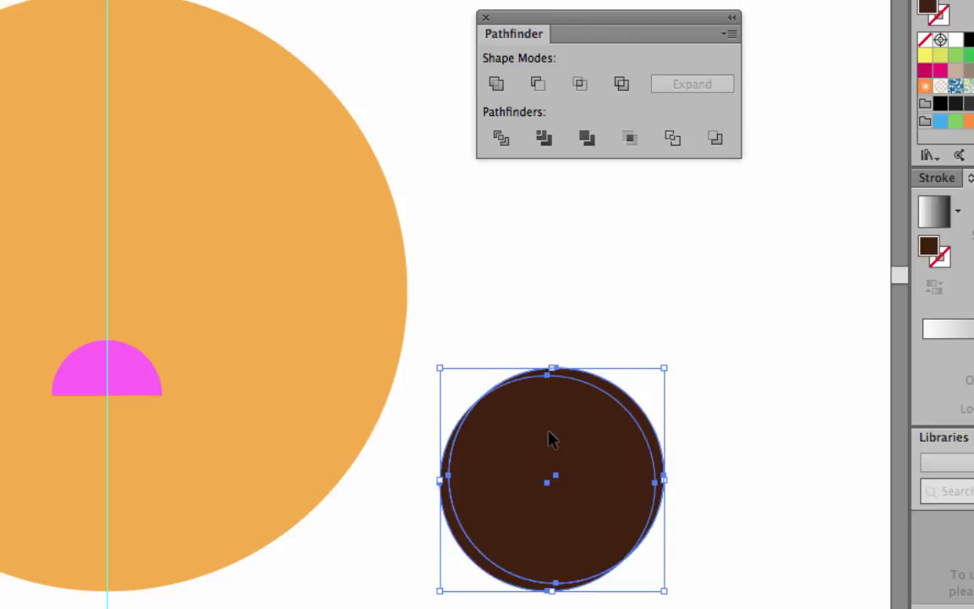
click(538, 85)
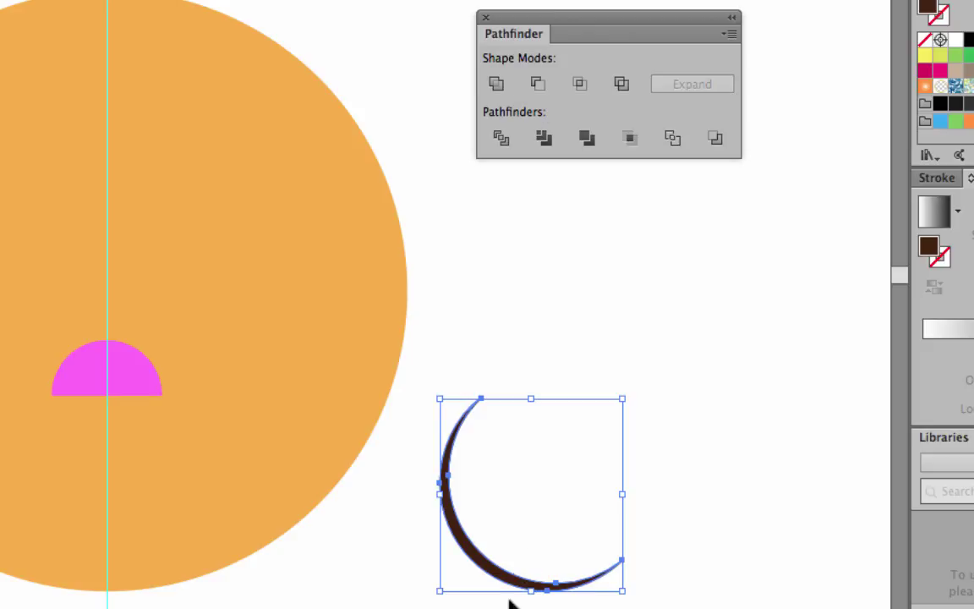
Delete the anchor point at the crescent's upper tip with the Pen tool to leave a blunter, rounded end
key(p)
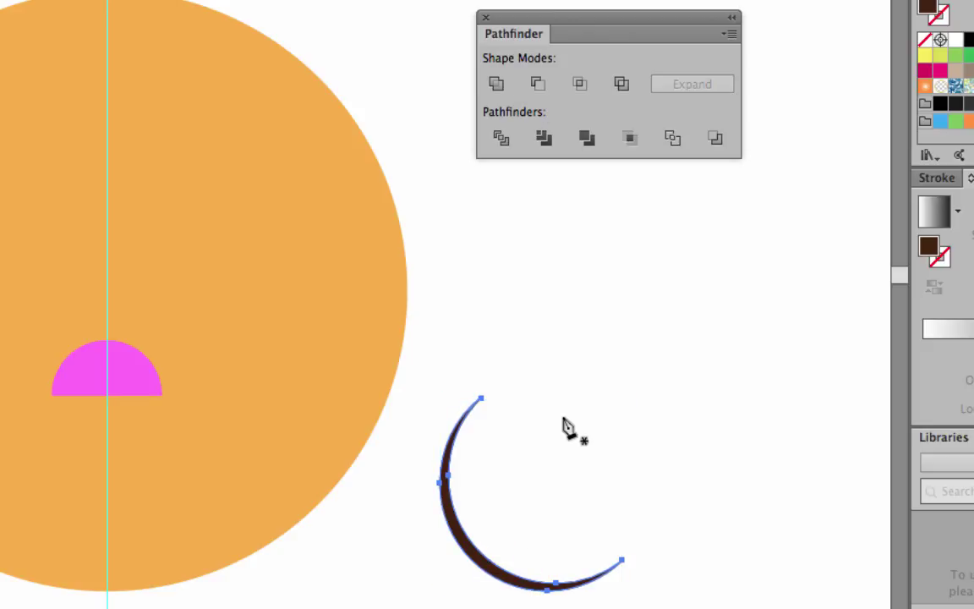
click(480, 398)
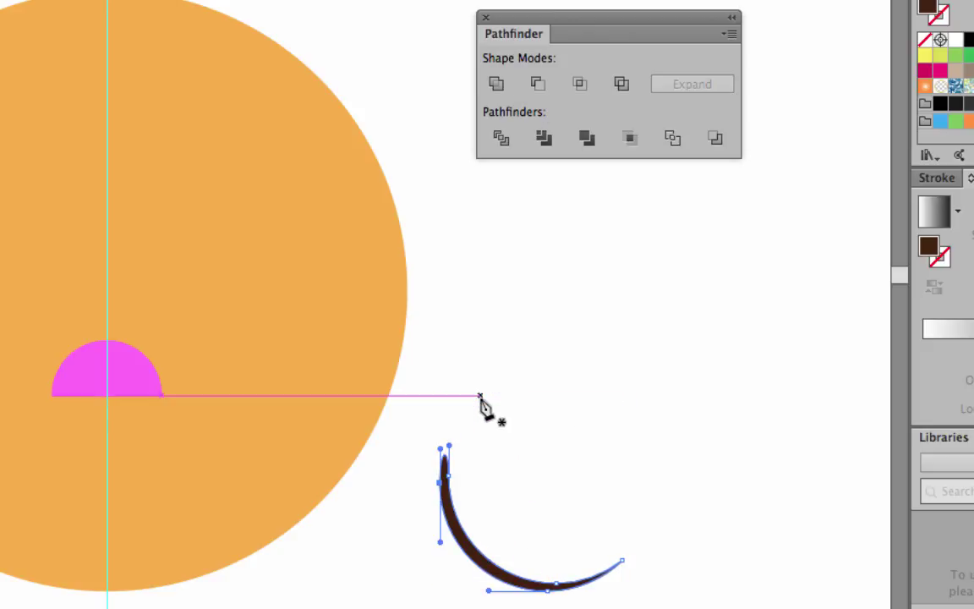
key(v)
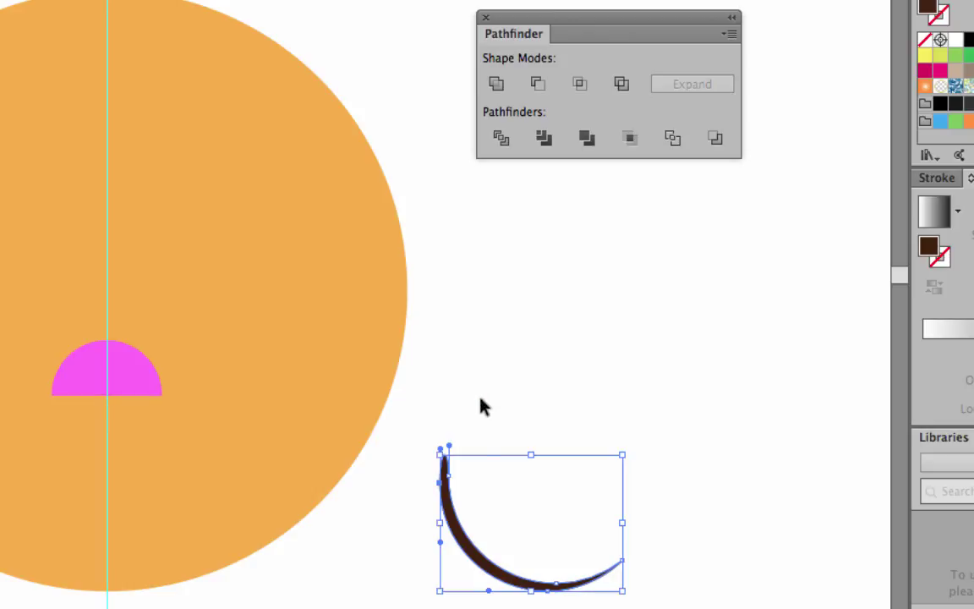
Move the brown crescent farther right into the empty space away from the orange circle
drag(458, 535, 586, 447)
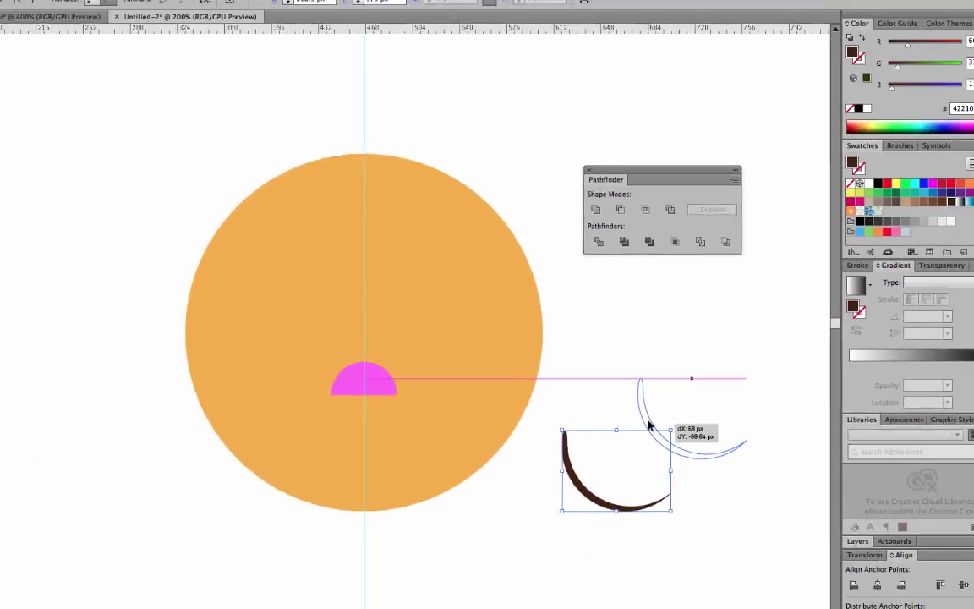
drag(650, 426, 648, 424)
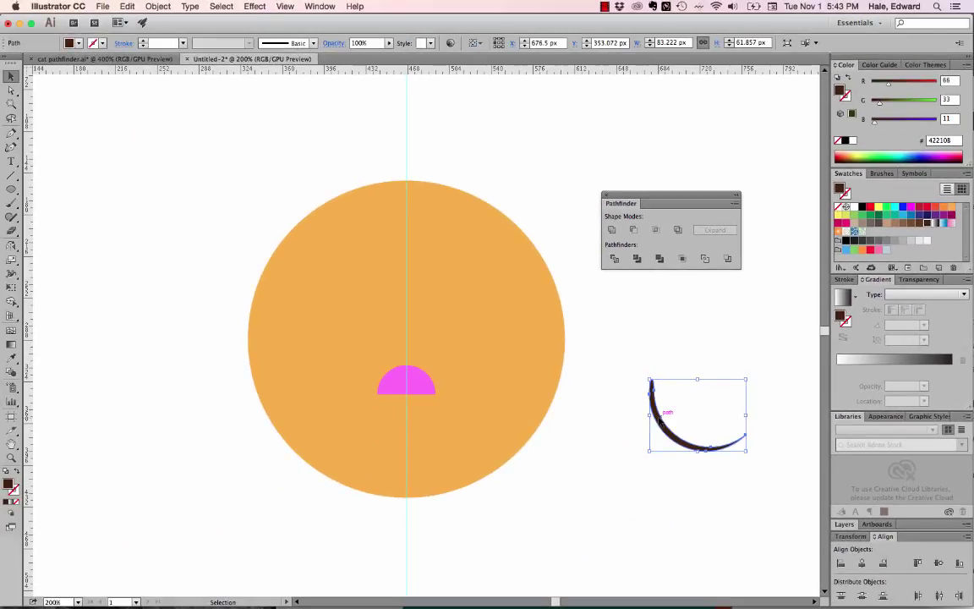
key(super+equal)
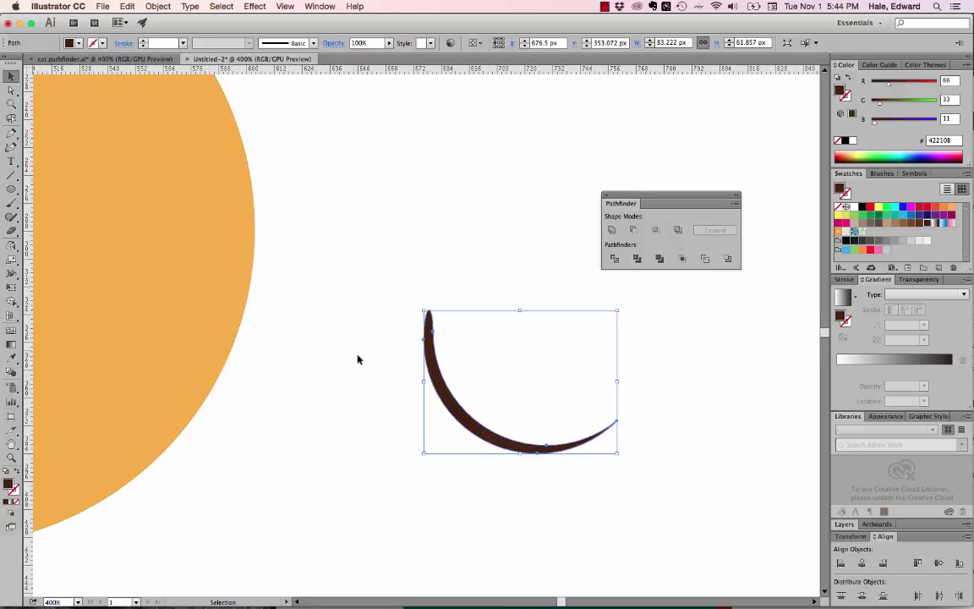
drag(439, 385, 522, 416)
Reflect a copy of the brown crescent across a vertical axis through its upper end to form the mouth's other half
key(a)
drag(11, 248, 39, 260)
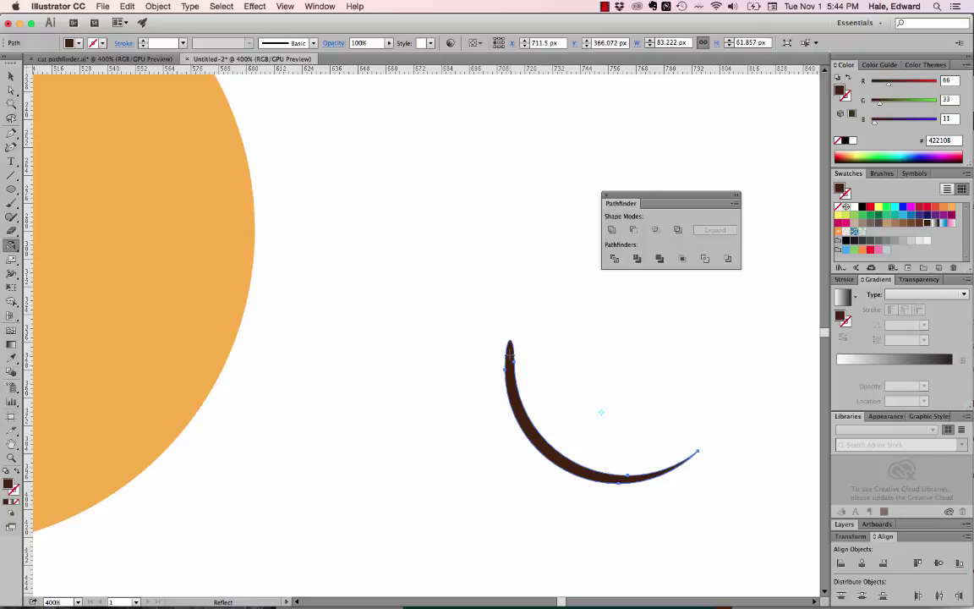
click(509, 353)
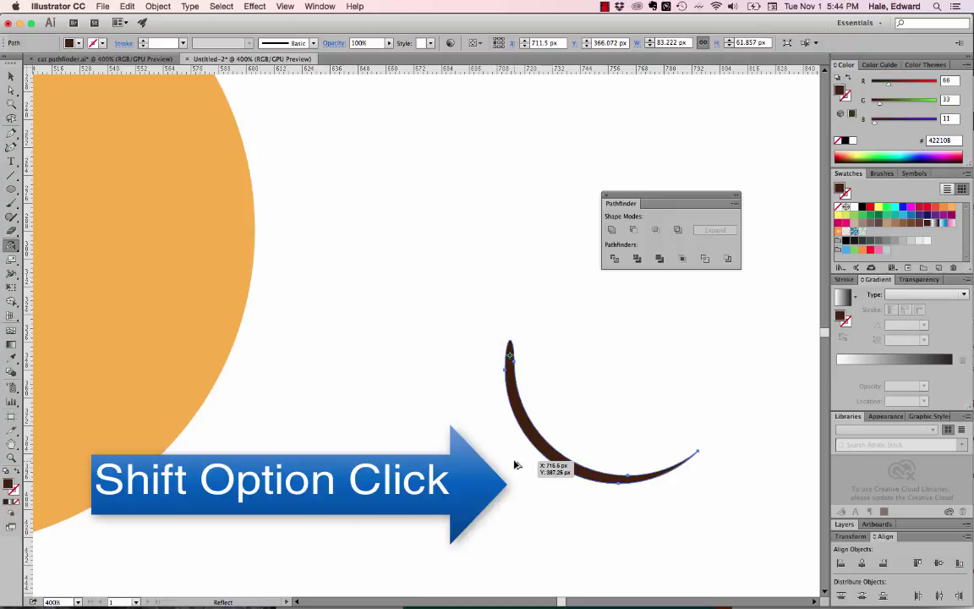
alt+shift+click(514, 463)
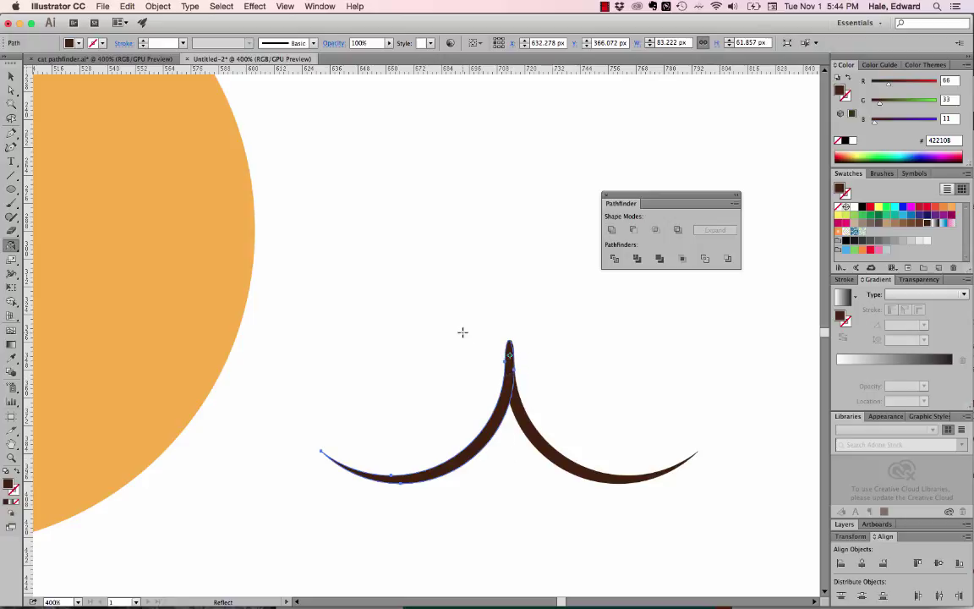
Select both brown crescents and merge them into a single mouth shape with Pathfinder Unite
key(v)
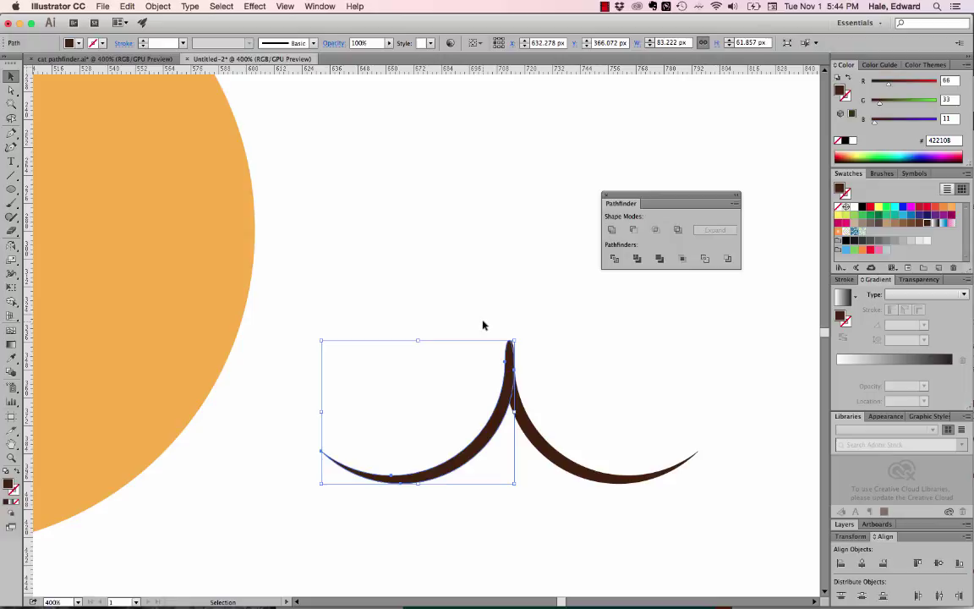
drag(489, 327, 530, 397)
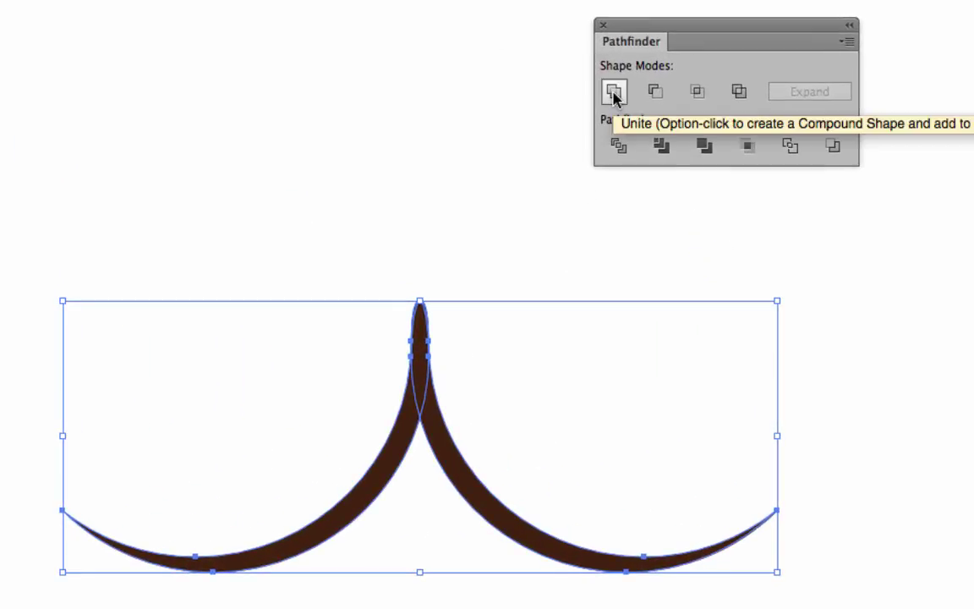
click(614, 93)
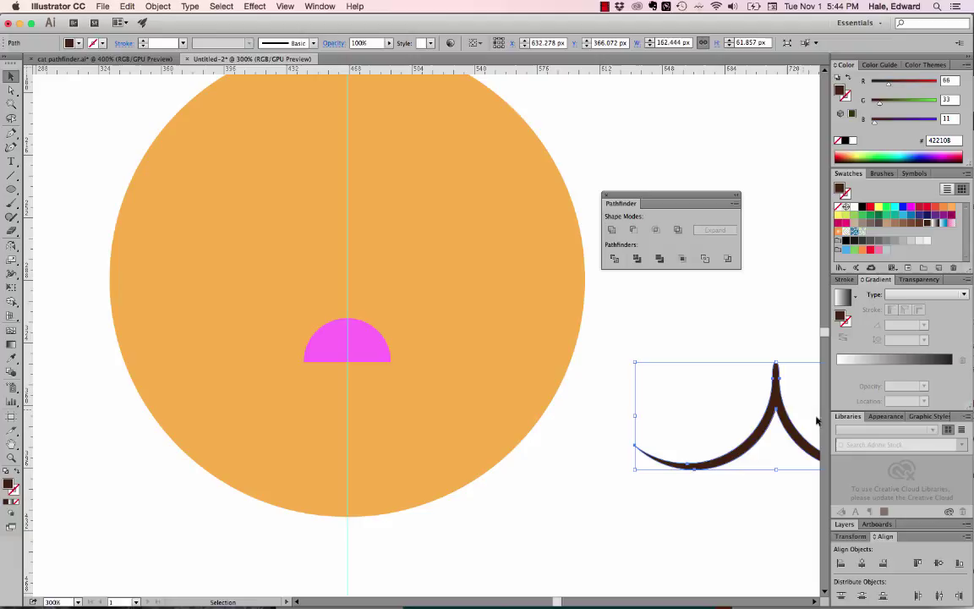
Move the mouth onto the face, centred on the guide below the nose, and bring the pink nose to the front
drag(776, 398, 346, 361)
click(365, 341)
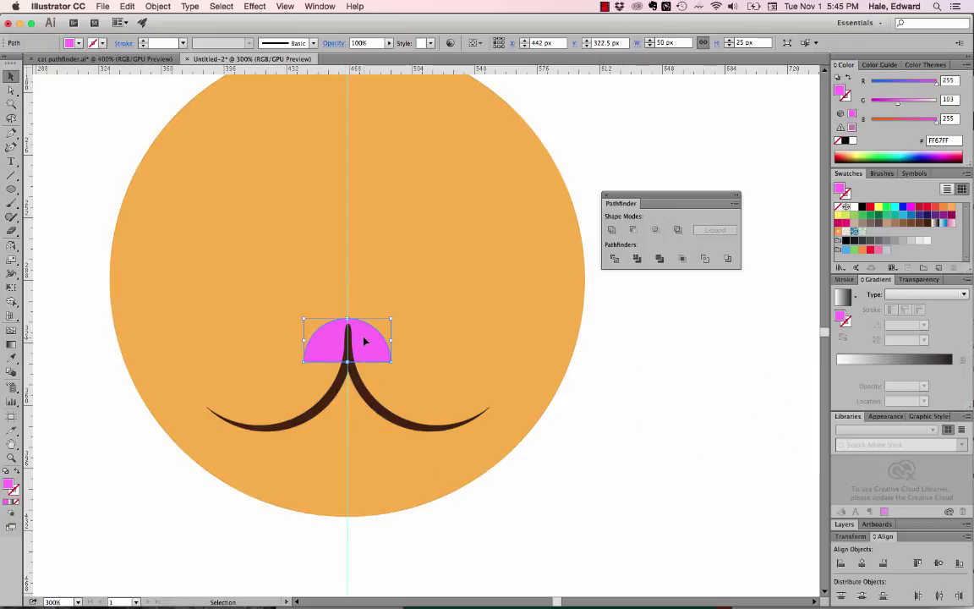
key(super+shift+bracketright)
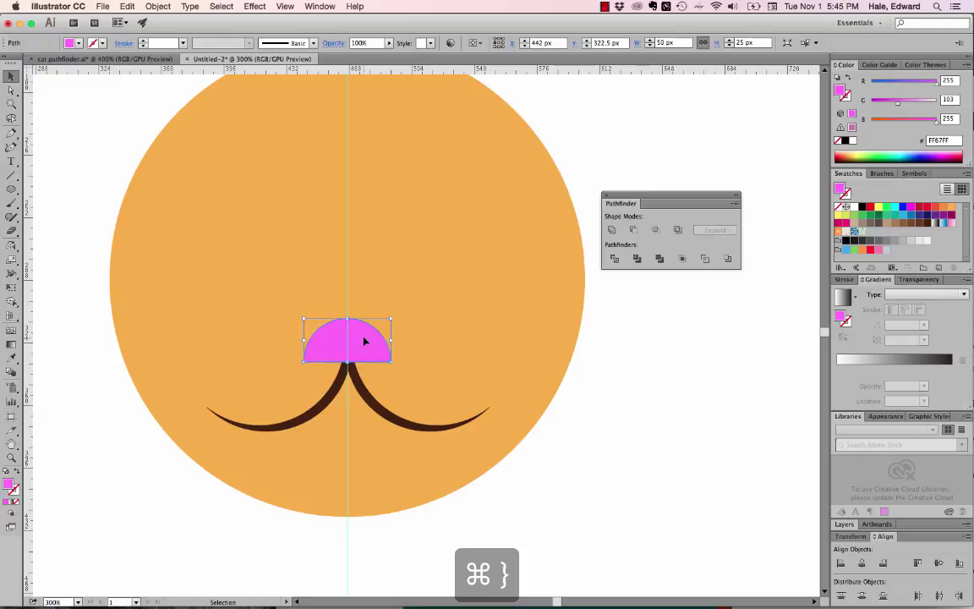
Draw a dot about 5 px in diameter in the mouth's dark brown, just below the nose's right corner
click(399, 419)
key(l)
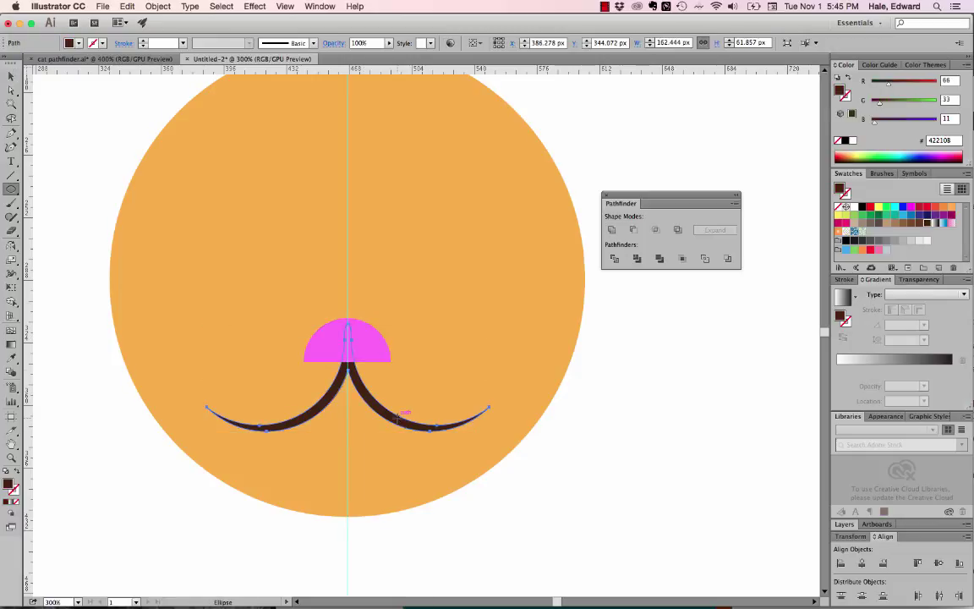
drag(390, 377, 397, 382)
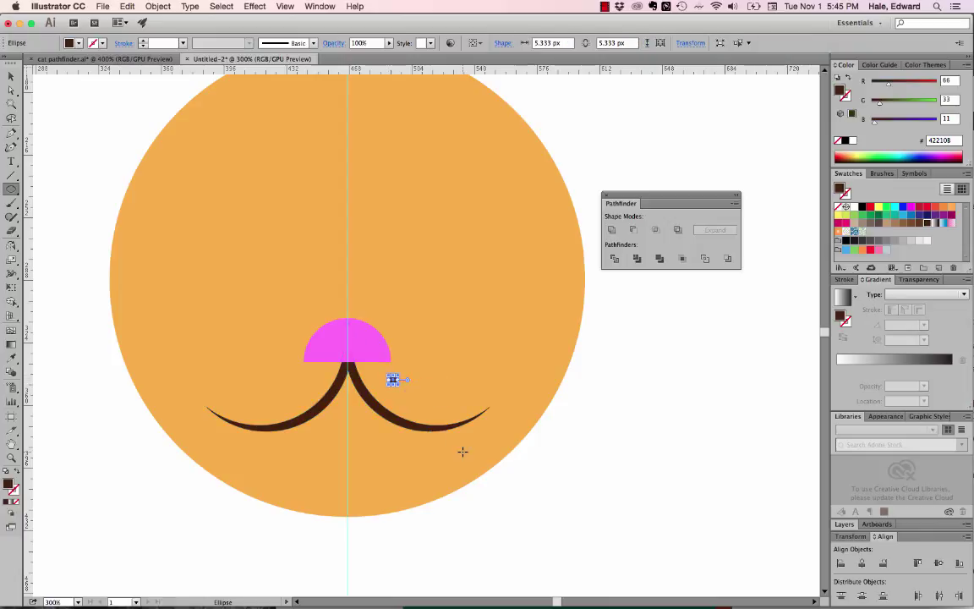
key(v)
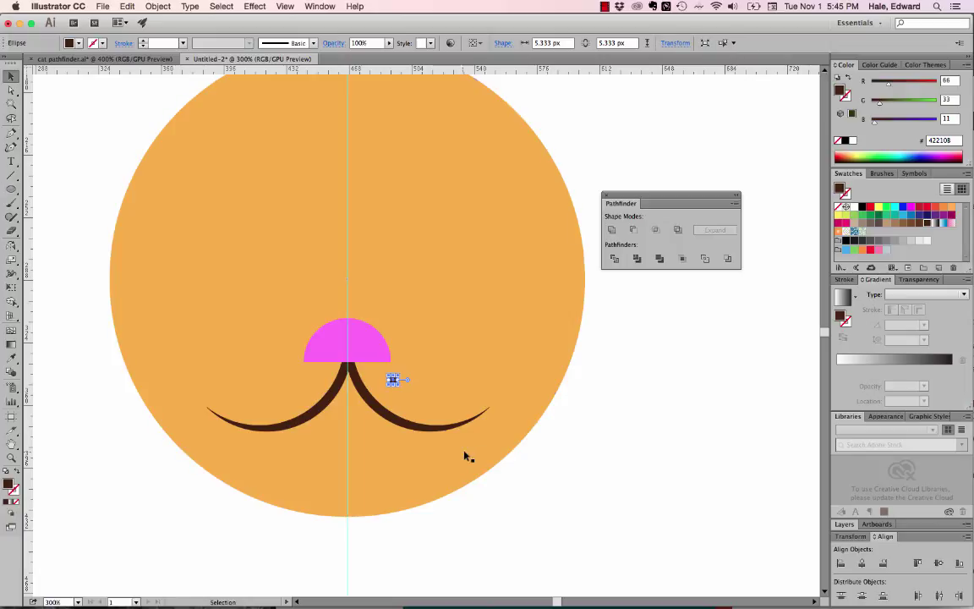
click(638, 436)
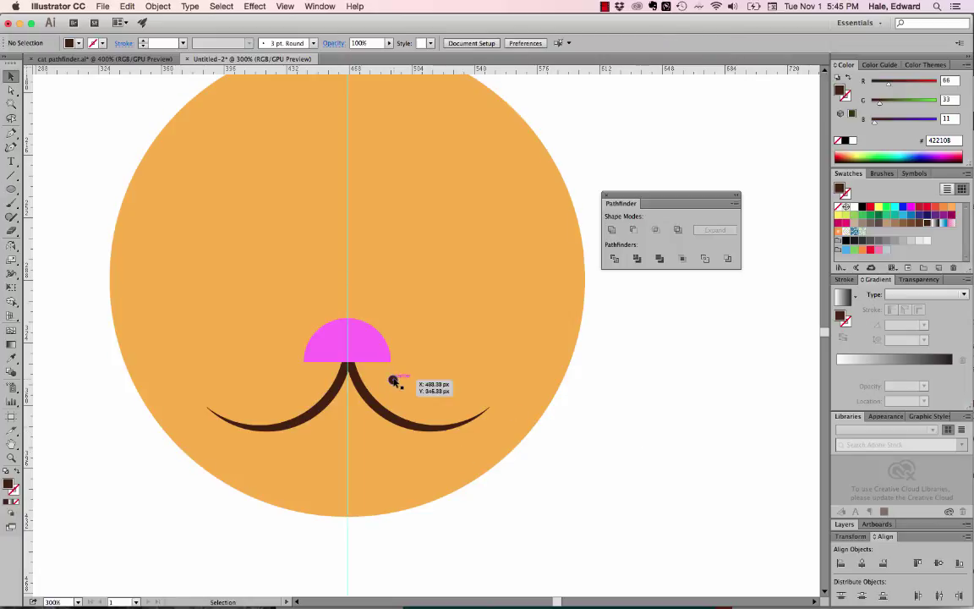
Duplicate the brown dot to place three whisker dots above the mouth on each side of the nose
drag(394, 380, 413, 391)
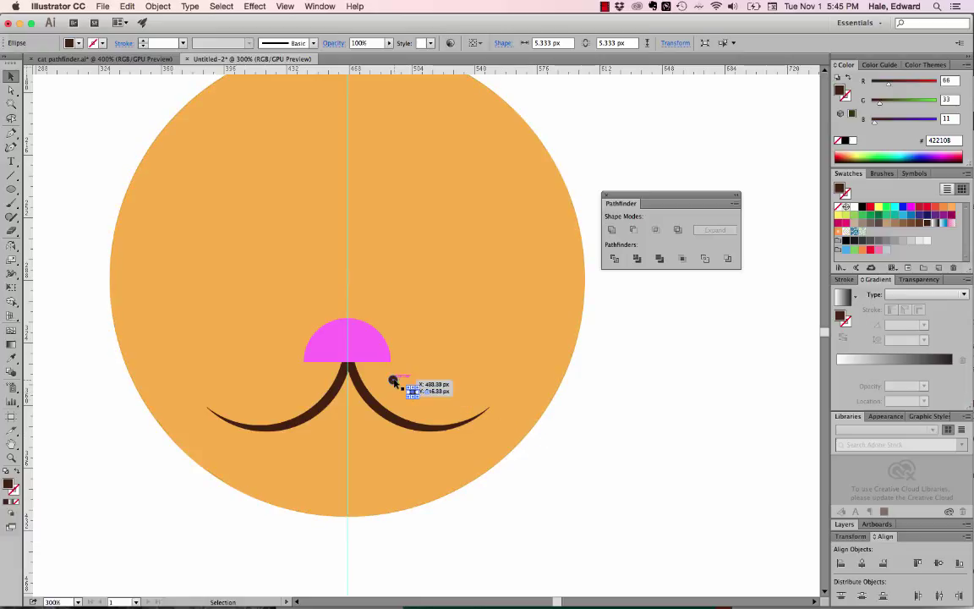
drag(412, 392, 446, 399)
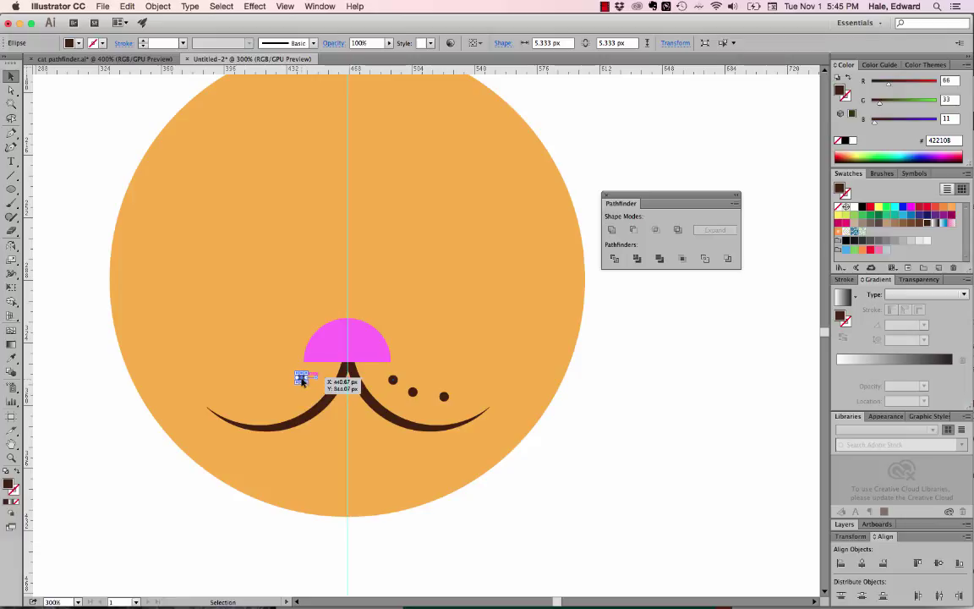
drag(392, 382, 271, 392)
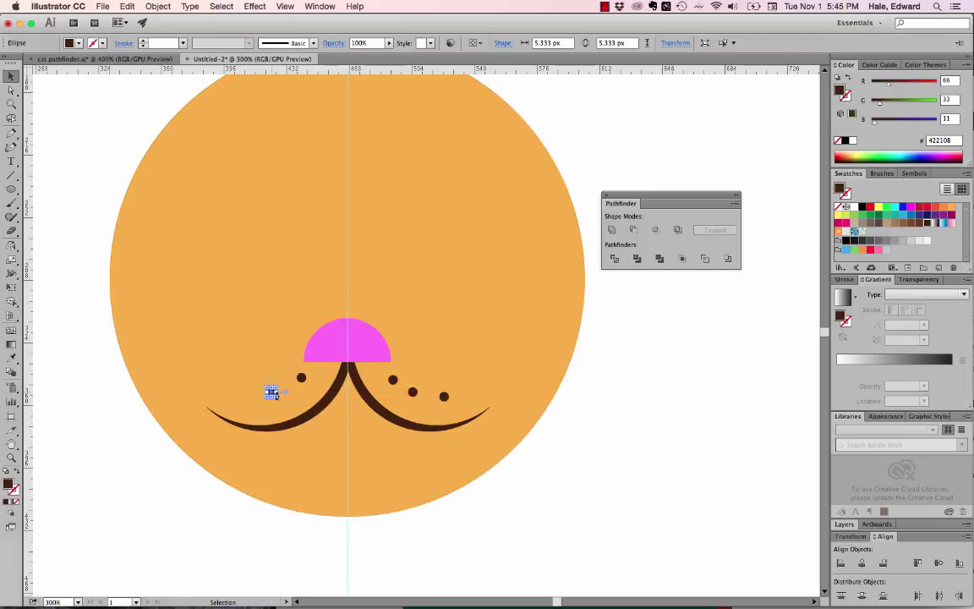
drag(412, 394, 239, 398)
click(587, 413)
Draw a circle about 61 px in diameter beside the face and fill it with cyan 00FFFF
drag(642, 202, 623, 135)
key(l)
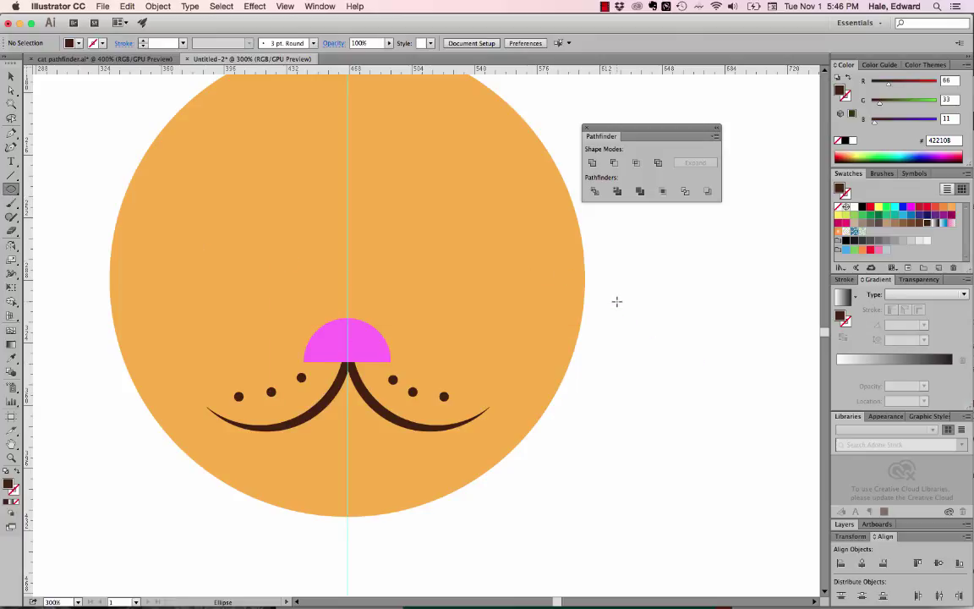
drag(616, 301, 723, 404)
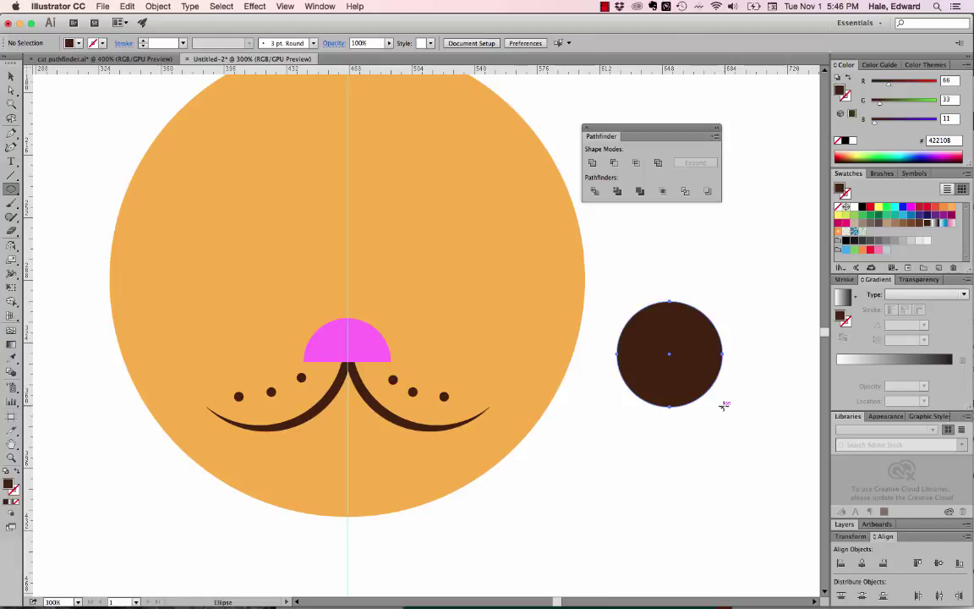
click(895, 208)
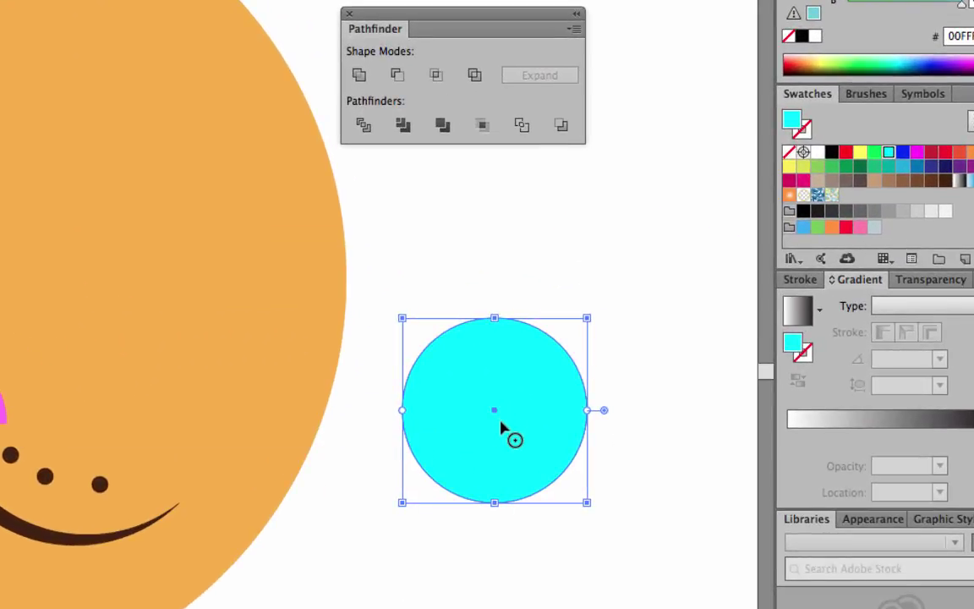
Duplicate the cyan circle about 30 px straight down and intersect the two circles to form an almond-shaped eye
drag(494, 430, 497, 520)
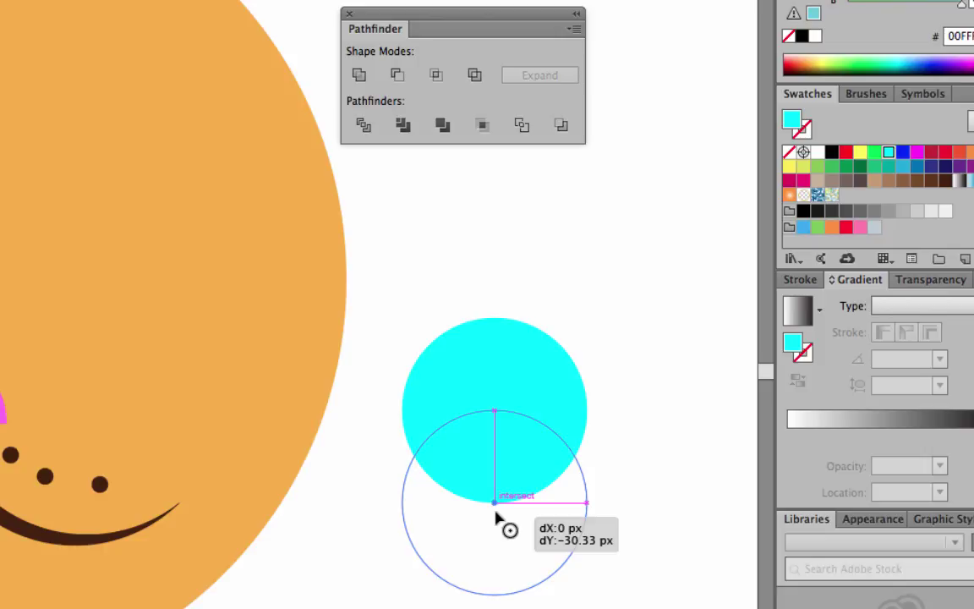
drag(497, 519, 497, 520)
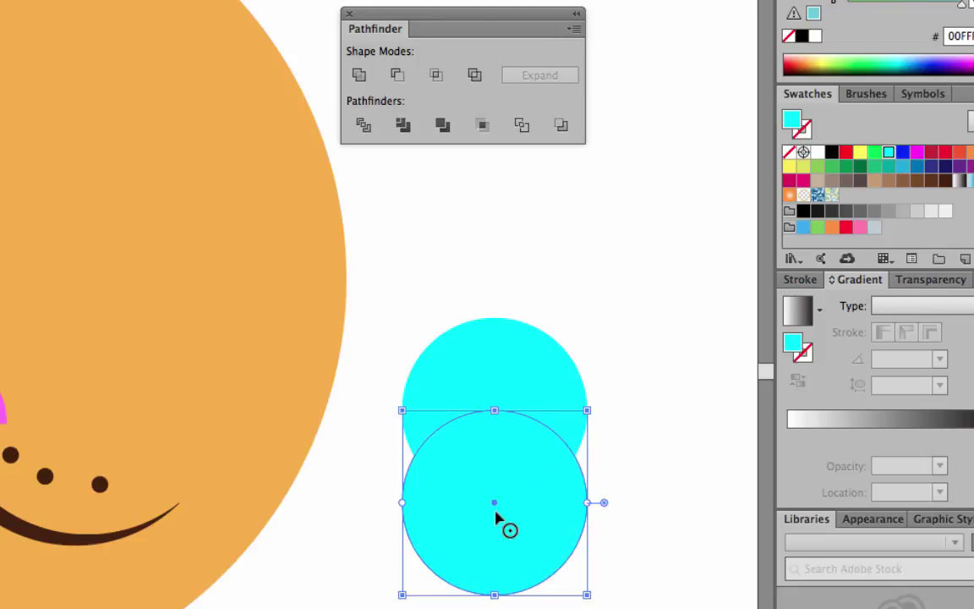
key(ctrl+a)
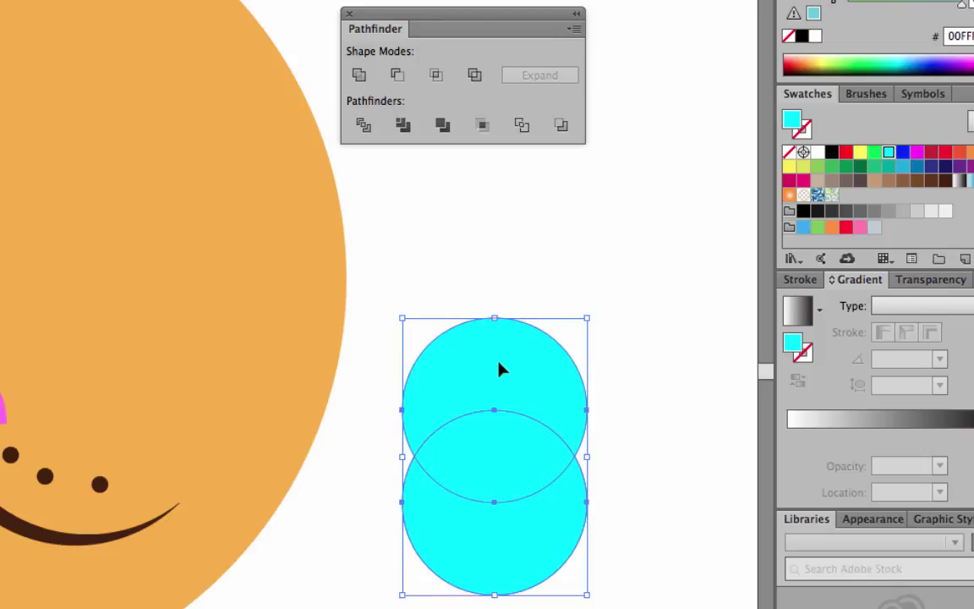
click(436, 77)
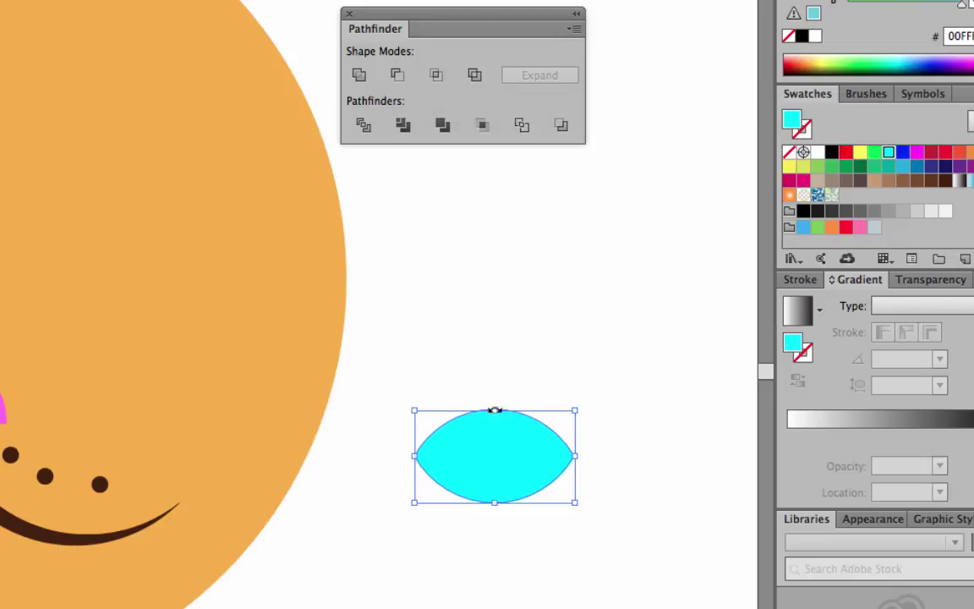
Move the eye shape up and draw a wider cyan ellipse over it, leaving a thin sliver of its upper edge exposed
drag(497, 457, 517, 350)
scroll(110, 305, up, 1)
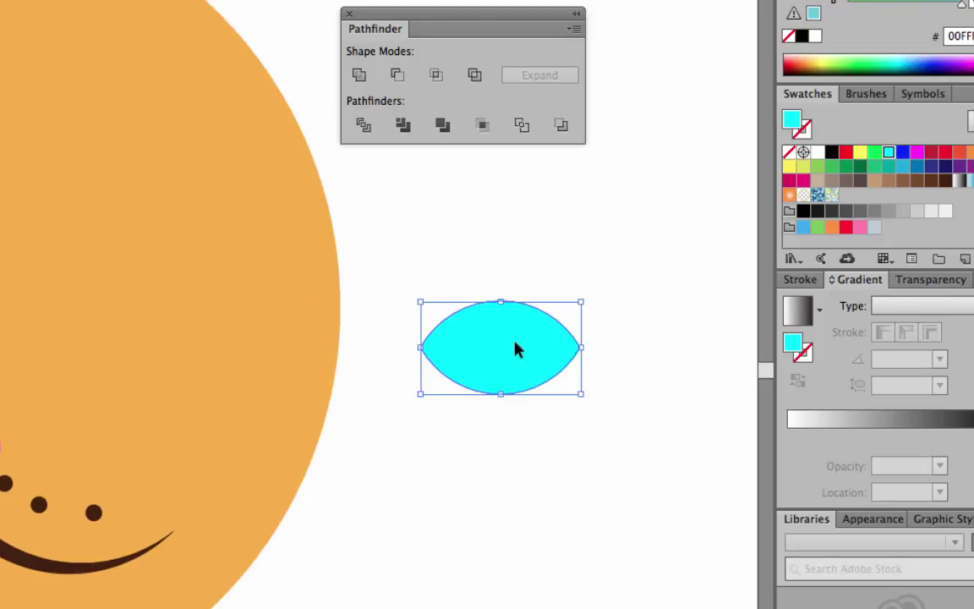
key(l)
drag(398, 309, 597, 474)
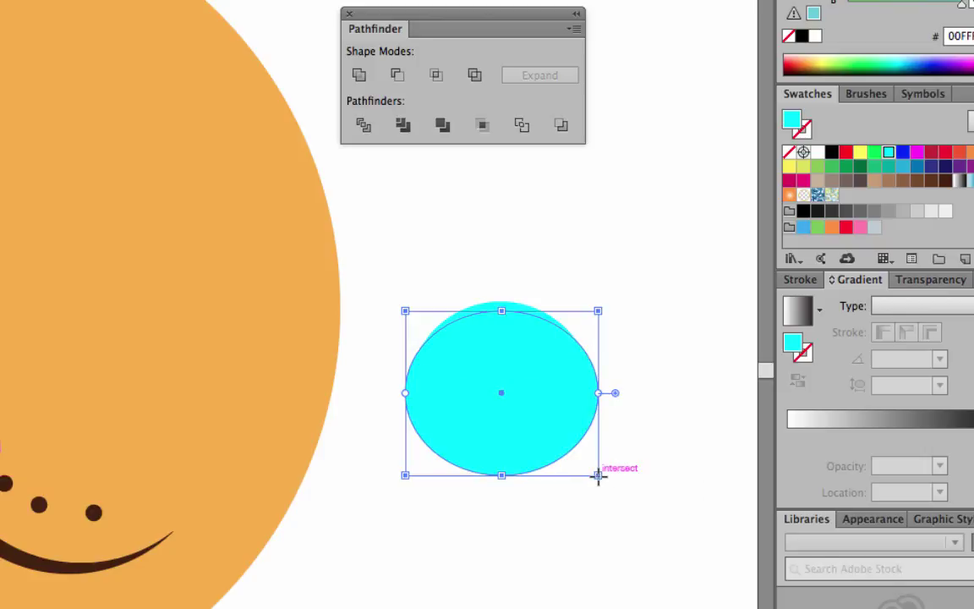
Copy the eye shape, and subtract the ellipse from the original with Minus Front to leave a thin upper crescent
click(466, 256)
drag(495, 312, 495, 309)
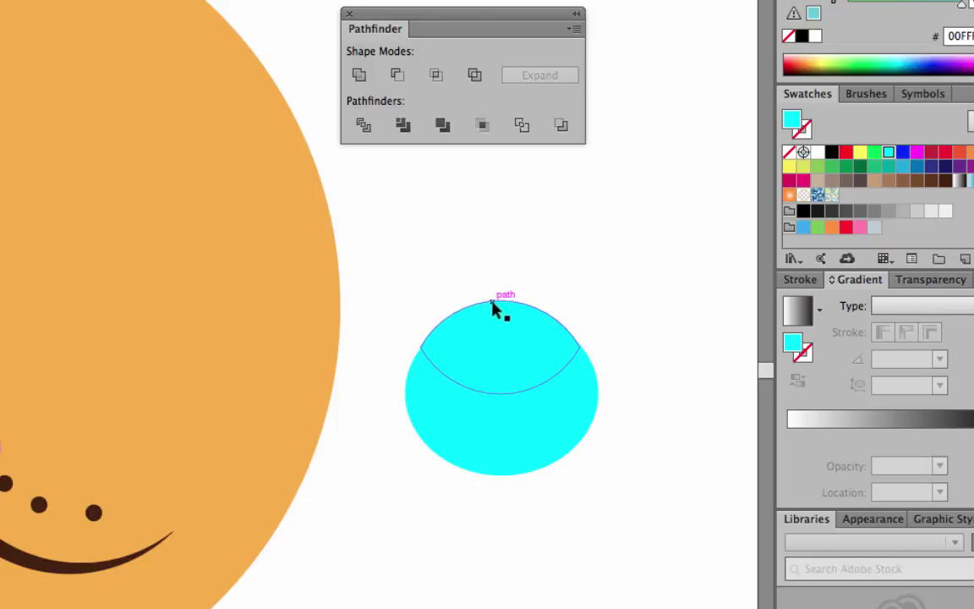
key(super+c)
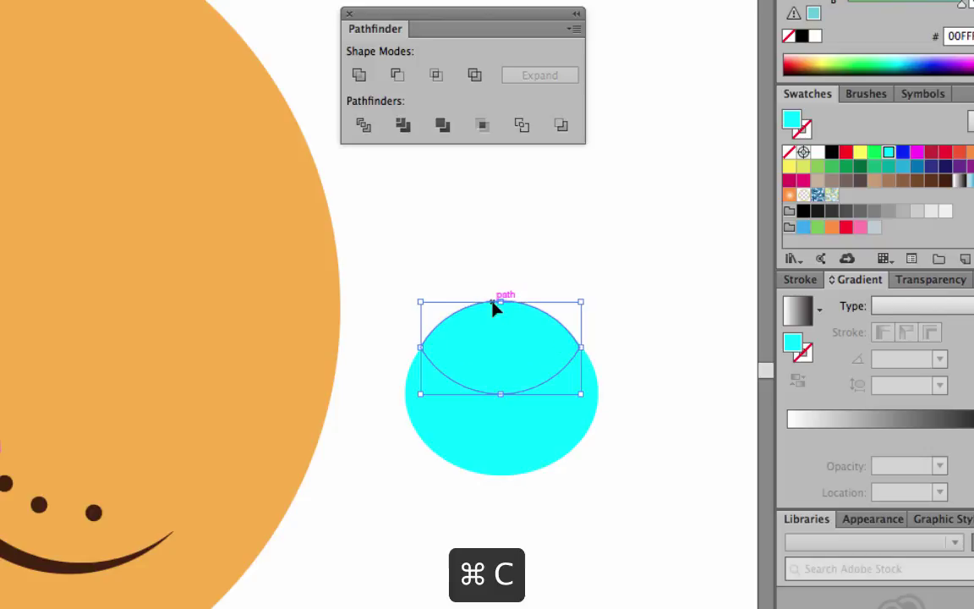
drag(464, 271, 521, 374)
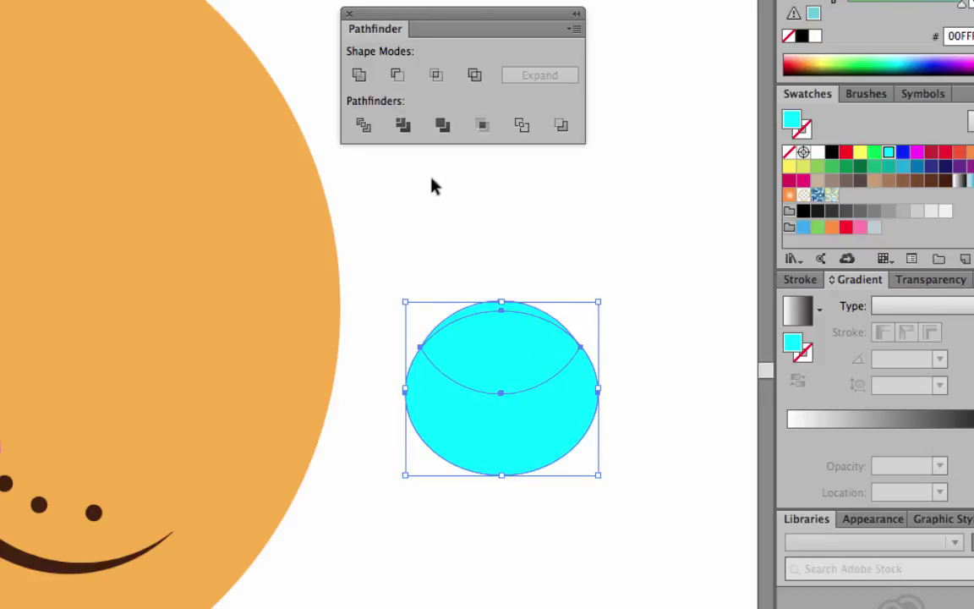
click(397, 75)
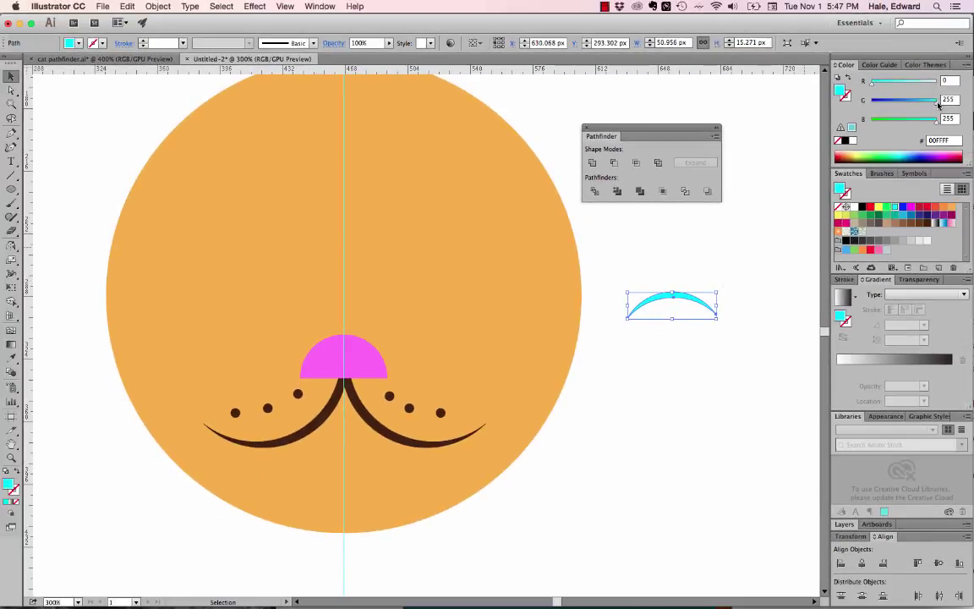
Darken the eye crescent's fill to 00D9E1 and paste the copied eye shape behind it
drag(938, 105, 931, 108)
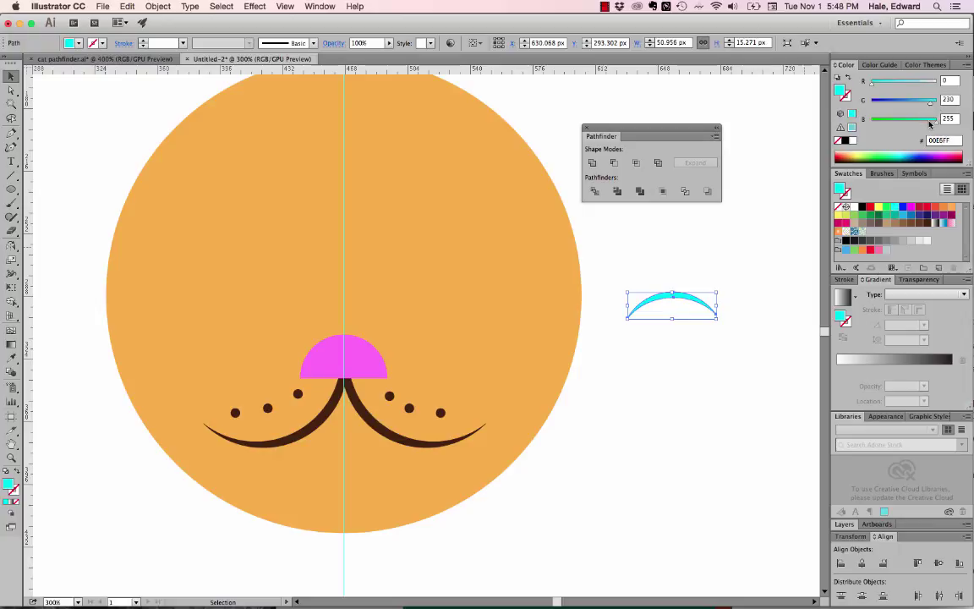
drag(927, 104, 925, 105)
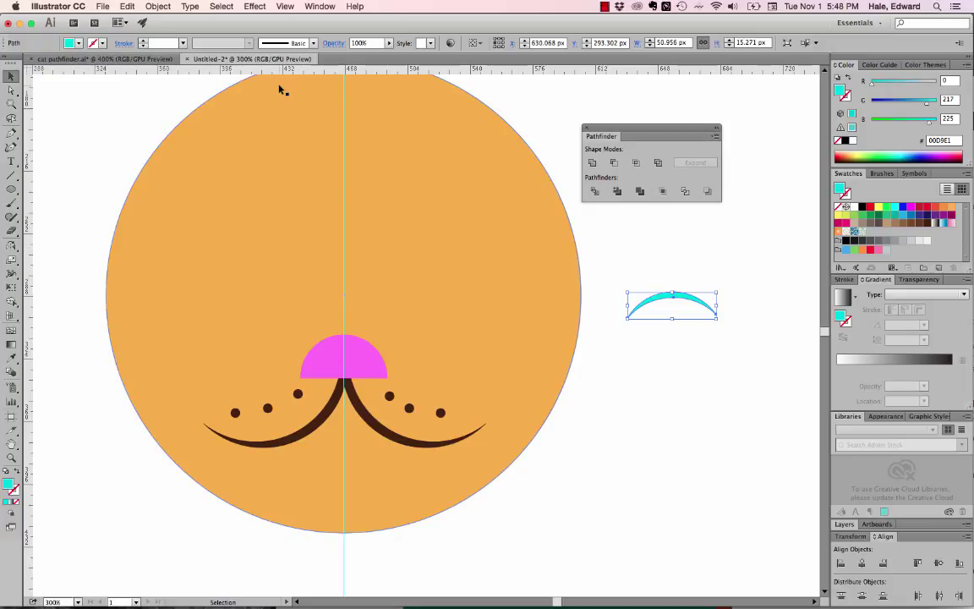
click(127, 6)
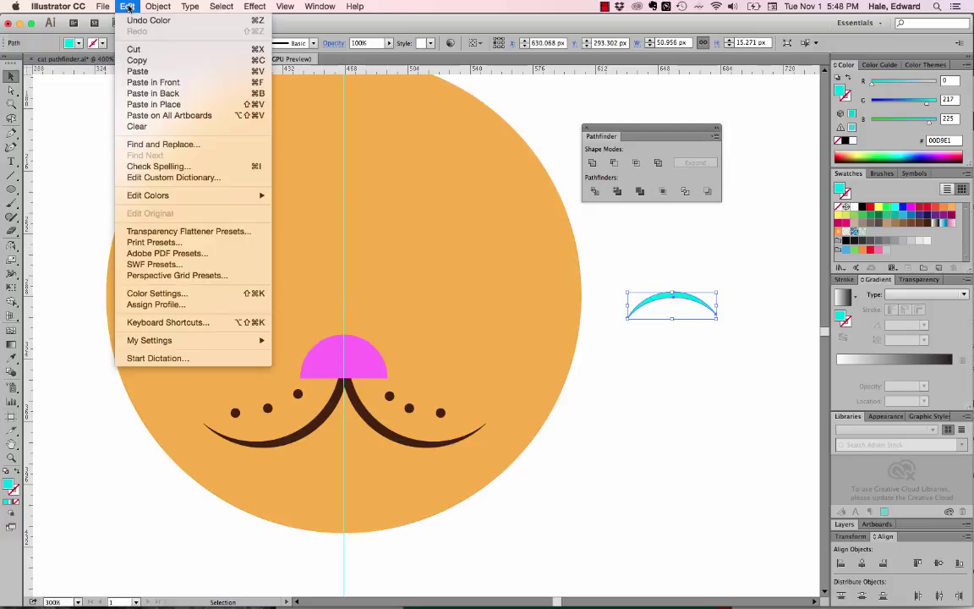
click(160, 94)
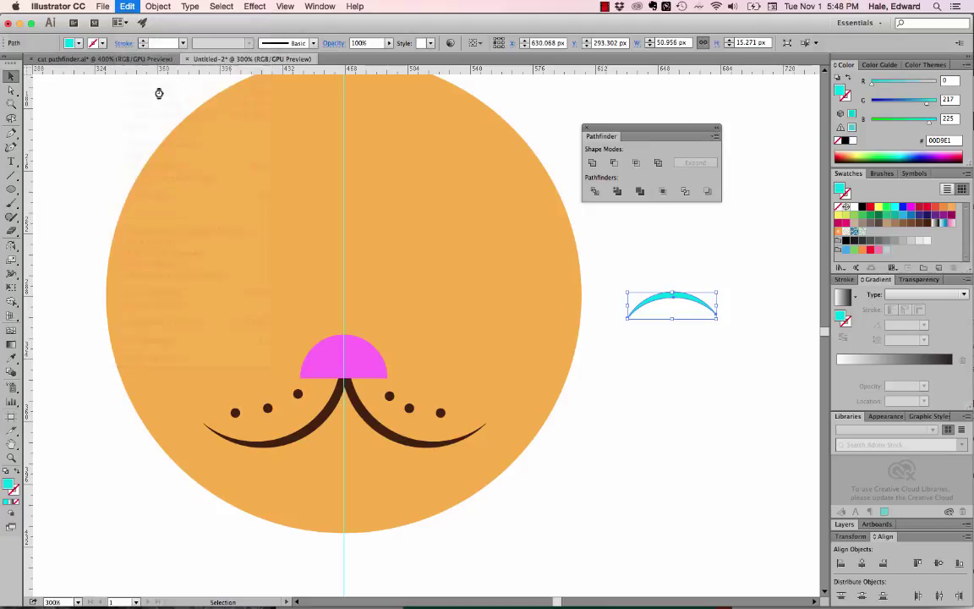
Darken the crescent along the eye's upper edge further to 00C7CC, and deselect it
click(692, 300)
click(909, 154)
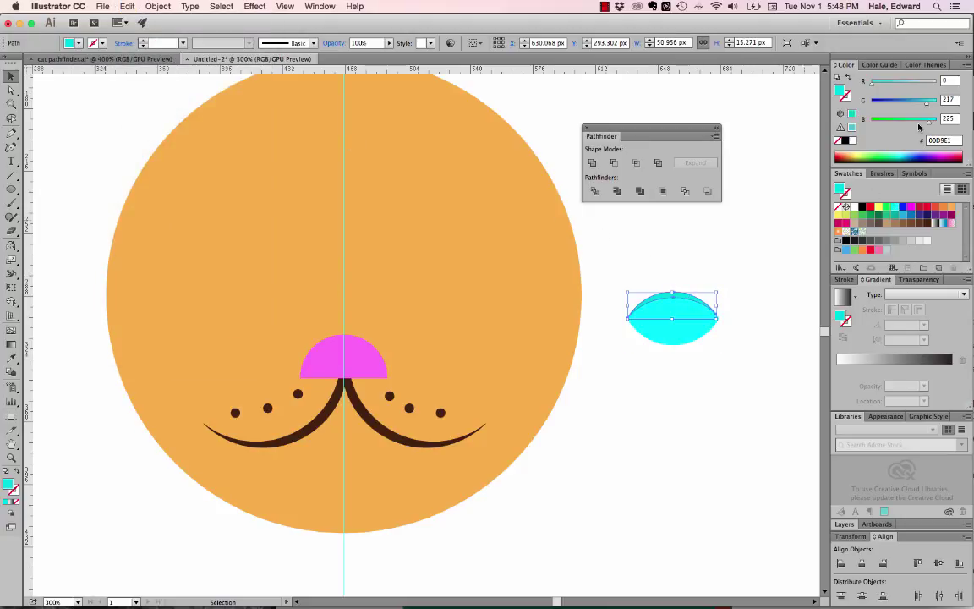
drag(928, 106, 919, 124)
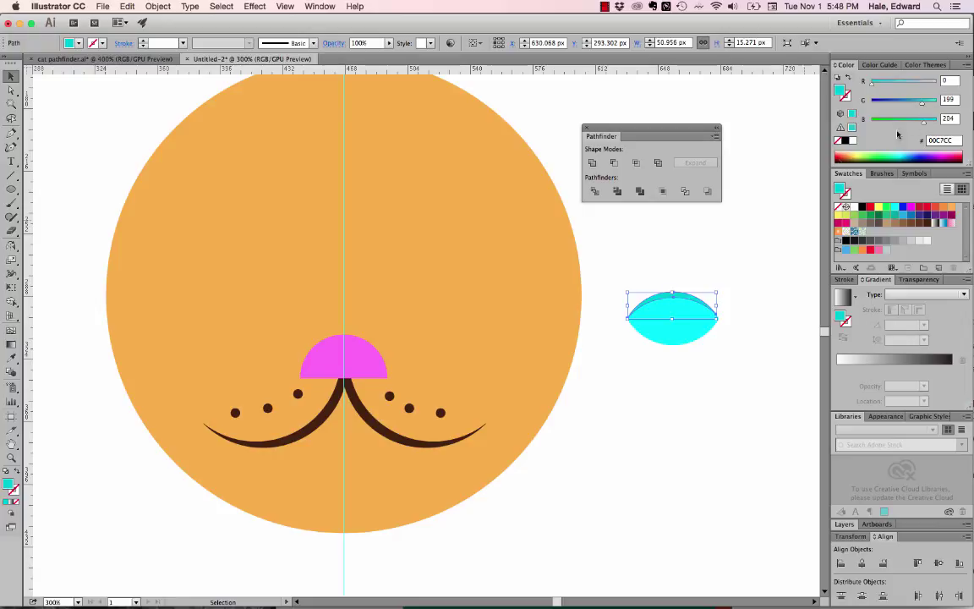
click(732, 221)
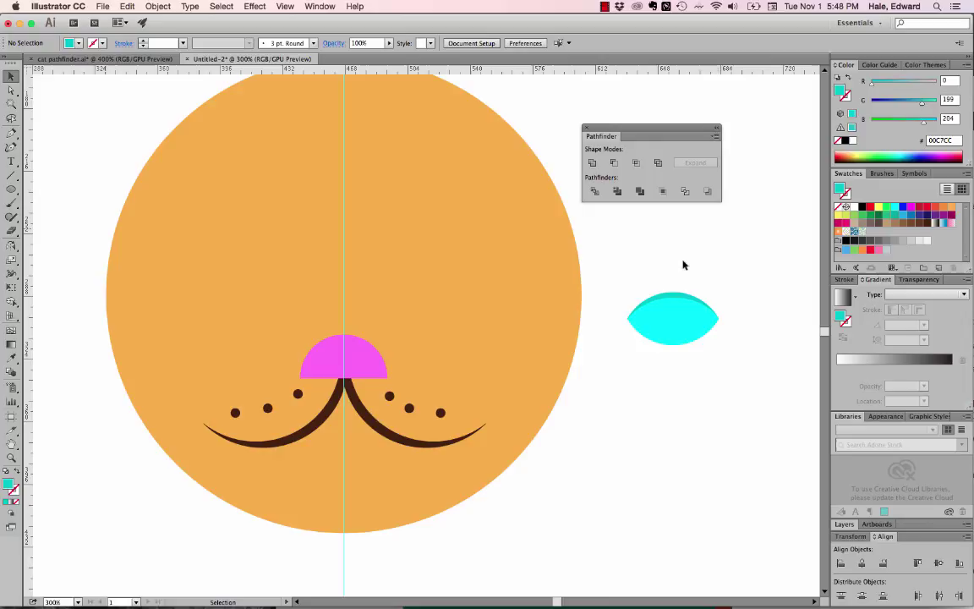
Move the shaded eye onto the face above and right of the nose, and place a level duplicate on the left side
click(691, 329)
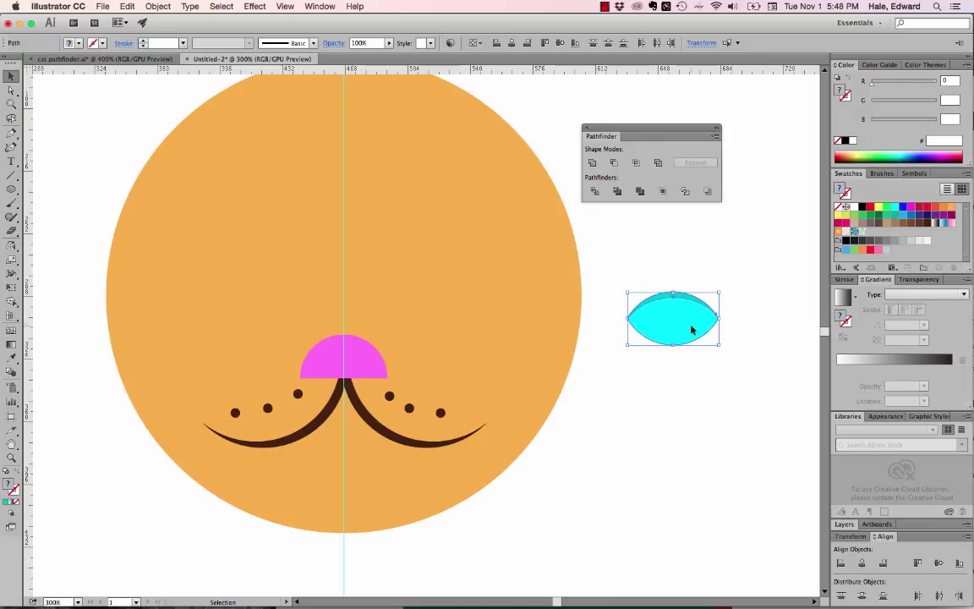
drag(697, 325, 455, 297)
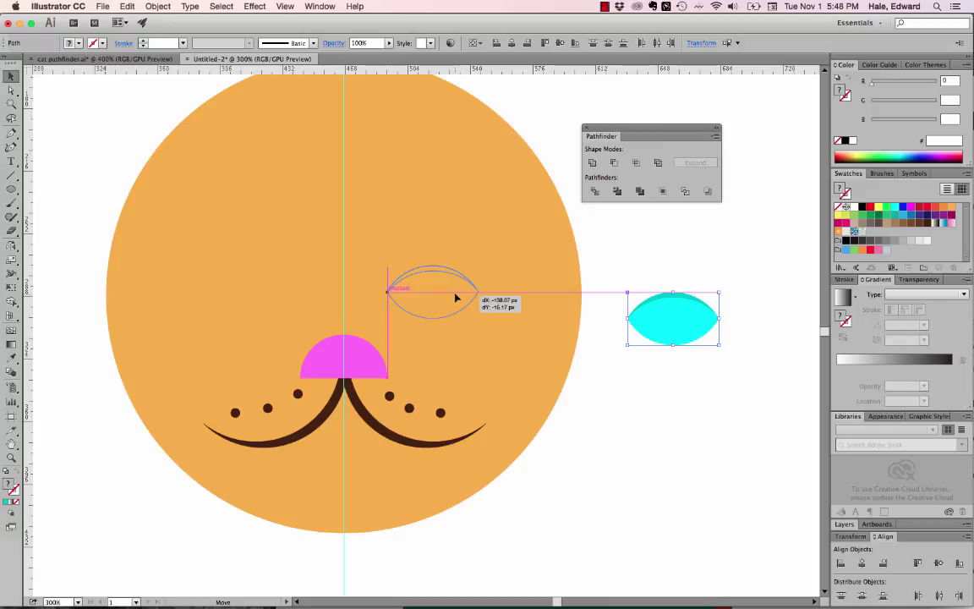
drag(455, 296, 455, 298)
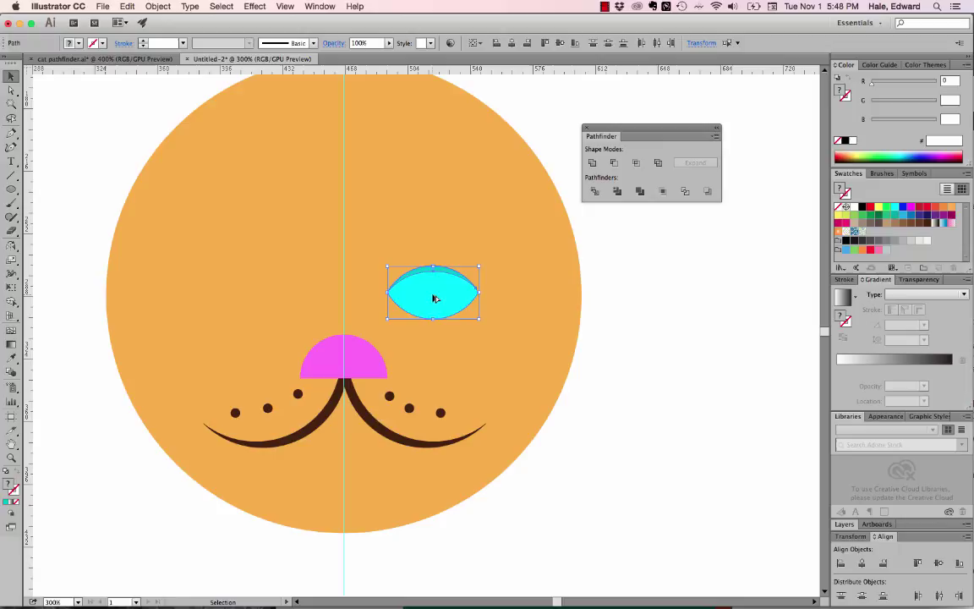
drag(428, 296, 256, 283)
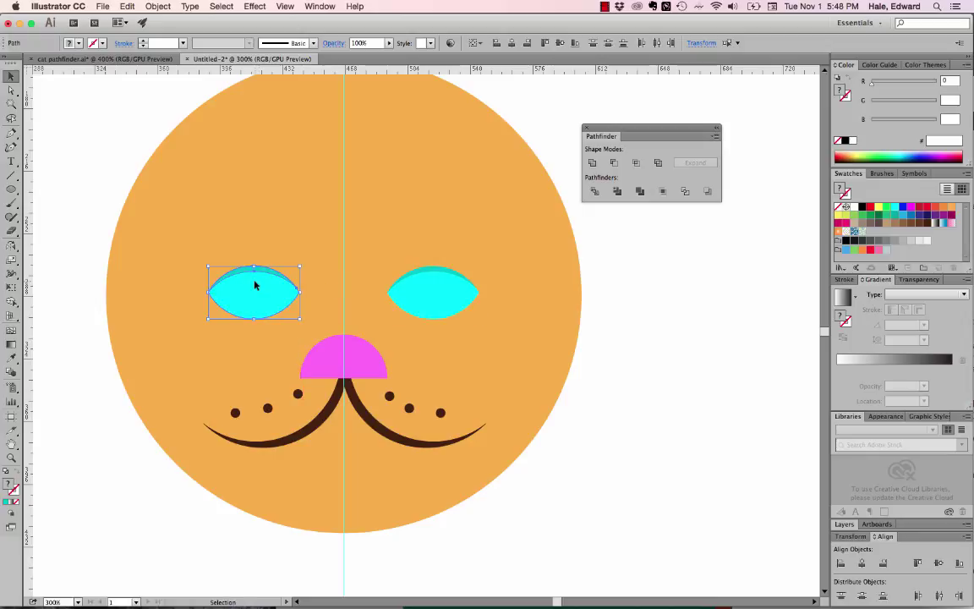
click(661, 392)
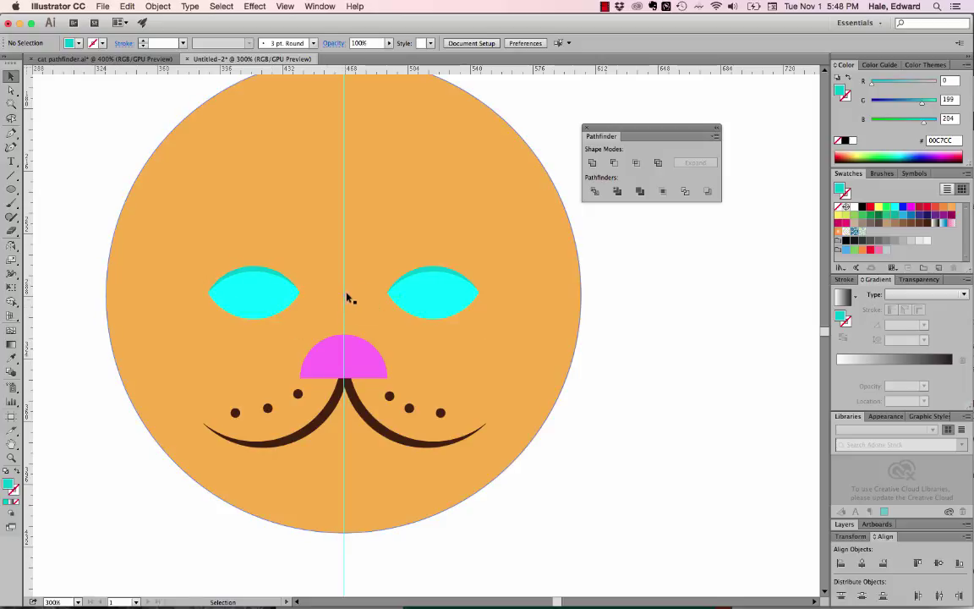
Draw an upright ellipse about 27 by 36 px beside the head and fill it with black
key(l)
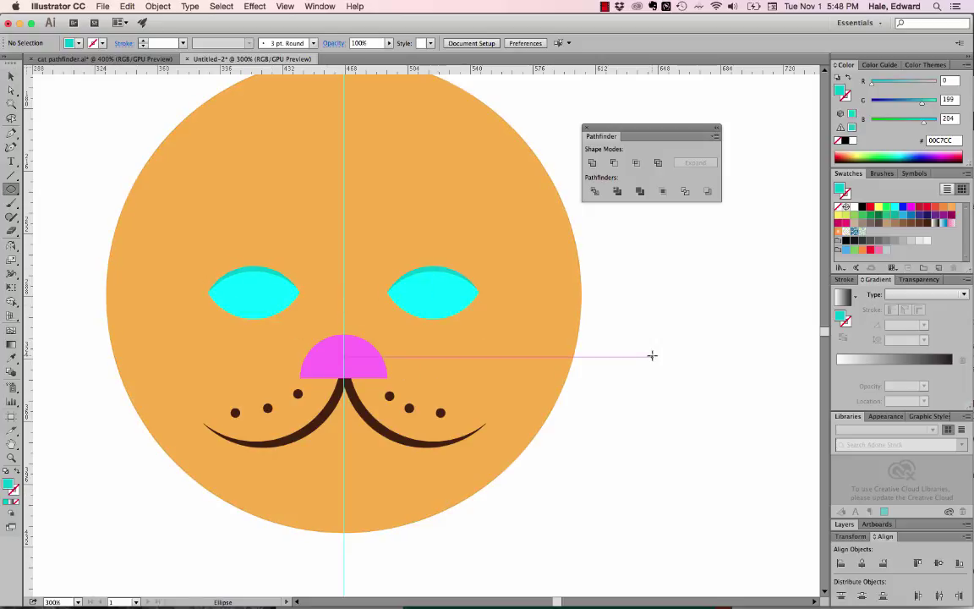
drag(617, 310, 663, 370)
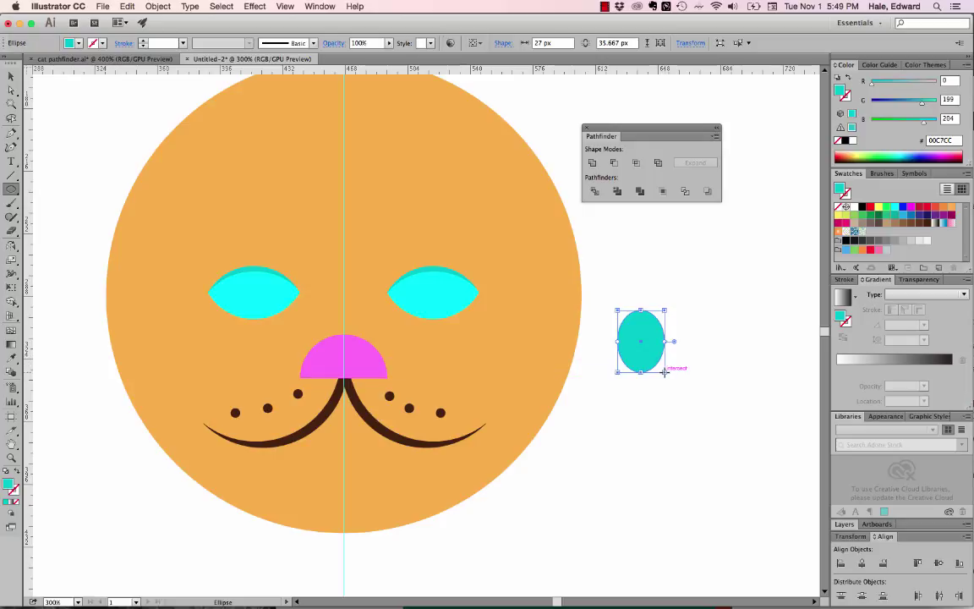
click(862, 206)
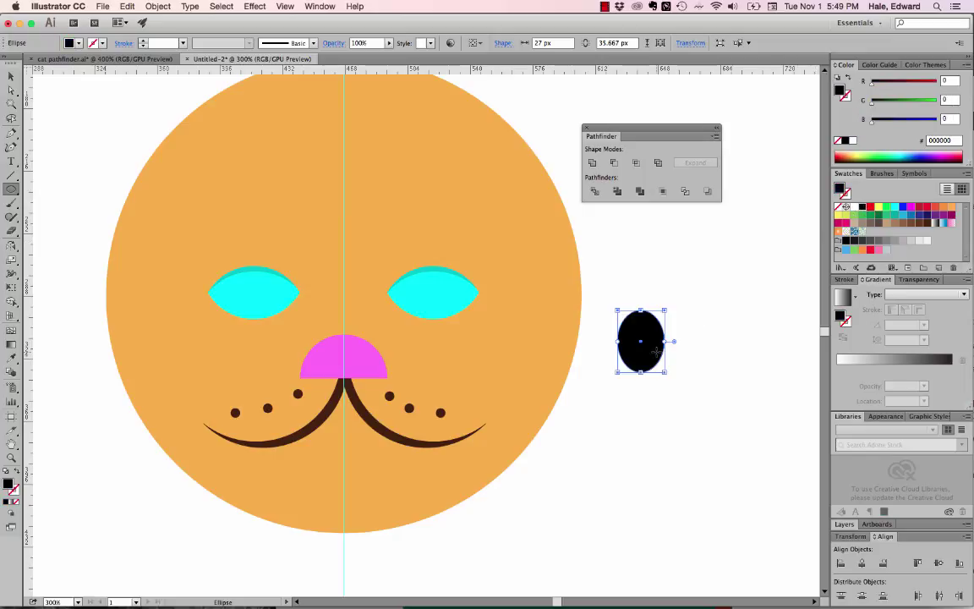
Duplicate the black ellipse sideways so the two overlap, and Intersect them into a narrow slit pupil
key(v)
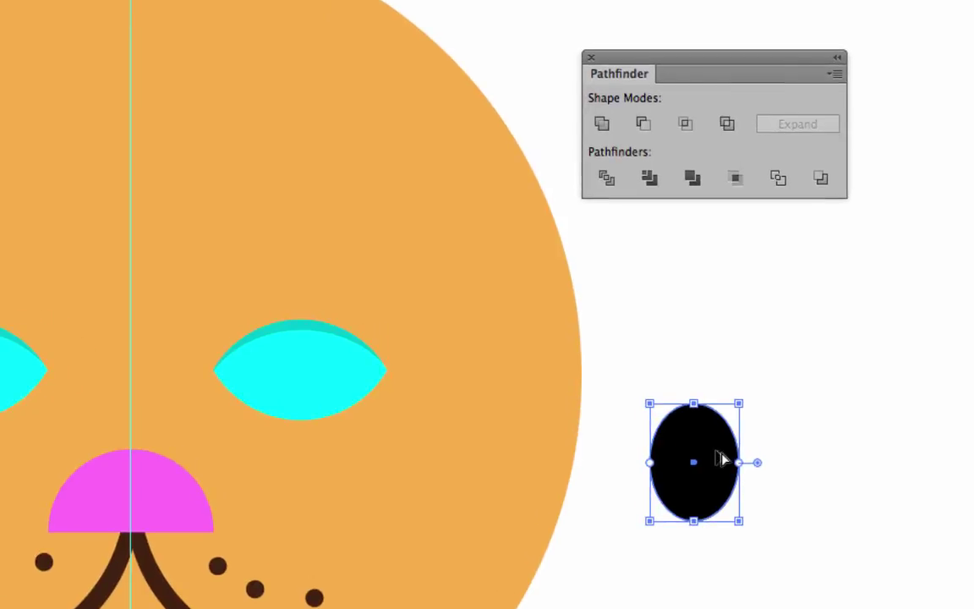
drag(717, 459, 777, 462)
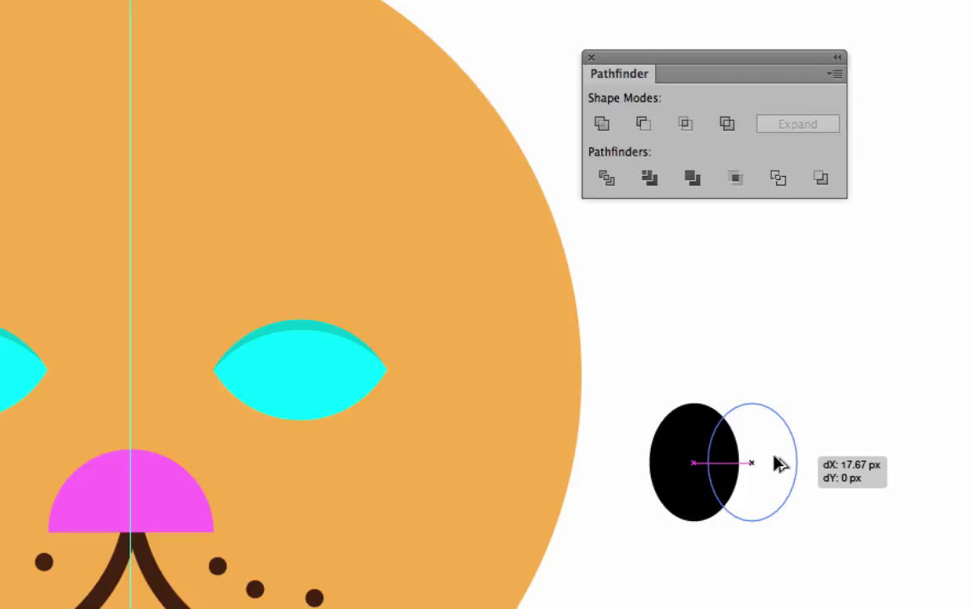
drag(777, 462, 774, 462)
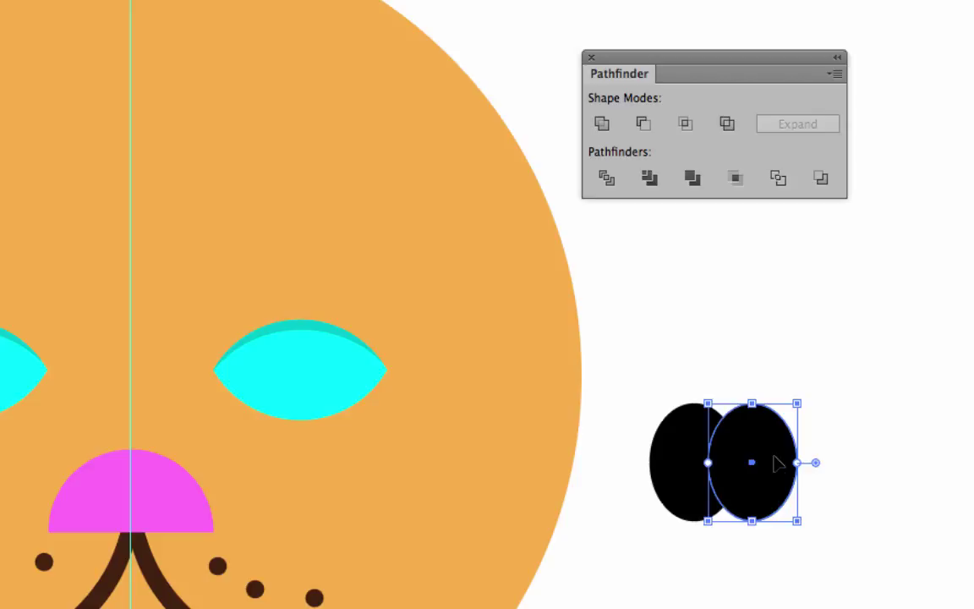
drag(687, 377, 754, 499)
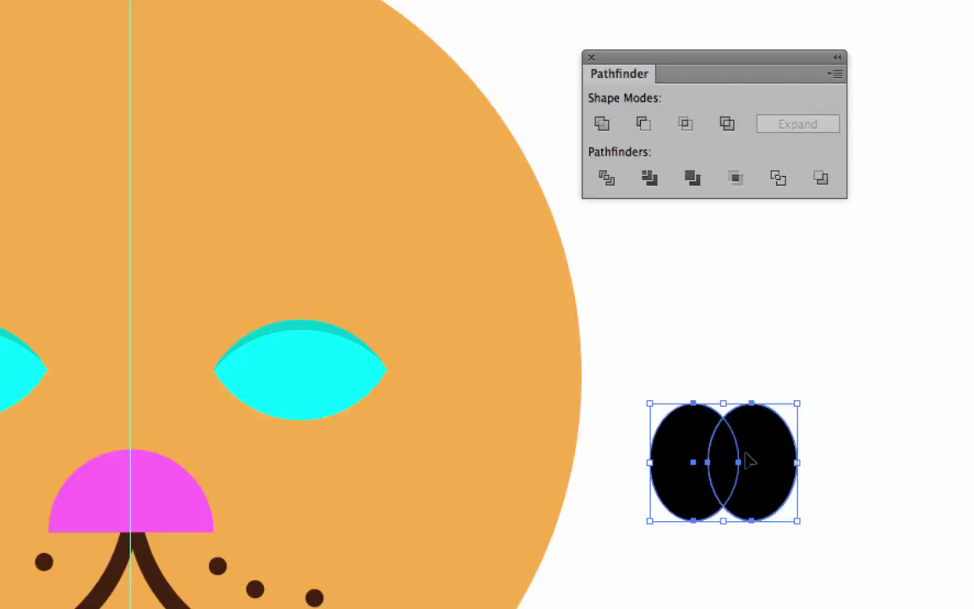
click(685, 127)
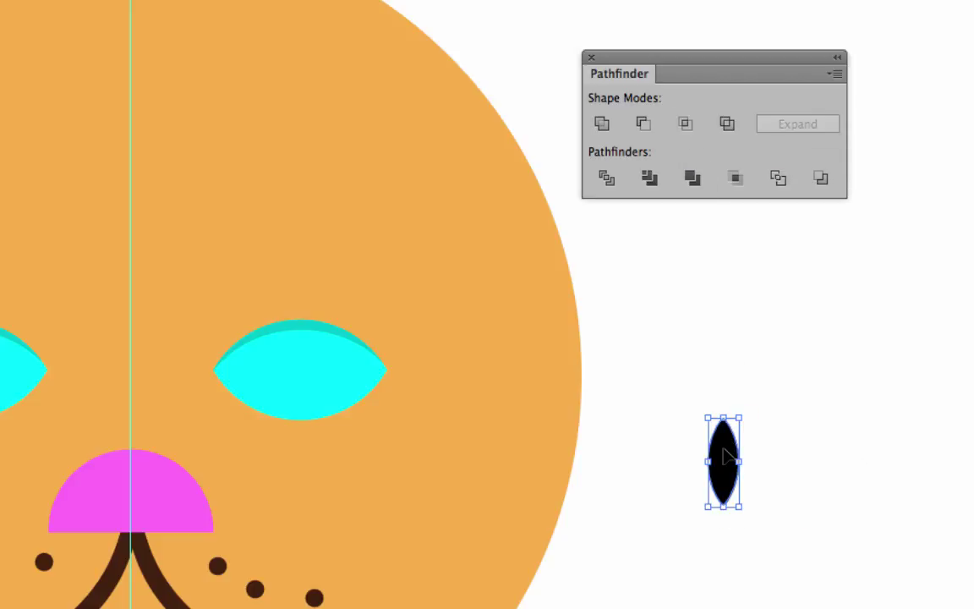
Center the slit pupil on the right eye and scale it to span the eye's full height
drag(725, 457, 298, 362)
key(super+equal)
mouse_move(341, 254)
mouse_down()
mouse_move(463, 243)
mouse_move(339, 235)
mouse_up()
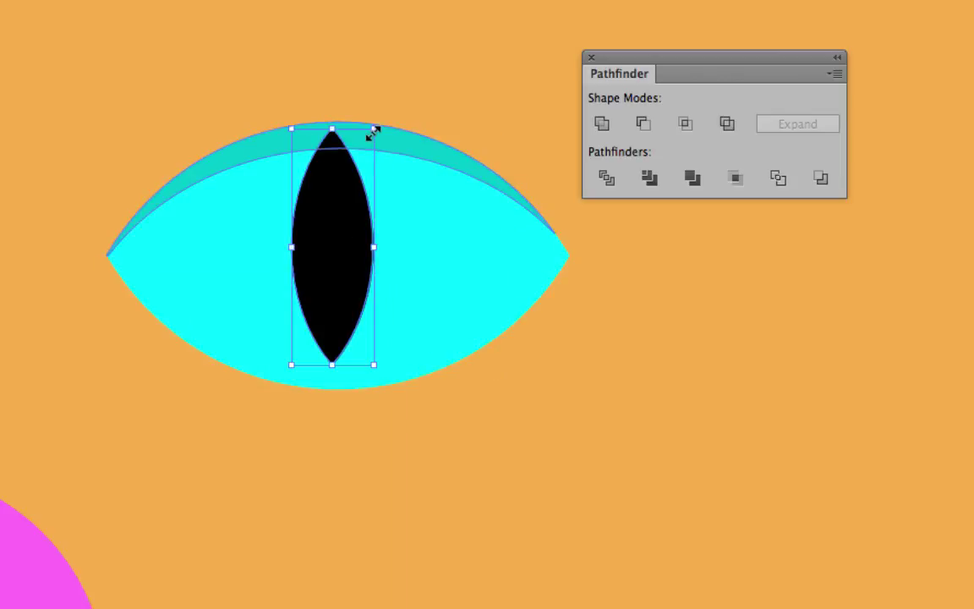
drag(374, 129, 378, 130)
drag(337, 372, 334, 388)
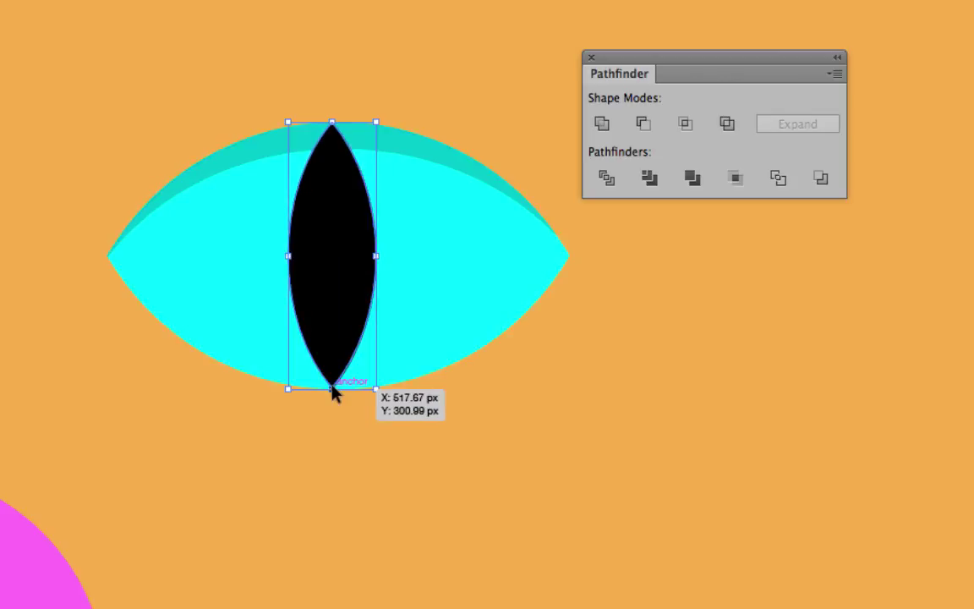
click(495, 467)
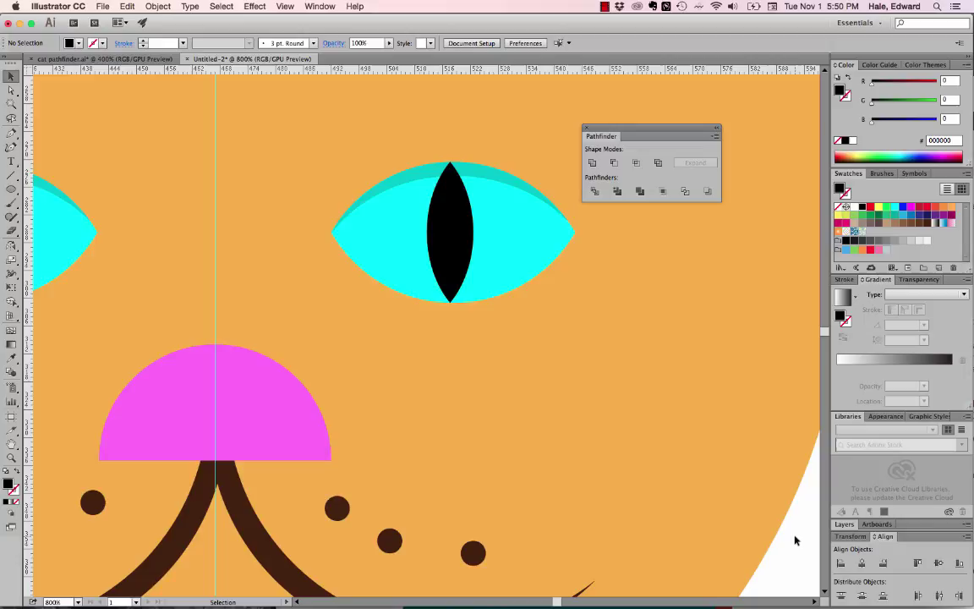
Duplicate the pupil onto the center of the left eye, and save the document as Cat icon.ai
key(super+minus)
key(super+minus)
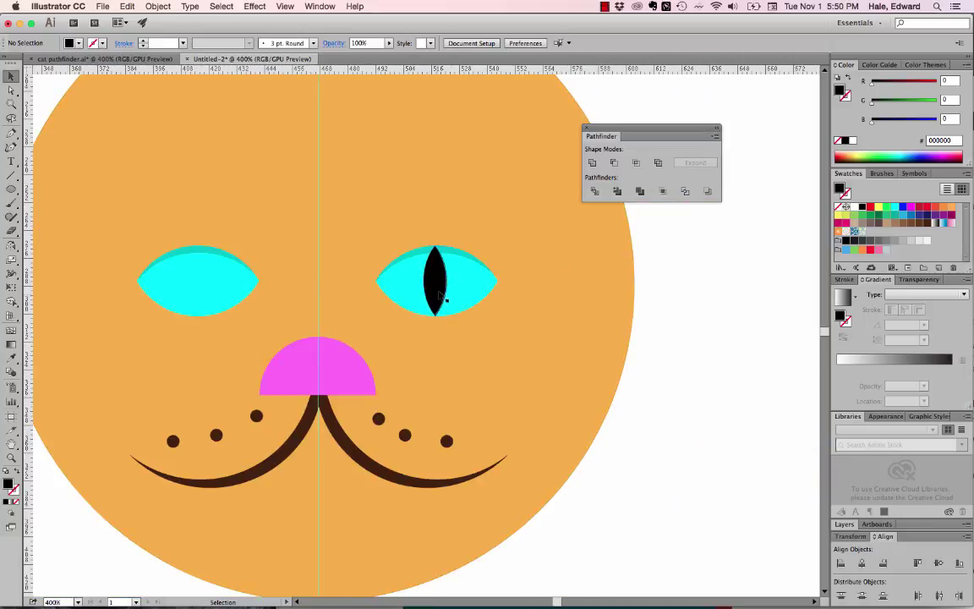
drag(439, 293, 202, 297)
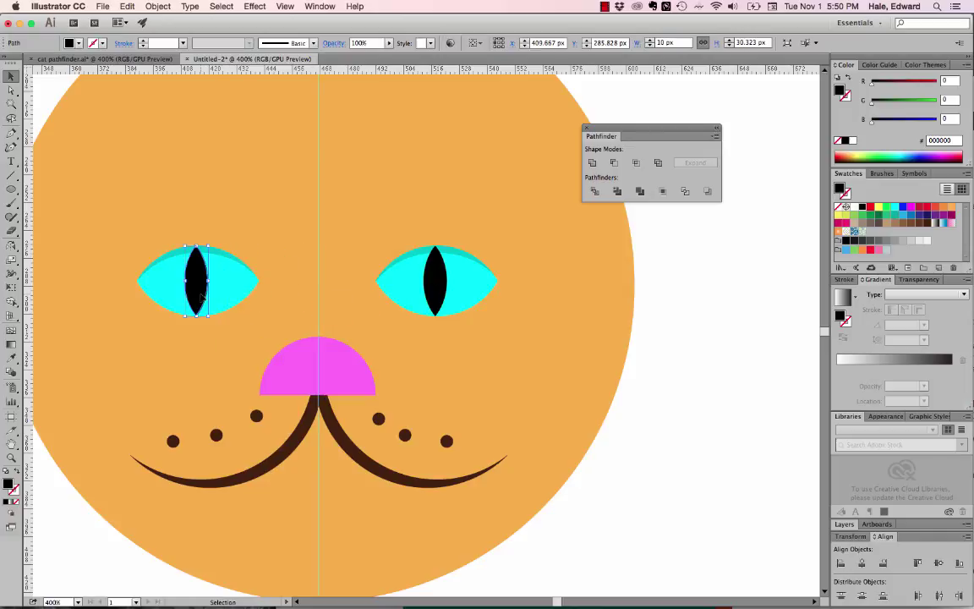
click(652, 479)
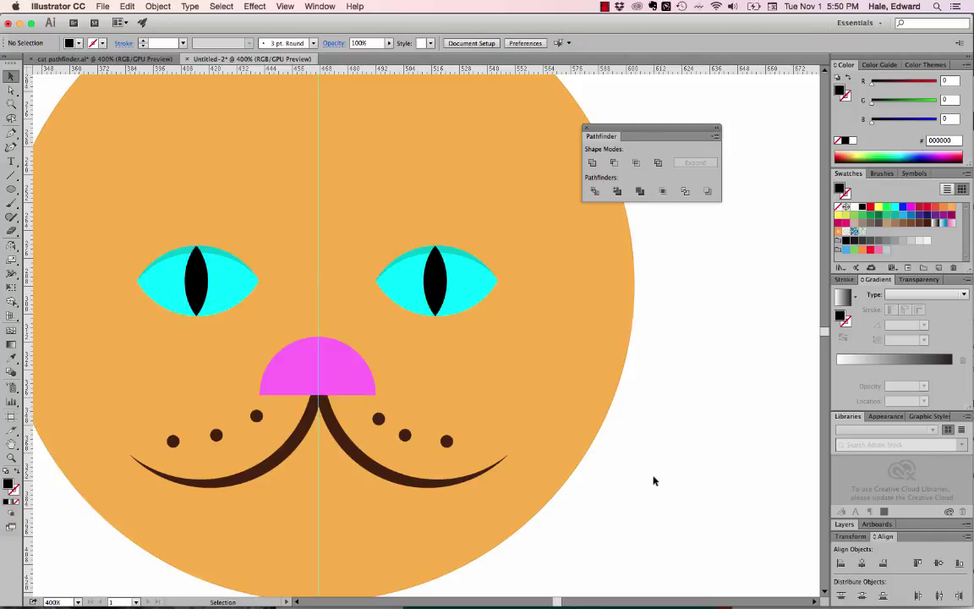
key(super+s)
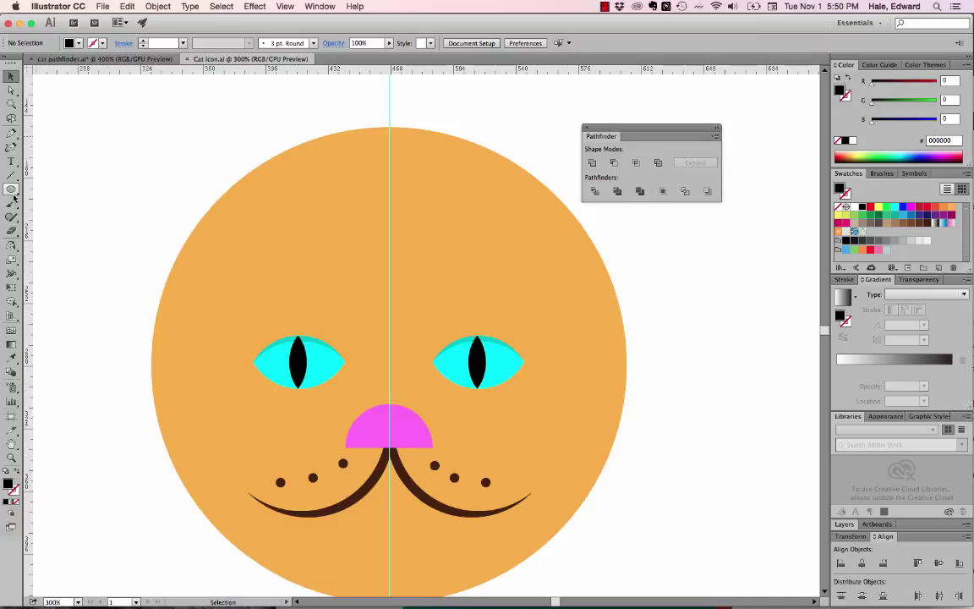
Draw a circle about 80 px in diameter on the upper left of the head, using the head's orange fill
click(278, 219)
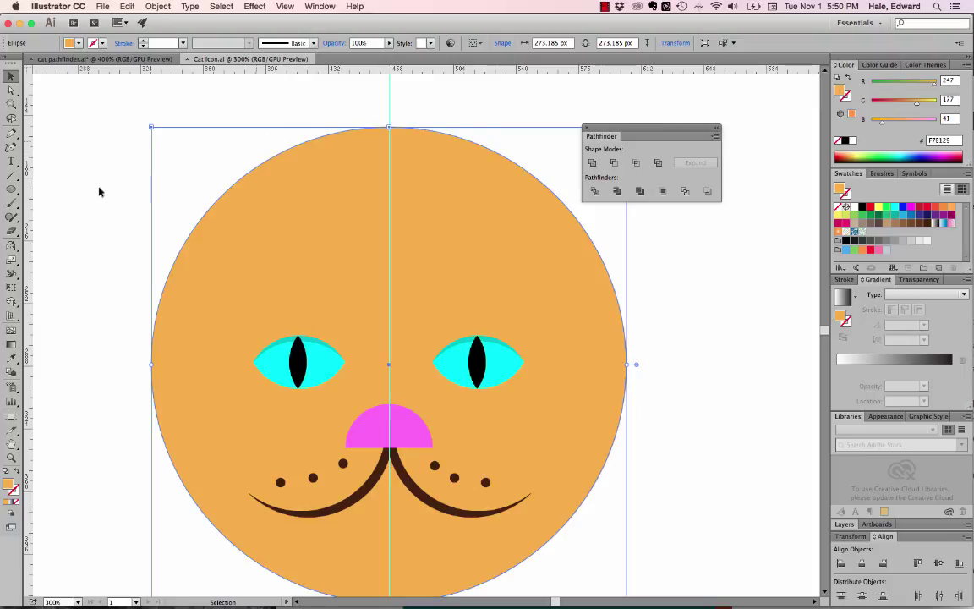
click(12, 188)
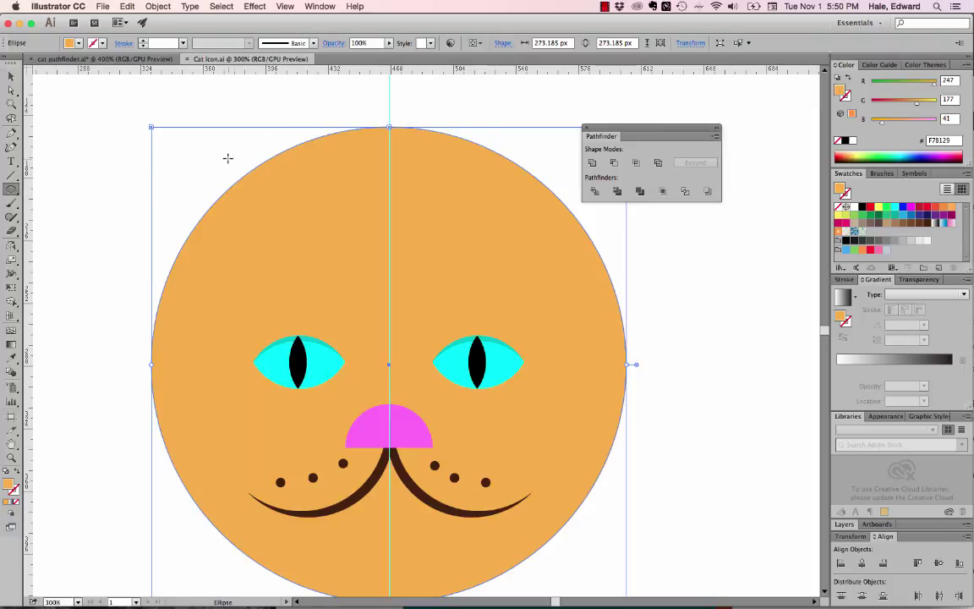
drag(217, 154, 356, 279)
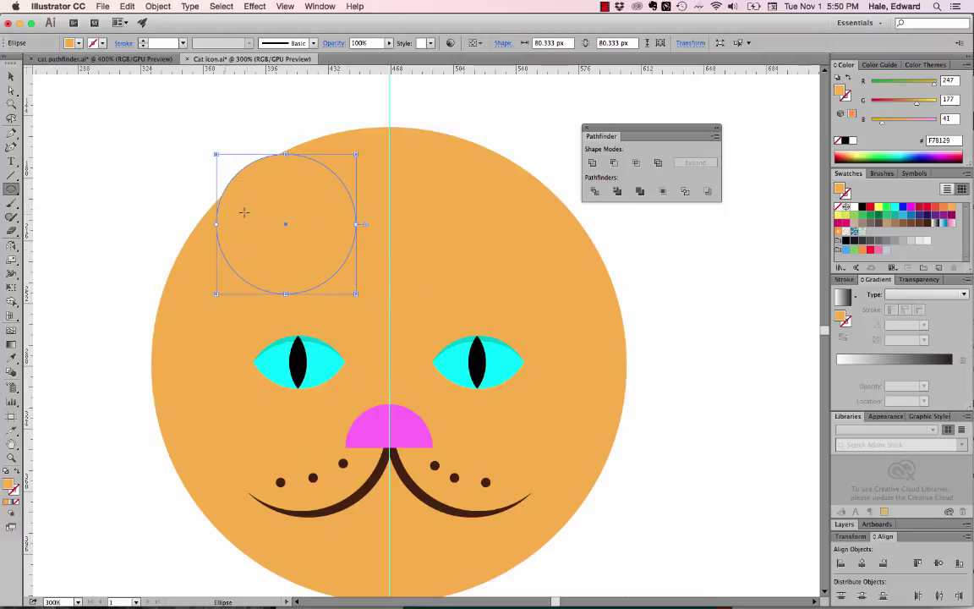
Move the circle past the head's upper-left edge and pull its top anchor point up about 38 px into an ear shape
key(a)
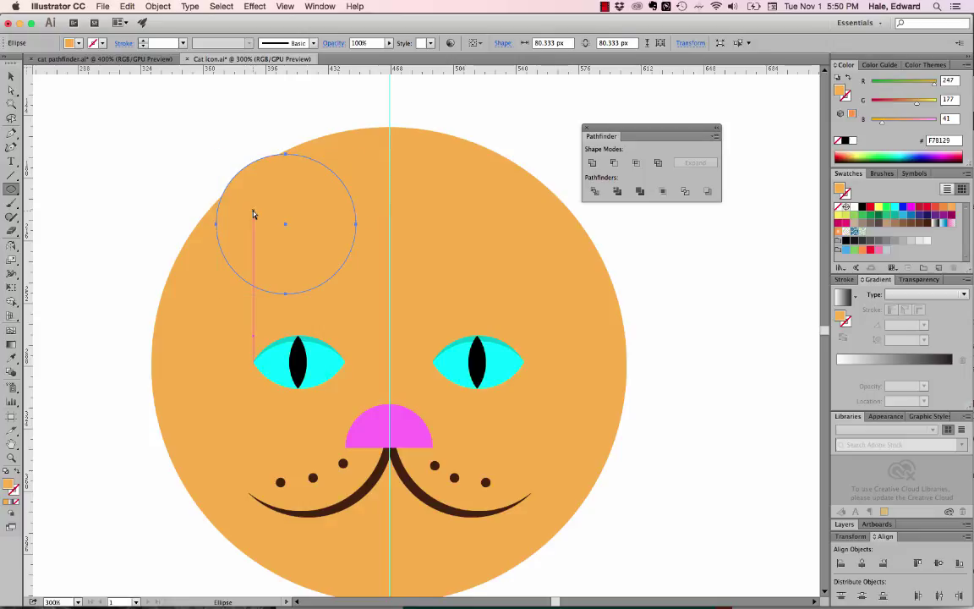
drag(320, 240, 212, 228)
click(190, 144)
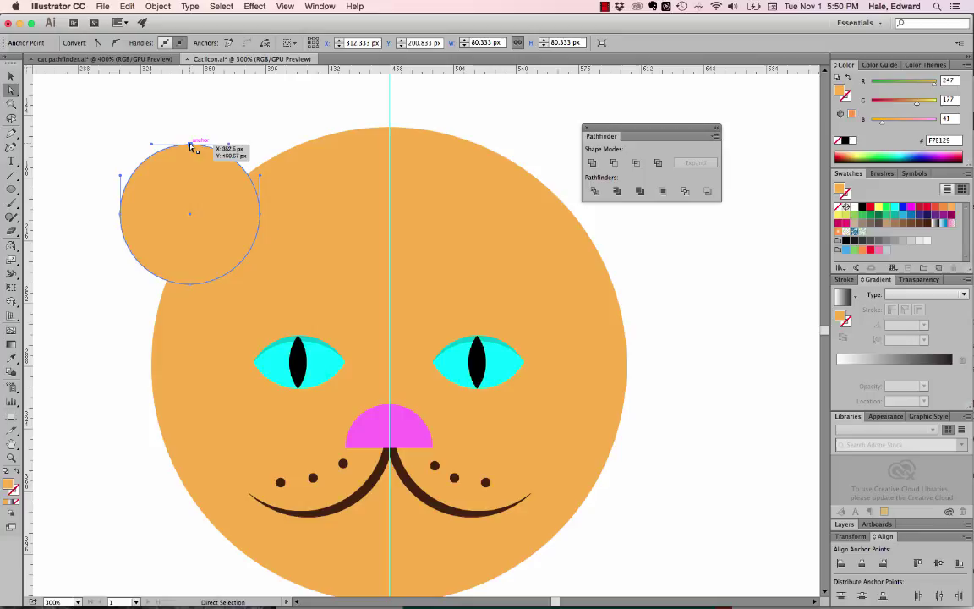
drag(190, 144, 191, 81)
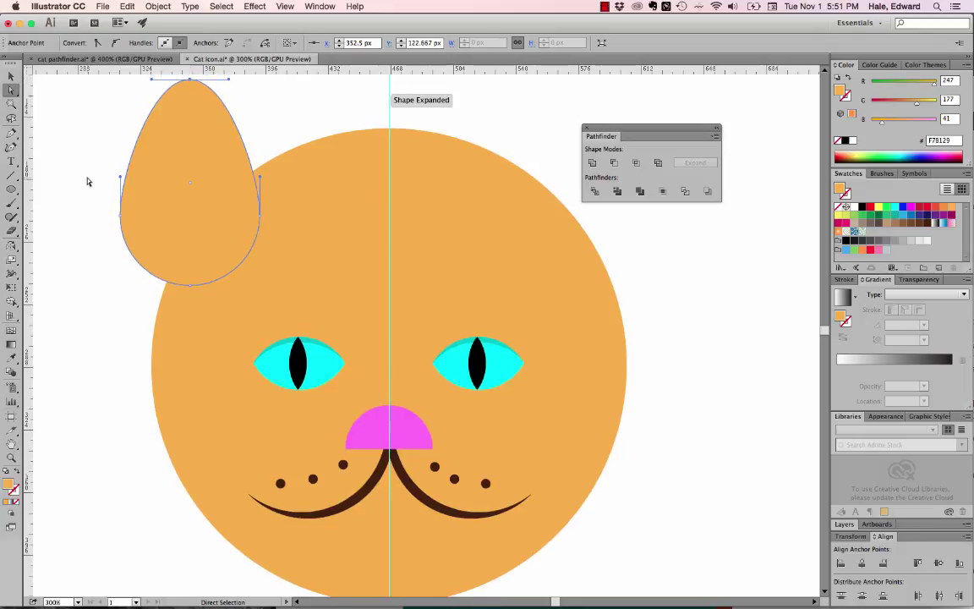
Tilt the ear outward on the head's upper-left edge and enlarge it to about 95 by 120 px
scroll(87, 182, up, 3)
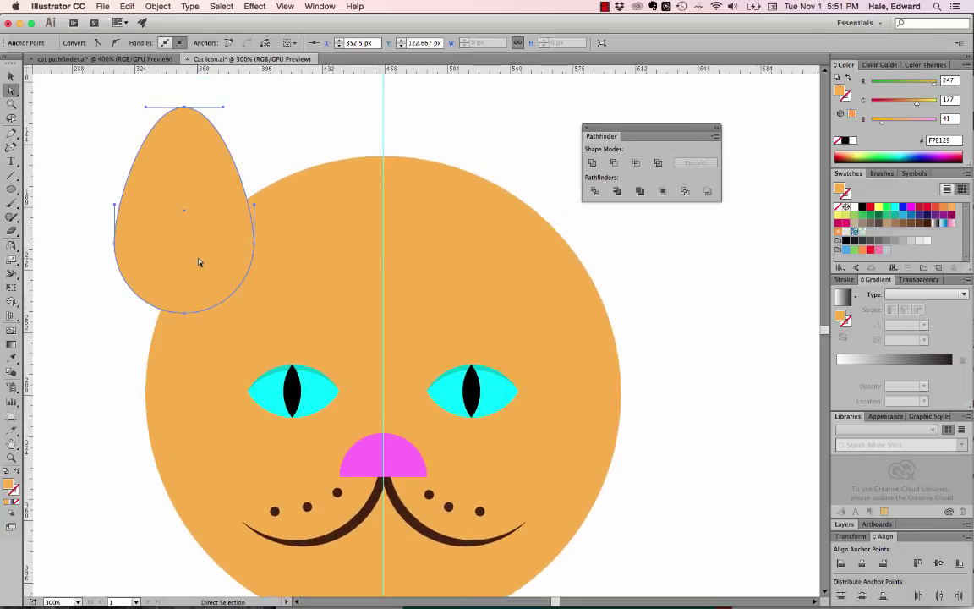
drag(199, 262, 235, 253)
click(11, 76)
drag(143, 93, 87, 134)
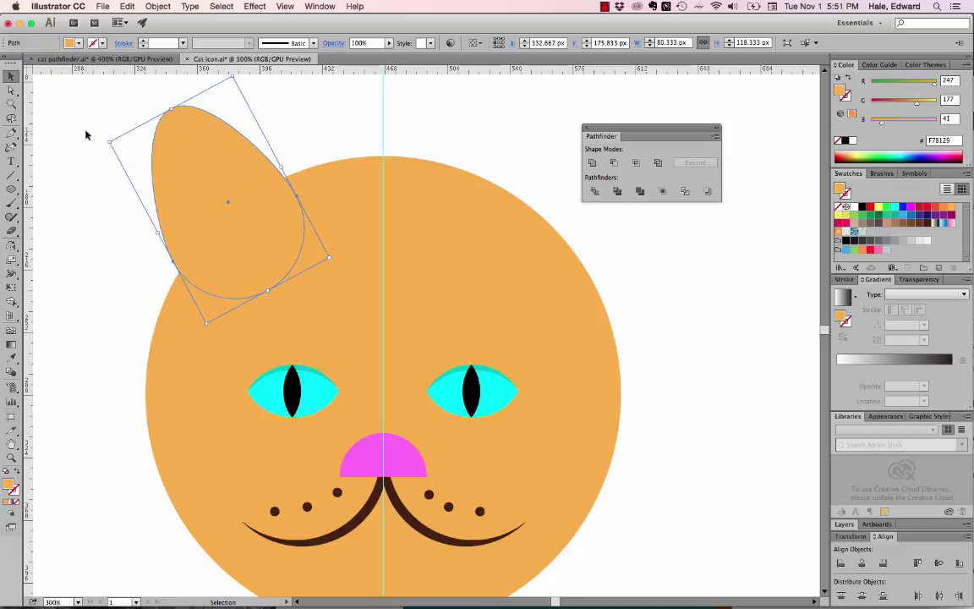
key(super+minus)
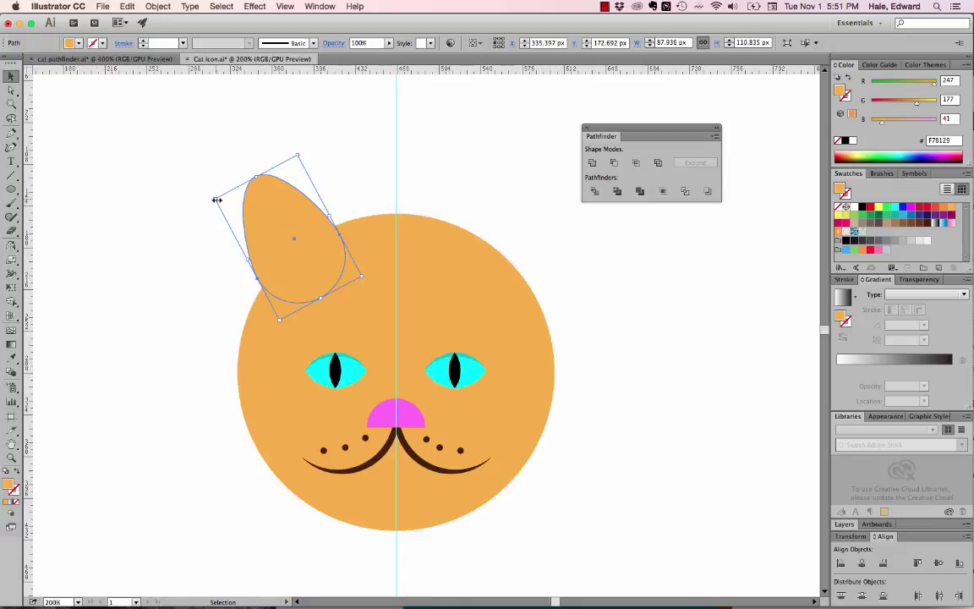
drag(216, 199, 203, 192)
click(216, 131)
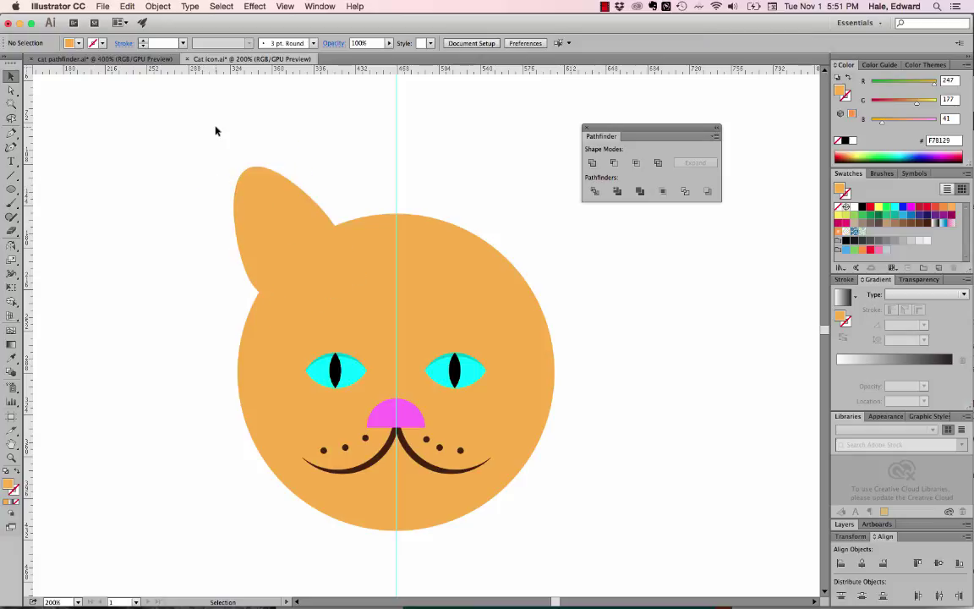
Reflect a copy of the ear across the vertical center guide to the head's right side, and deselect it
key(super+z)
click(11, 245)
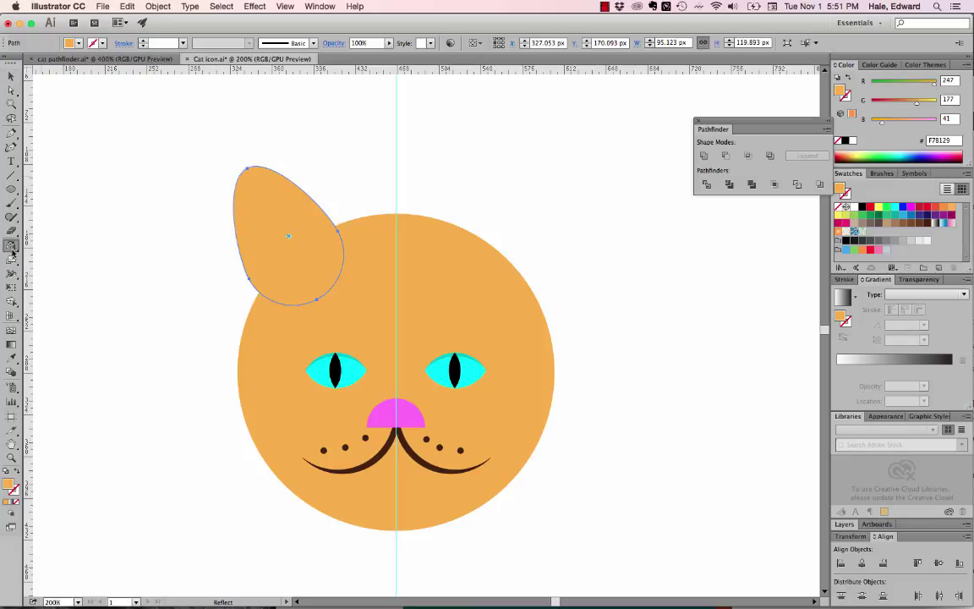
click(405, 223)
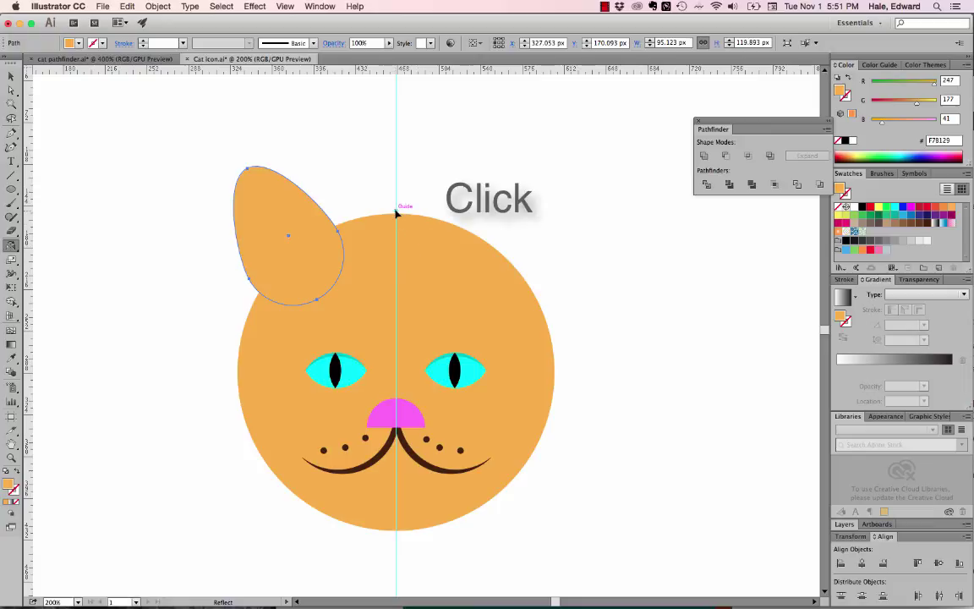
alt+shift+click(397, 349)
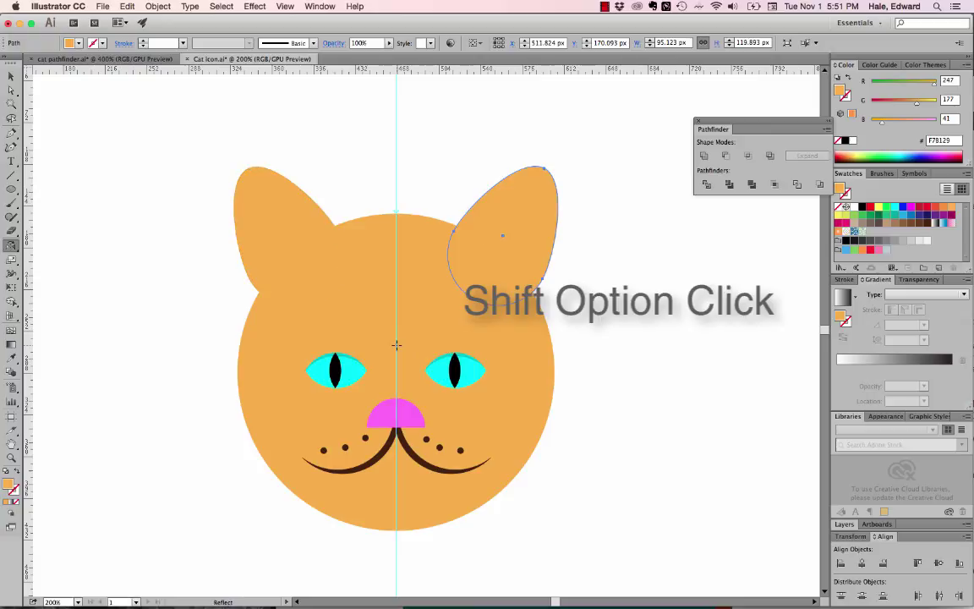
key(shift+super+a)
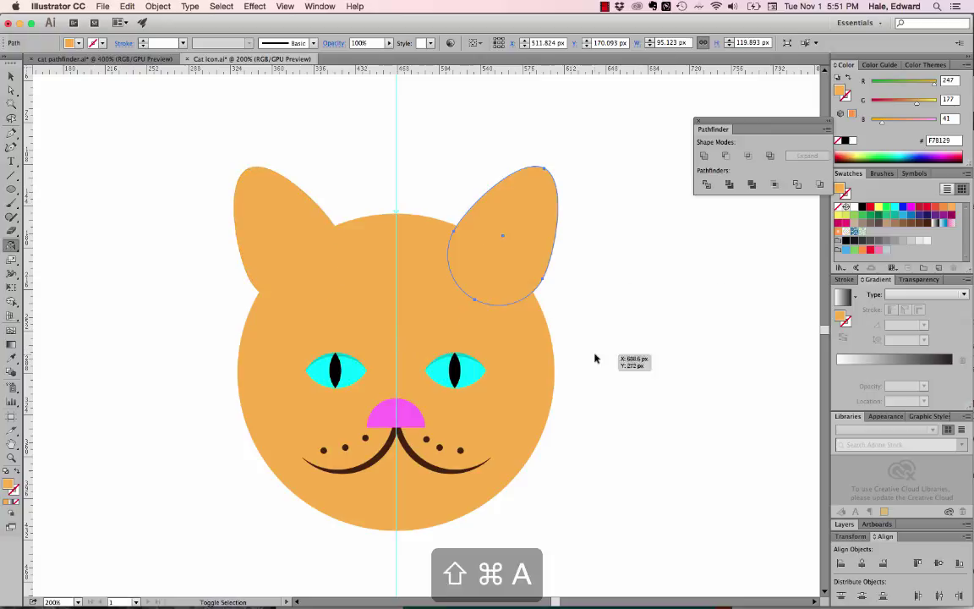
Add a smaller inner-ear copy of the left ear, about 75 by 98 px, inside it and fill it with light pink FFBDFF
key(v)
click(281, 225)
click(281, 225)
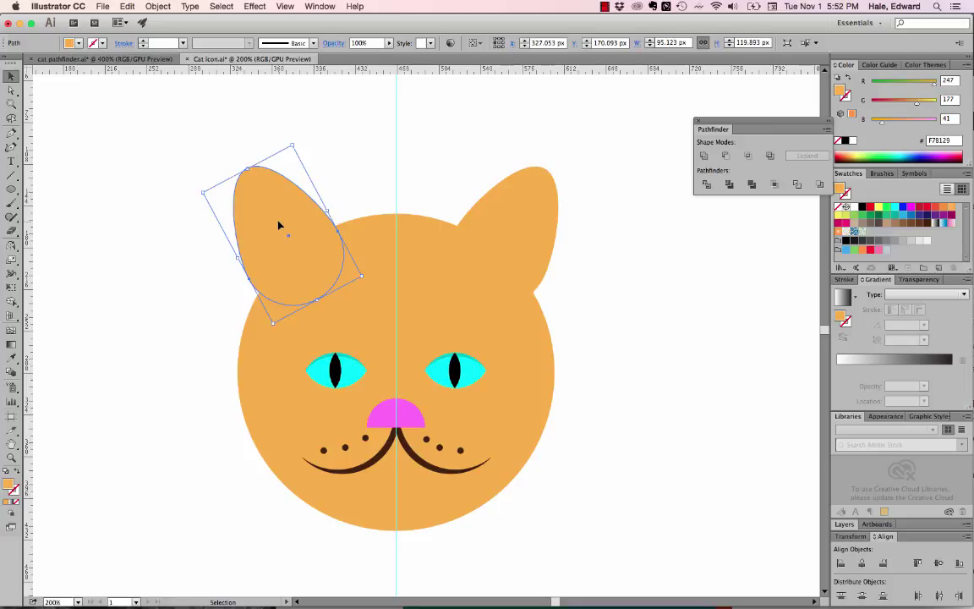
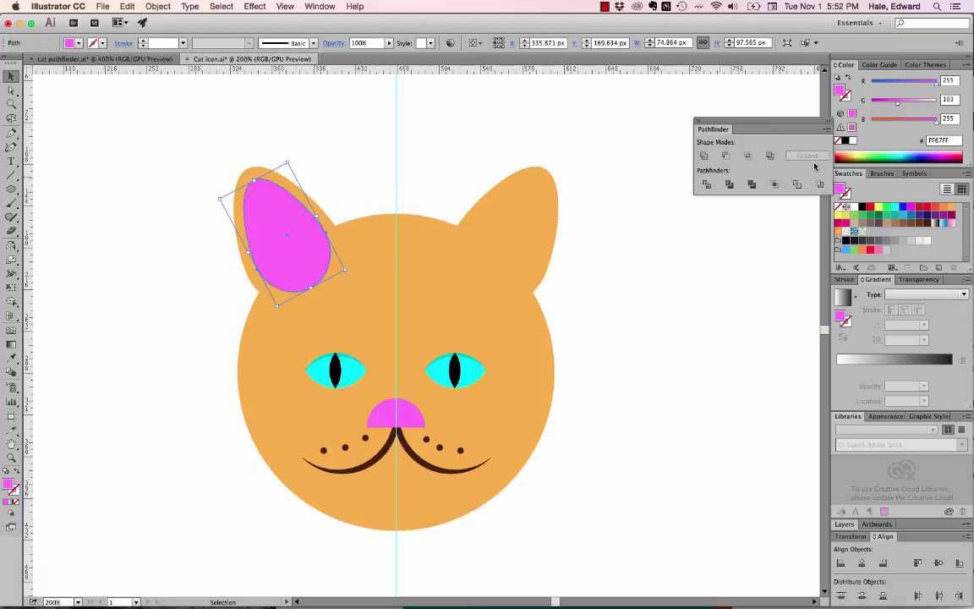
drag(897, 101, 920, 101)
click(548, 147)
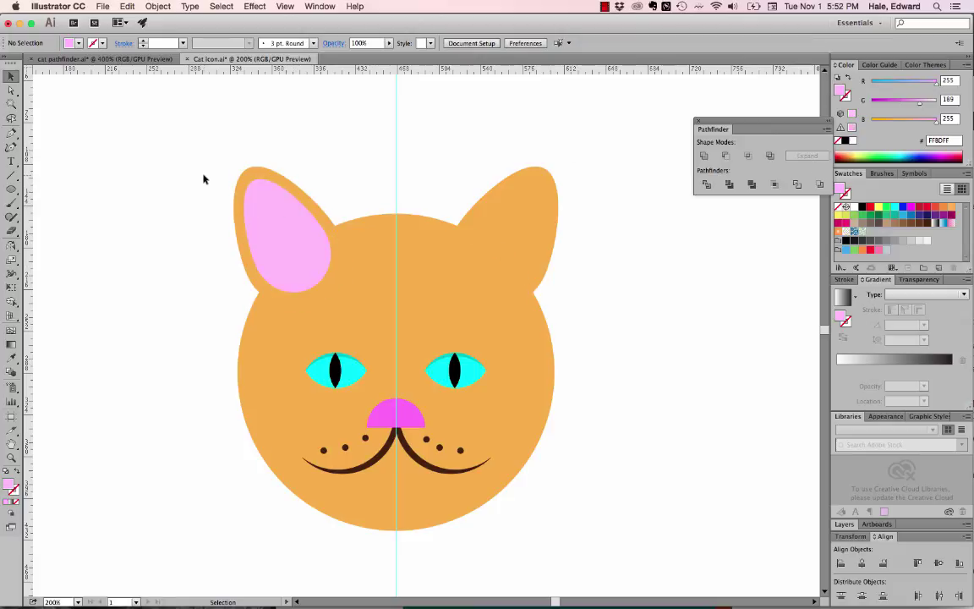
Send the left ear and its pink inner shape to the back, behind the head, and deselect them
drag(203, 178, 262, 211)
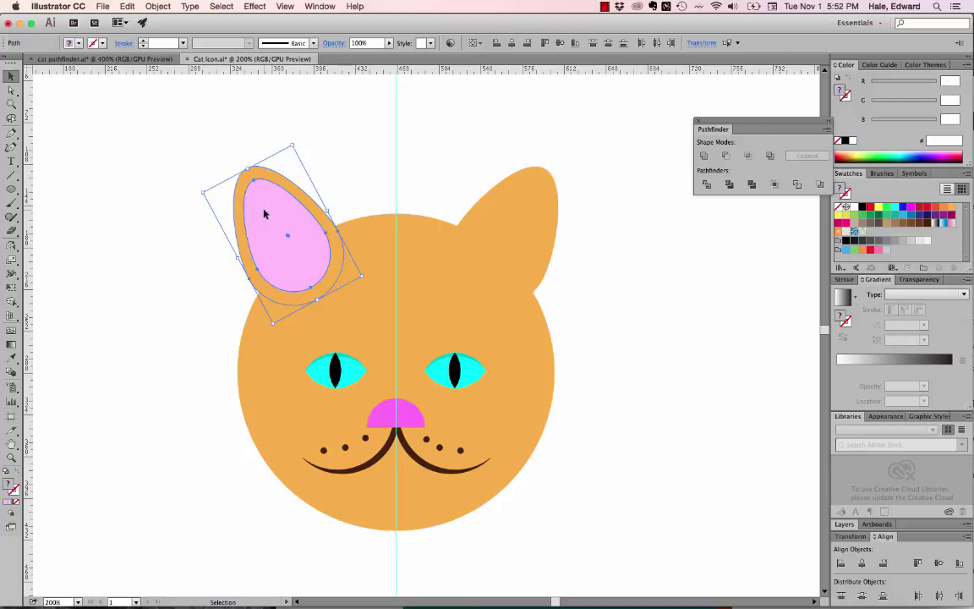
click(158, 6)
mouse_move(173, 32)
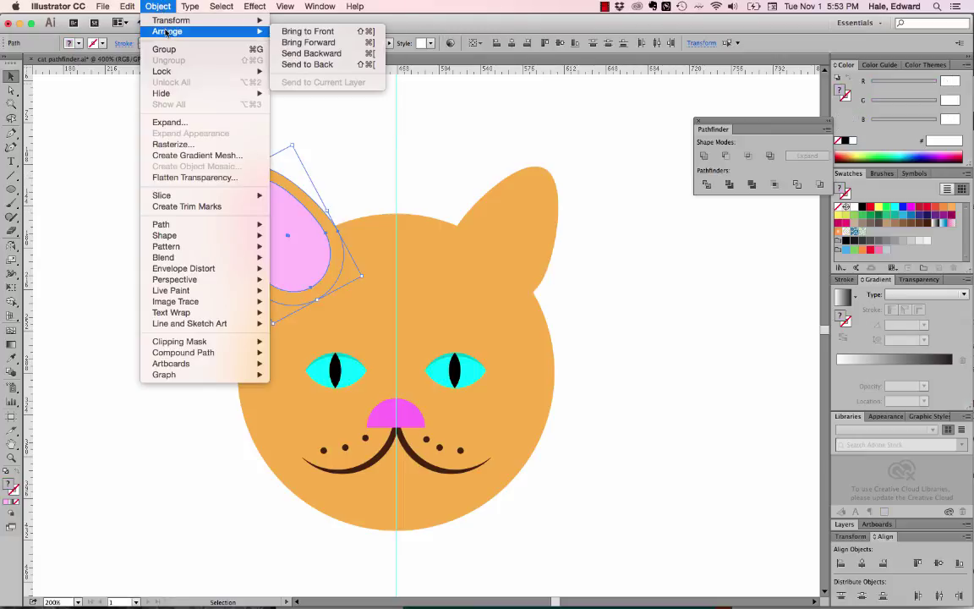
click(297, 61)
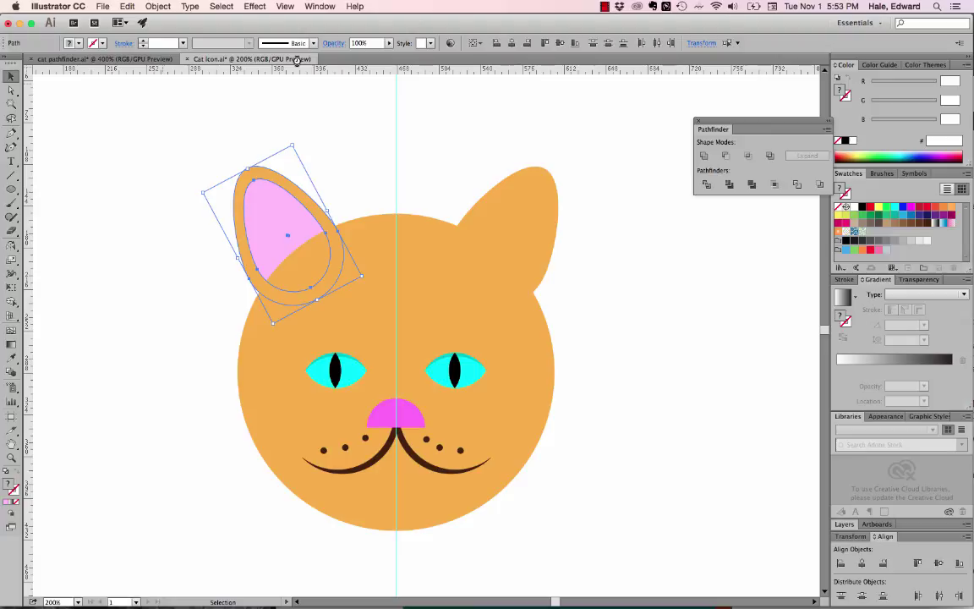
click(462, 153)
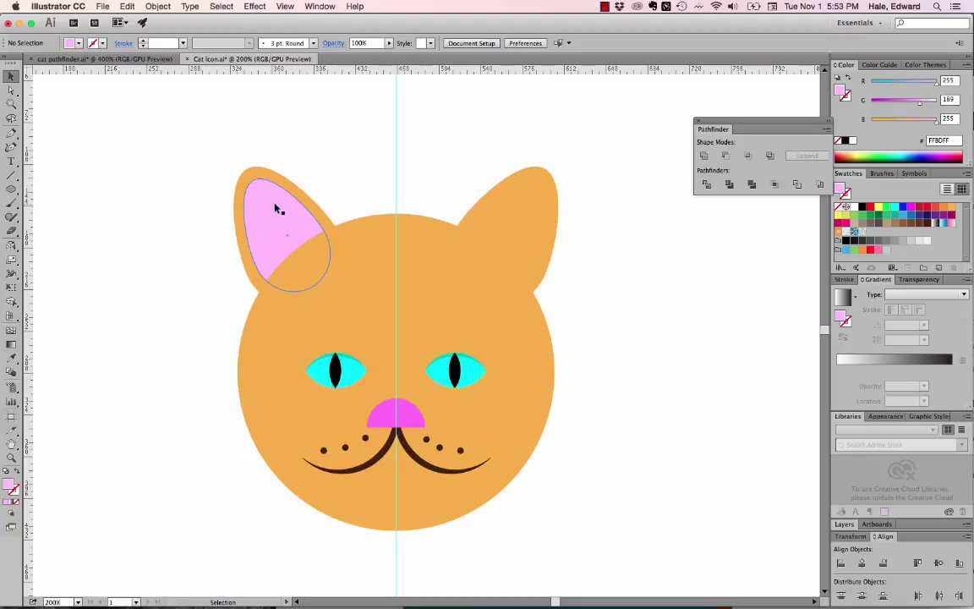
Duplicate the left inner ear about 7 px lower, and copy both overlapping pink shapes into the empty area beside the head
mouse_move(275, 207)
mouse_down()
mouse_move(289, 206)
mouse_move(276, 217)
mouse_up()
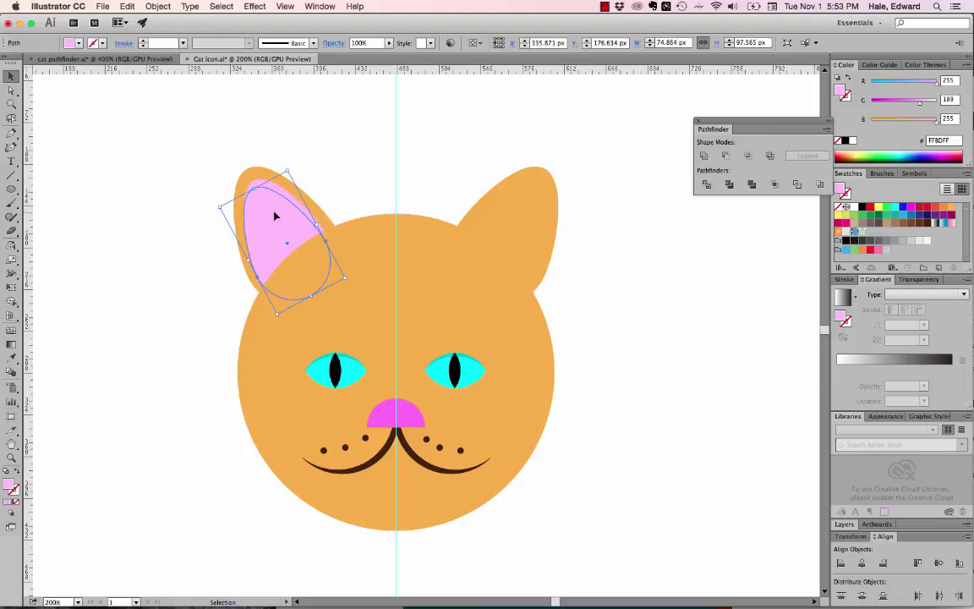
key(super+shift+a)
click(275, 208)
shift+click(281, 190)
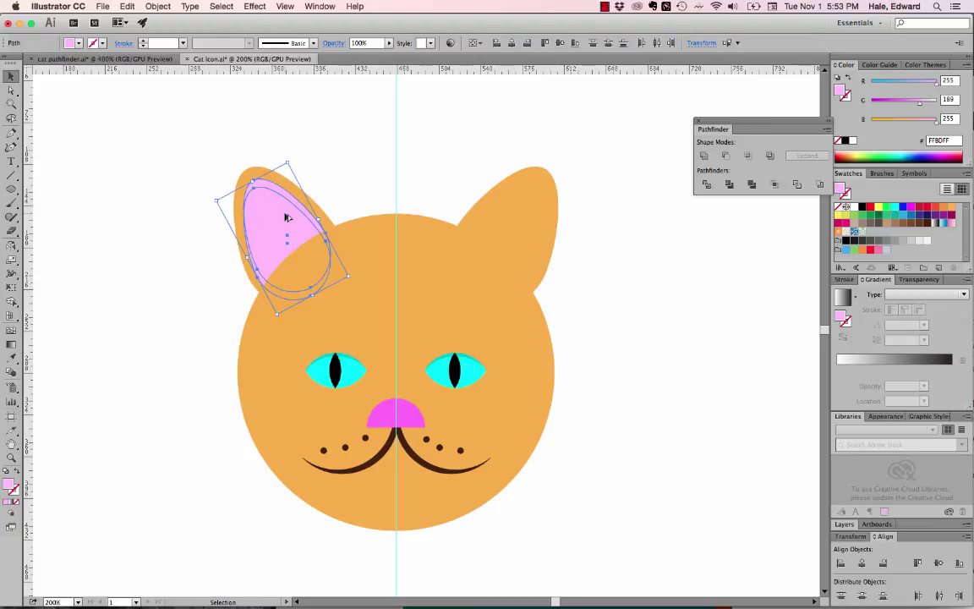
drag(284, 213, 158, 222)
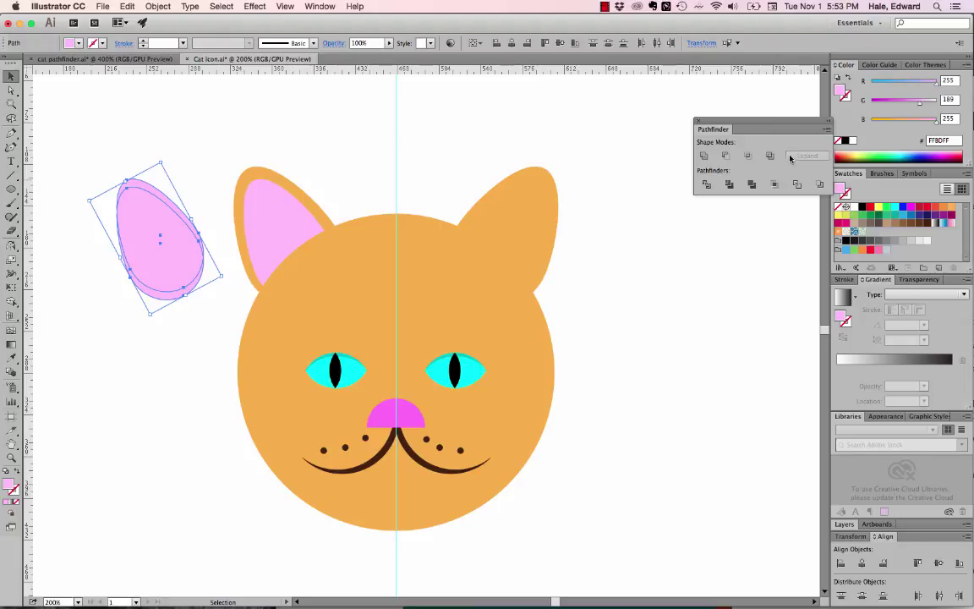
Cut a darker pink FF68FF crescent from the two copied shapes with Minus Front and fit it along the left inner ear's upper edge
click(897, 100)
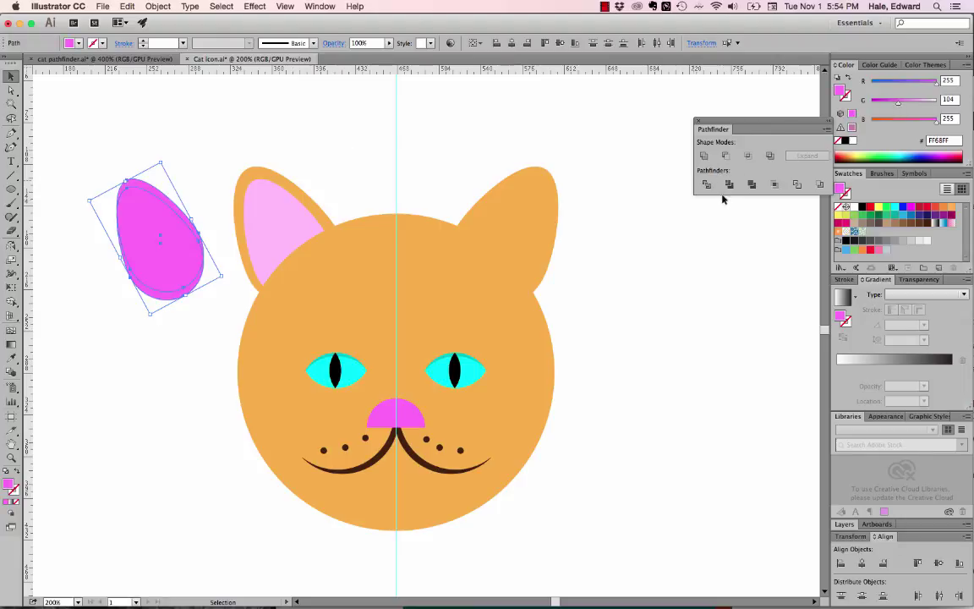
click(730, 157)
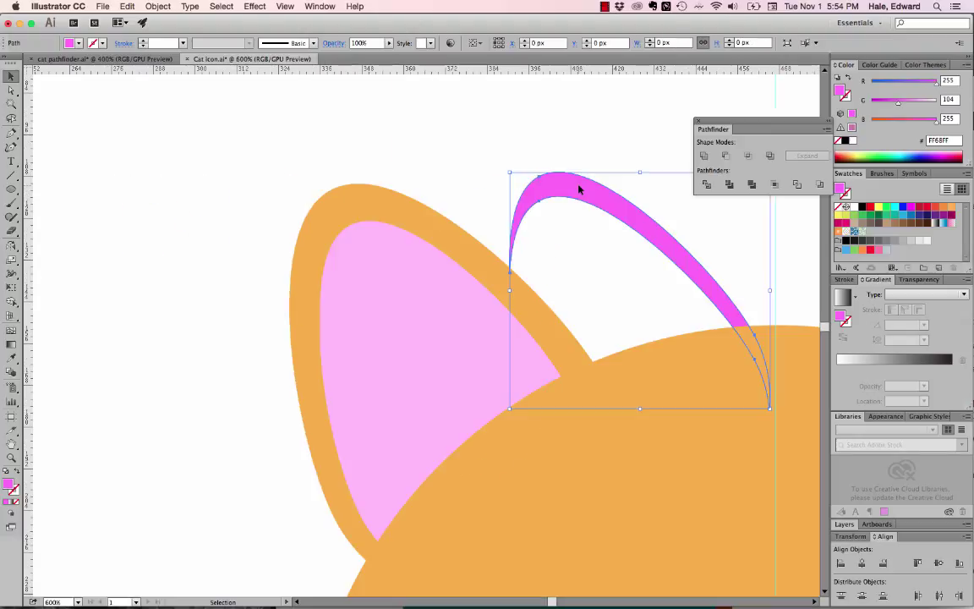
key(a)
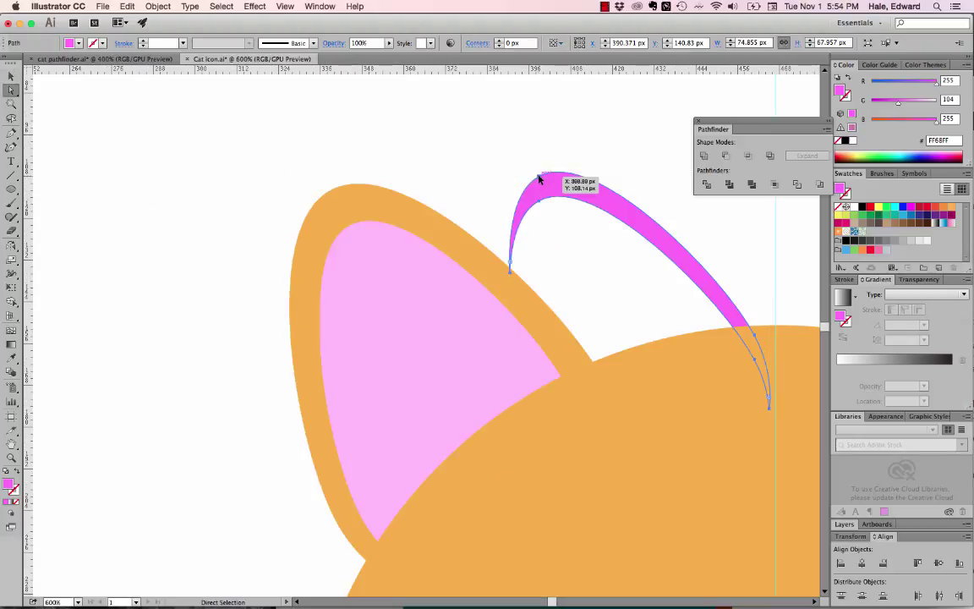
drag(538, 177, 351, 228)
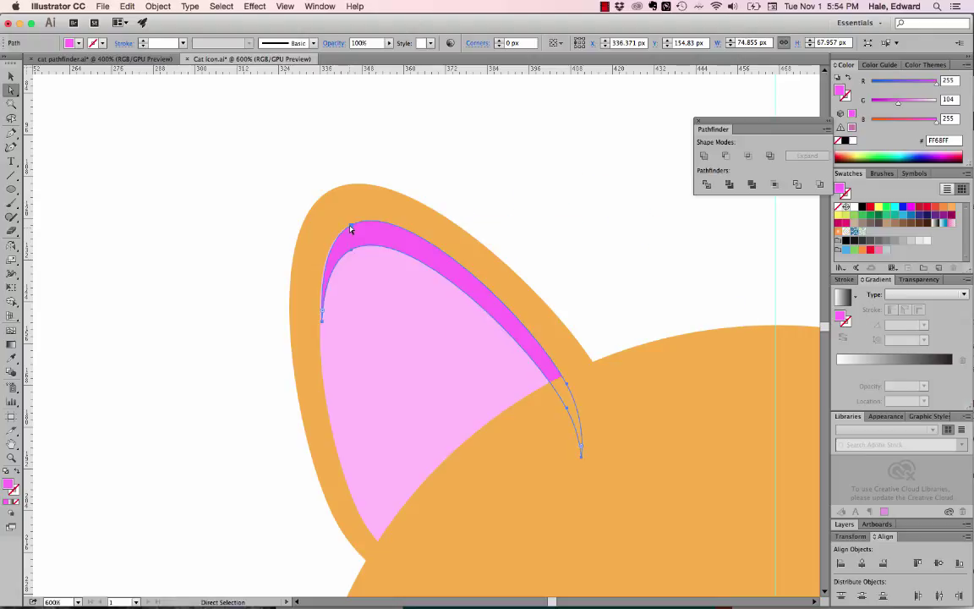
click(449, 173)
key(super+0)
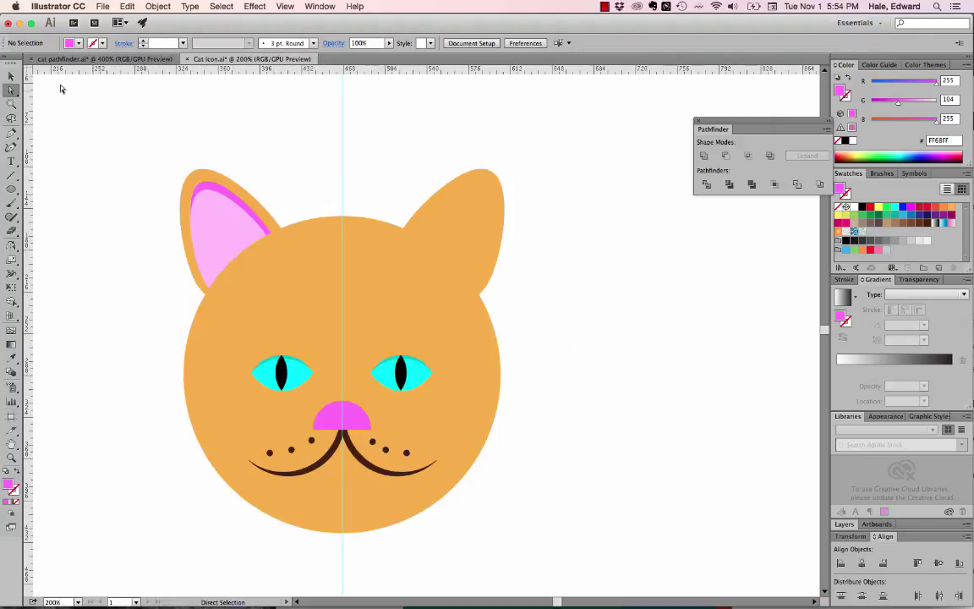
Reflect a copy of the left inner ear and its dark pink crescent across the vertical center guide onto the right ear
click(206, 193)
shift+click(218, 218)
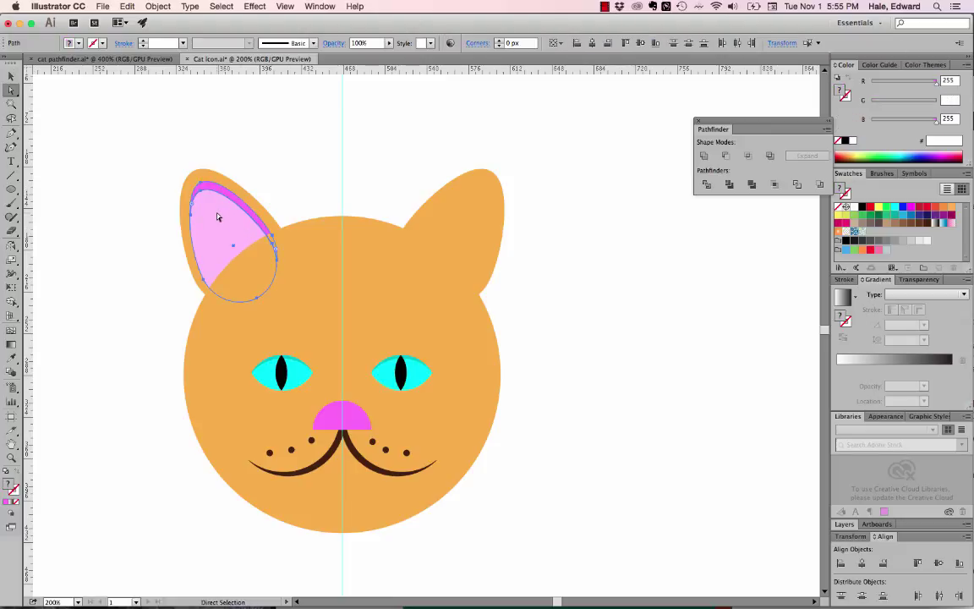
click(11, 245)
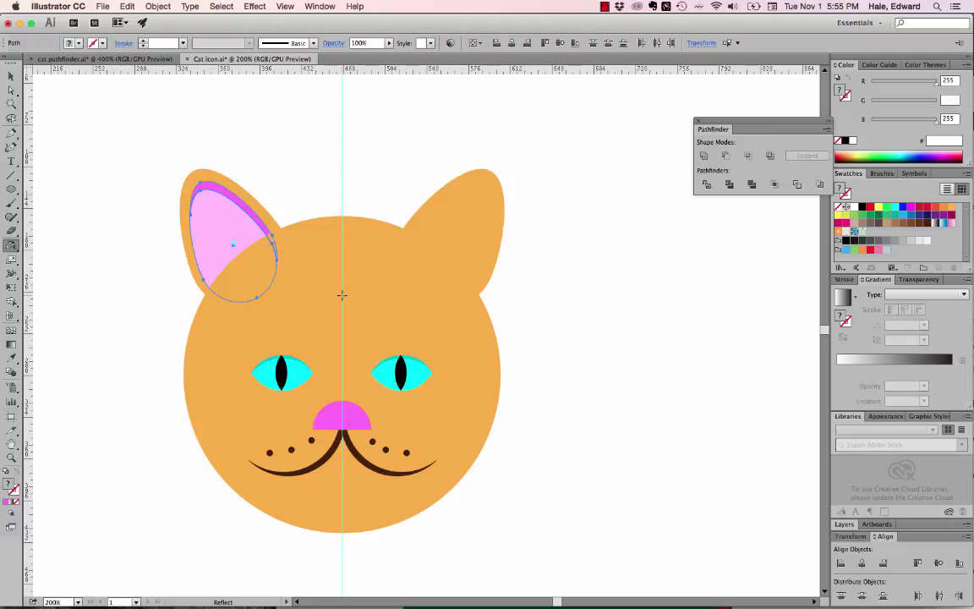
click(342, 295)
drag(342, 172, 340, 169)
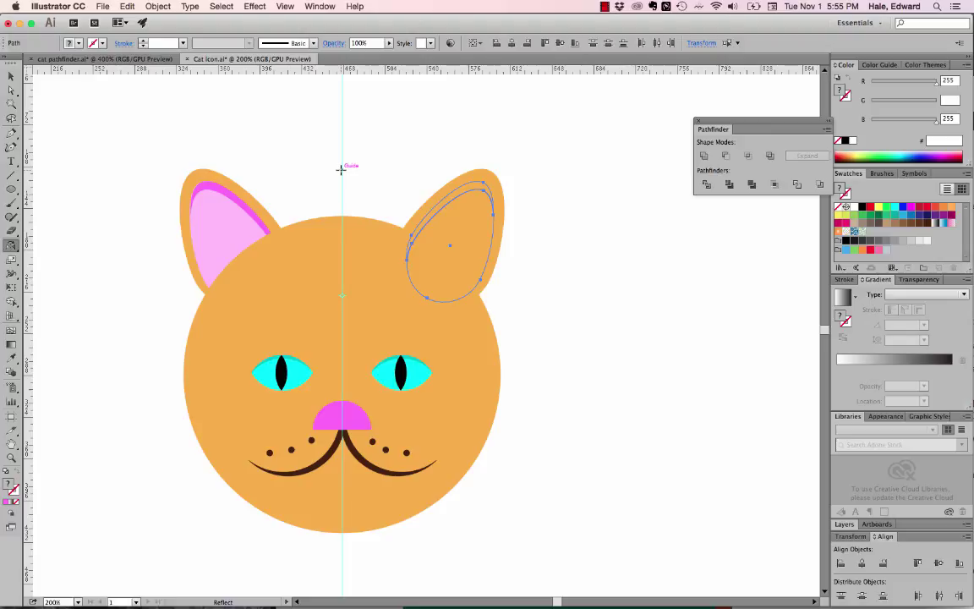
Send the orange right ear behind its pink inner shapes, and deselect it
click(12, 76)
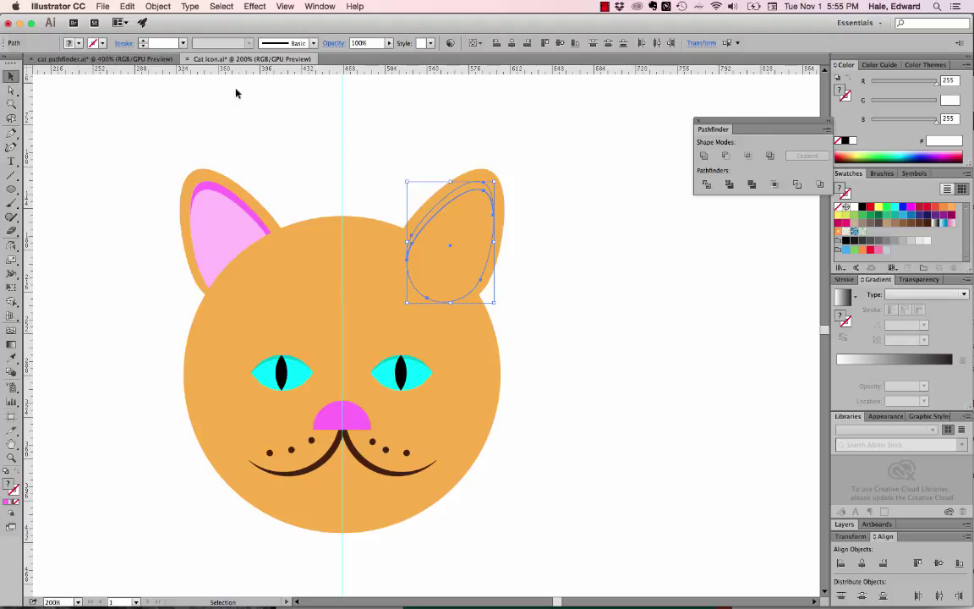
drag(451, 174, 484, 172)
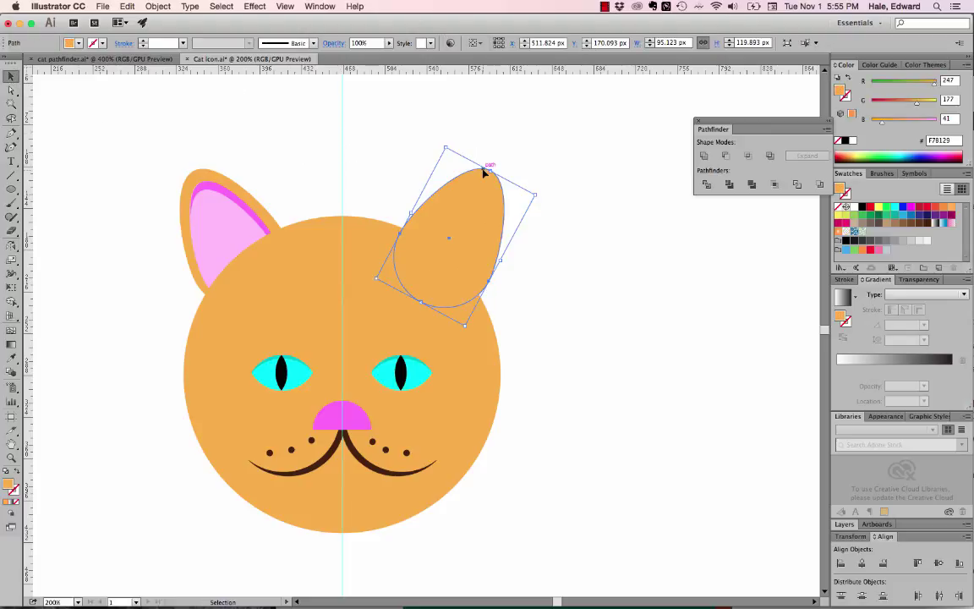
key(super+shift+bracketleft)
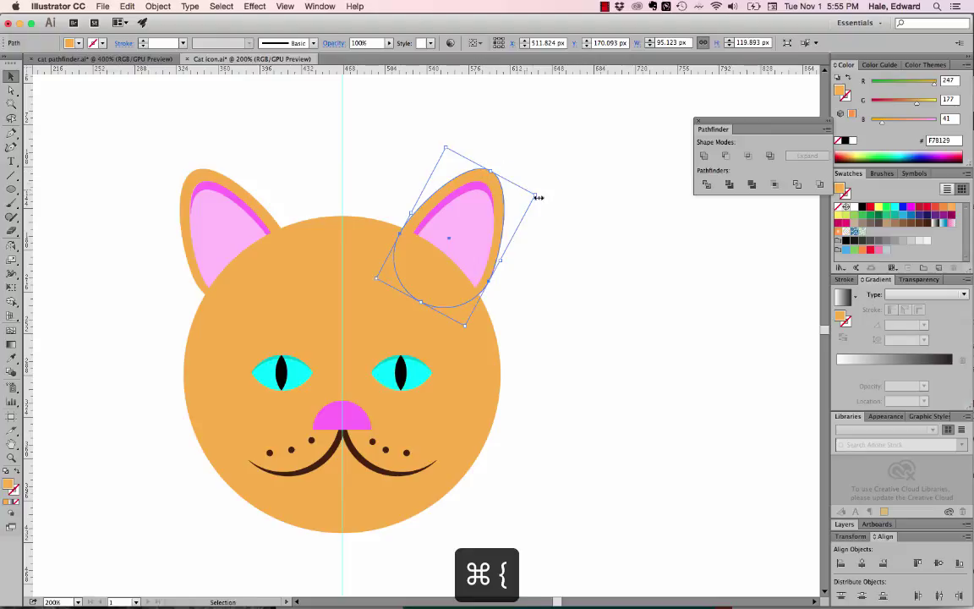
click(565, 247)
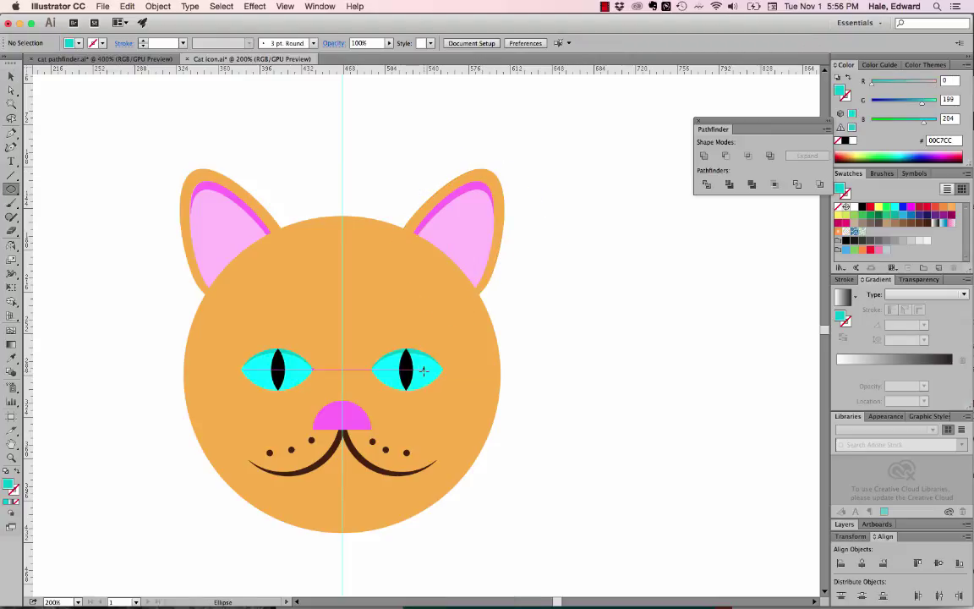
Draw a circle about 113 px in diameter over the head's right cheek and fill it with brown 754C24
drag(423, 370, 545, 466)
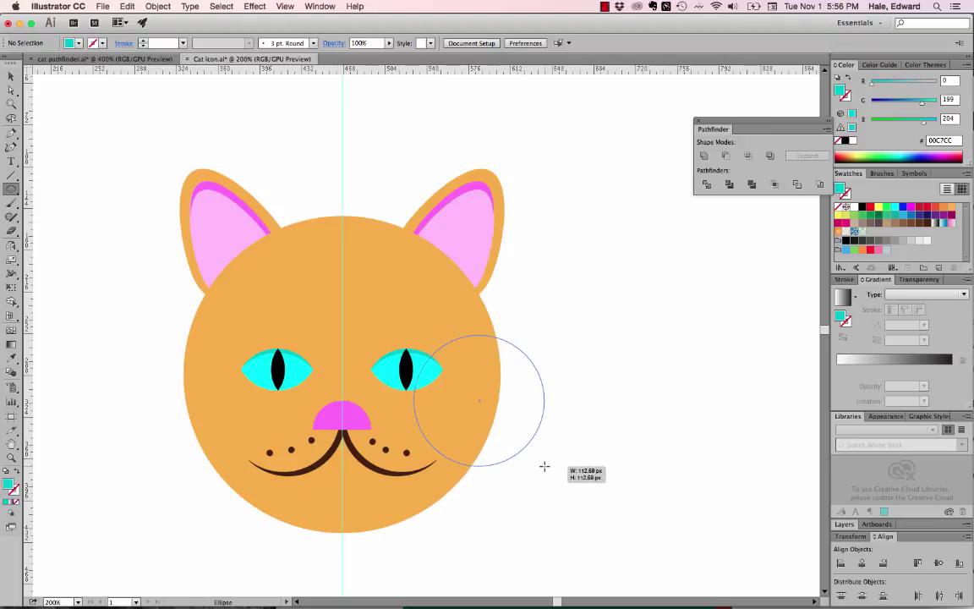
drag(545, 466, 549, 466)
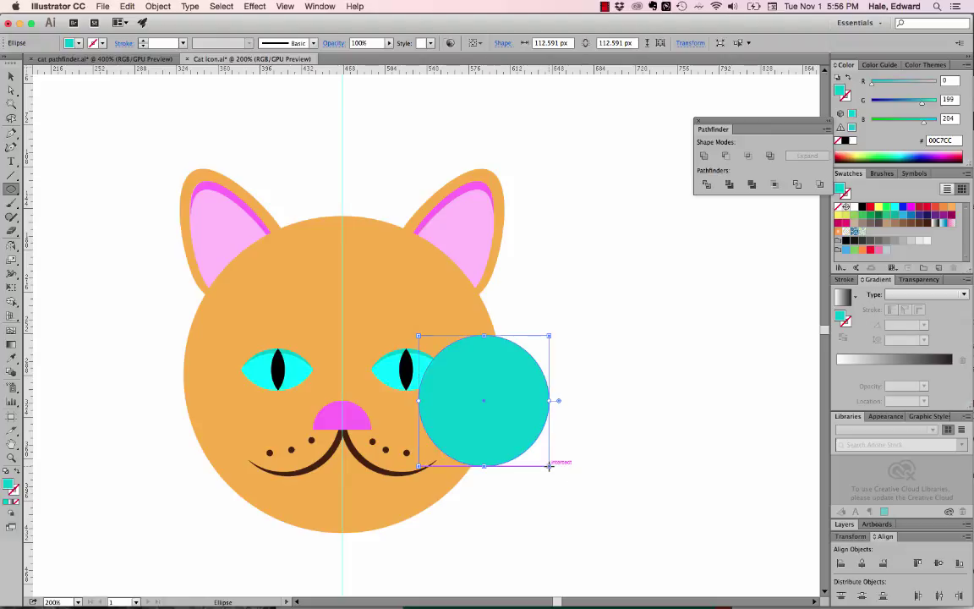
click(910, 223)
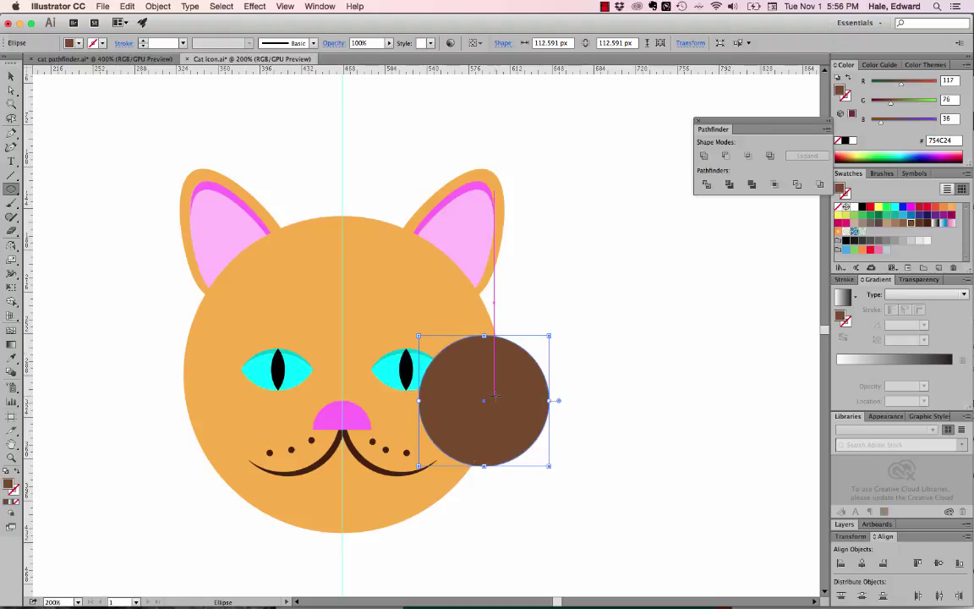
Duplicate the brown circle about 14 px higher and slightly left, and subtract the copy with Minus Front to form a whisker crescent
key(v)
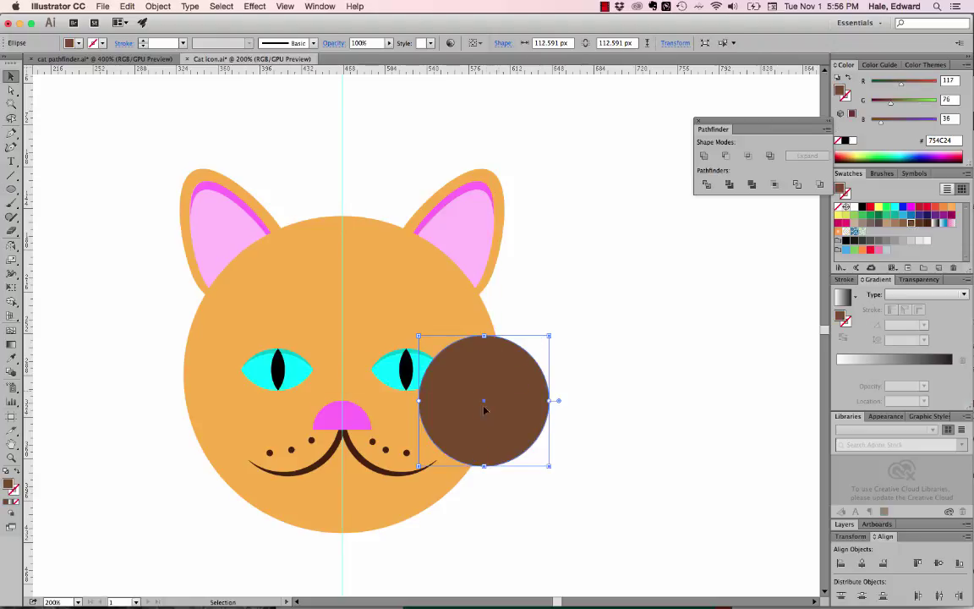
drag(490, 425, 487, 408)
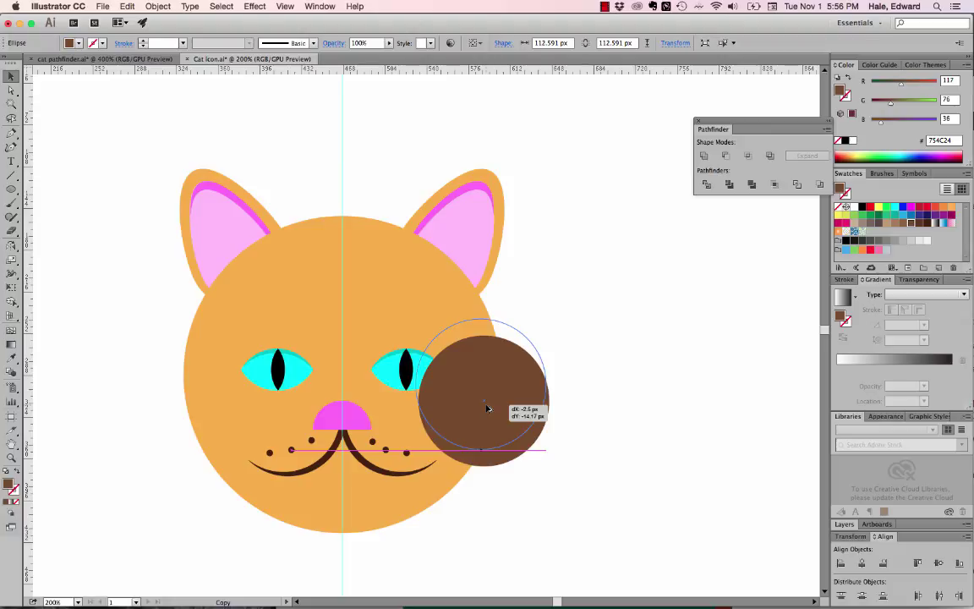
drag(486, 409, 486, 407)
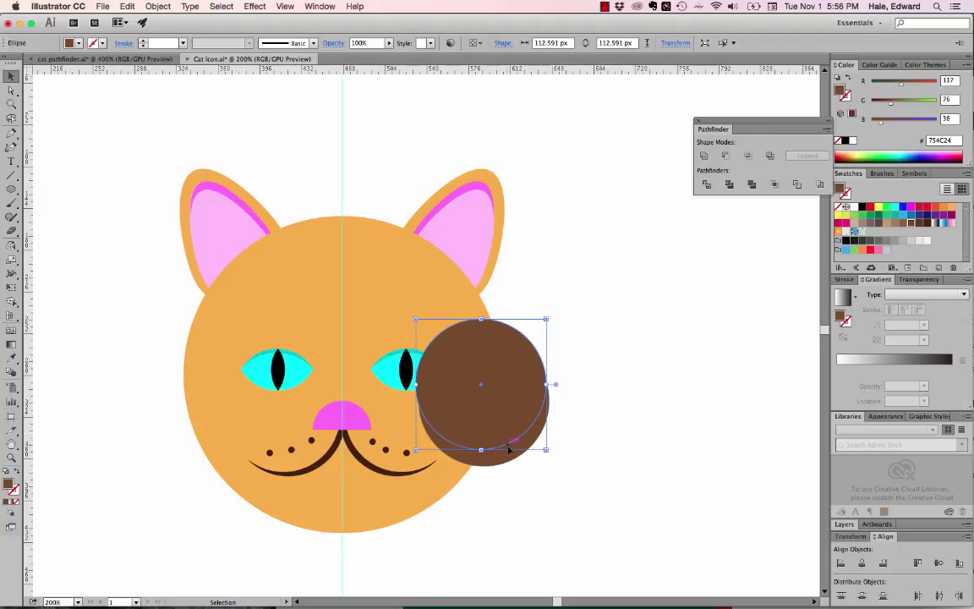
key(shift)
shift+click(504, 458)
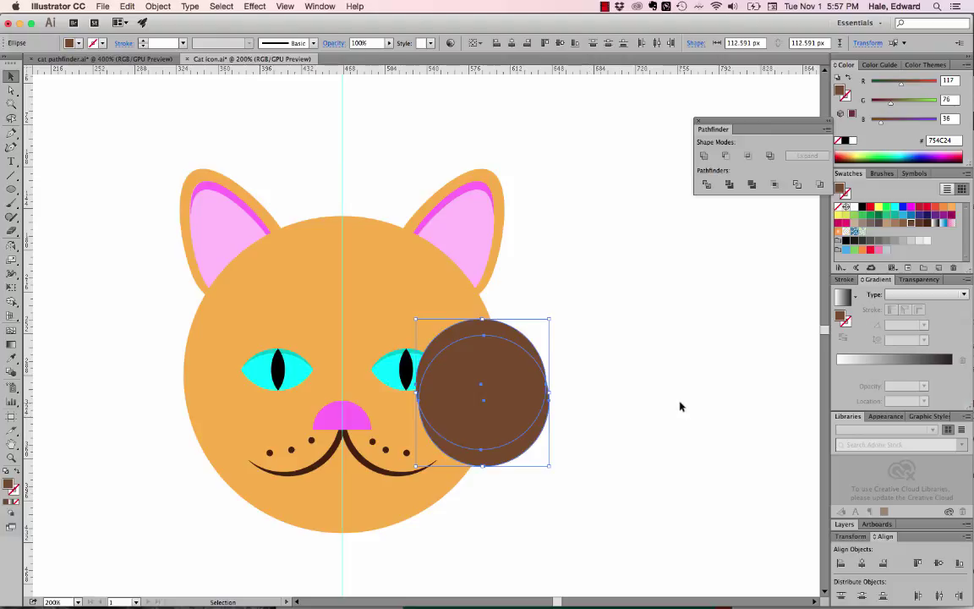
click(725, 156)
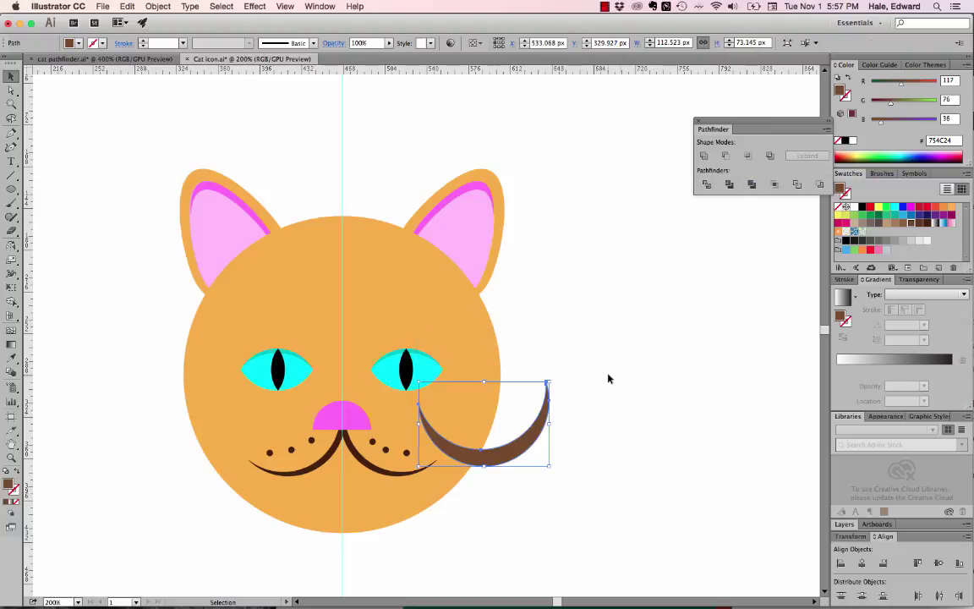
click(552, 360)
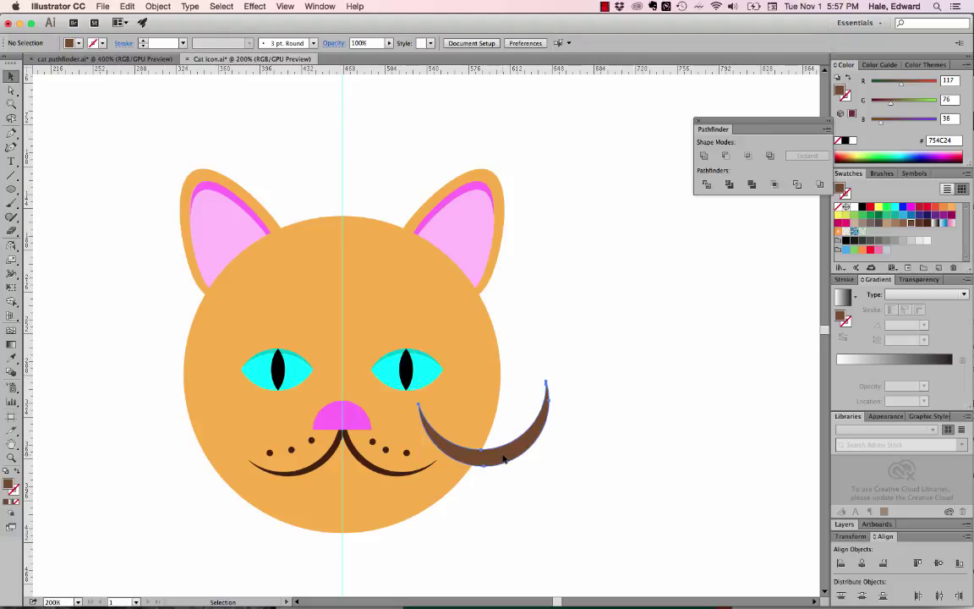
Duplicate the brown whisker crescent twice, each copy stepped up and to the right and tilted slightly counterclockwise
drag(503, 458, 530, 444)
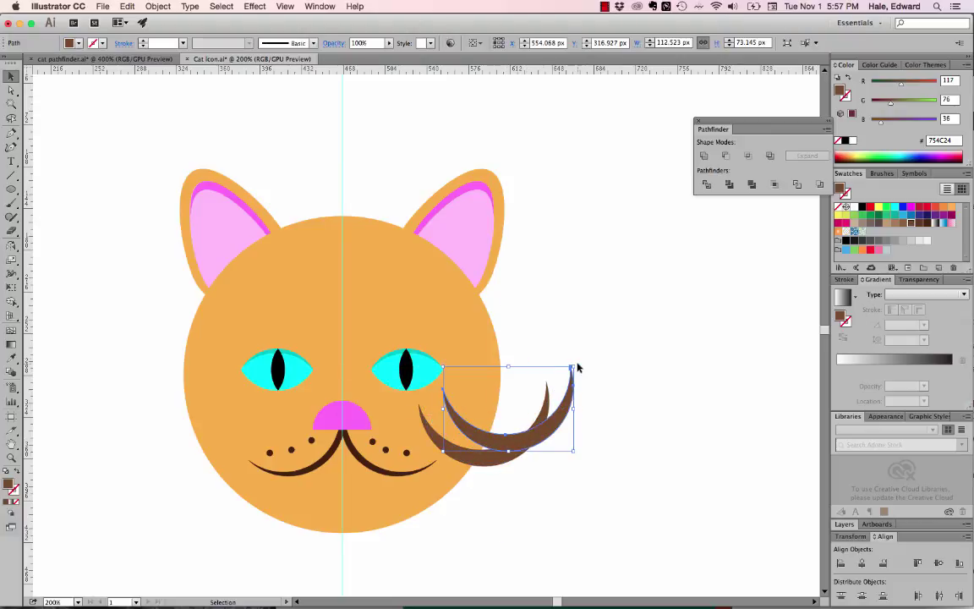
drag(575, 361, 567, 341)
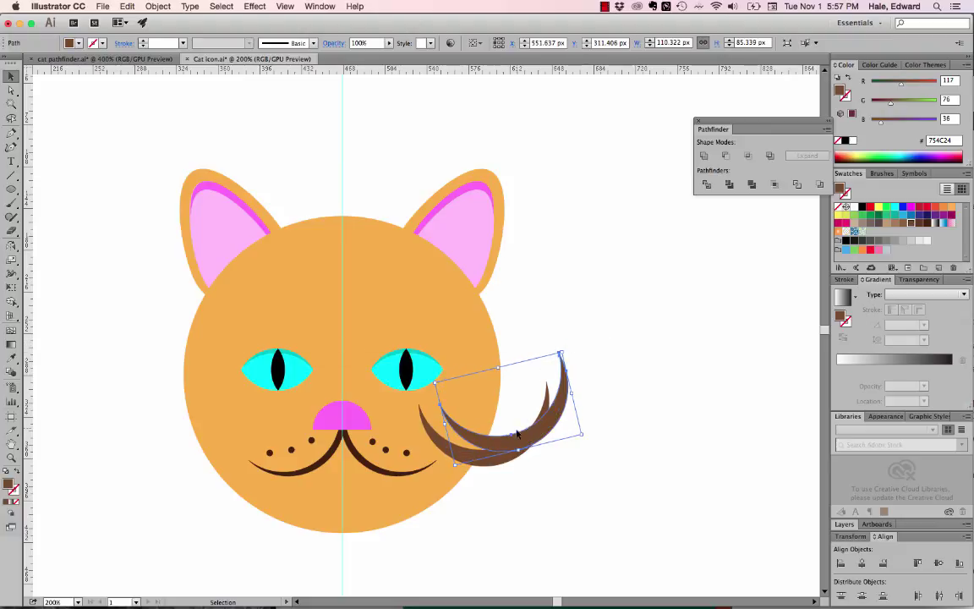
drag(517, 443, 522, 439)
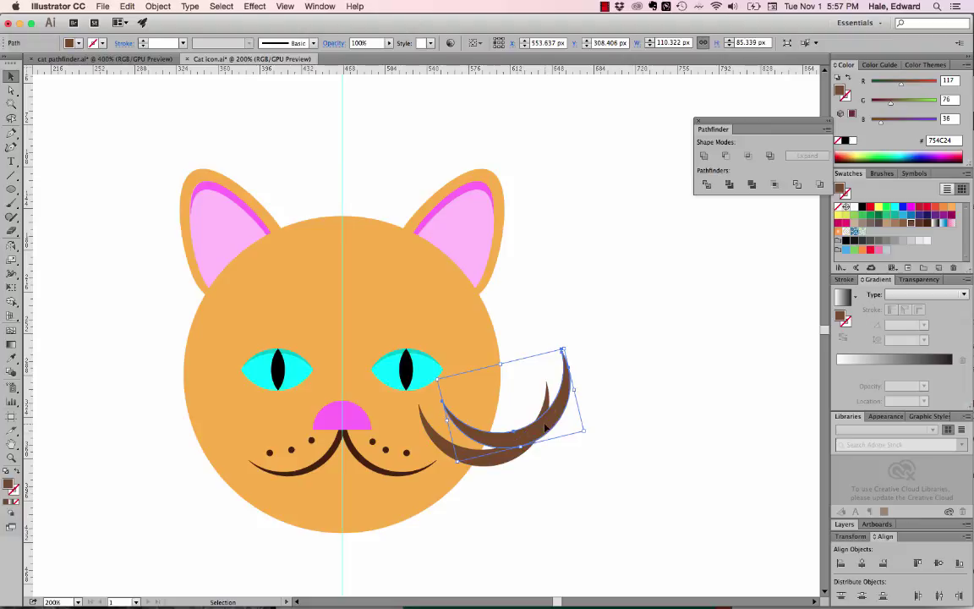
drag(545, 428, 564, 409)
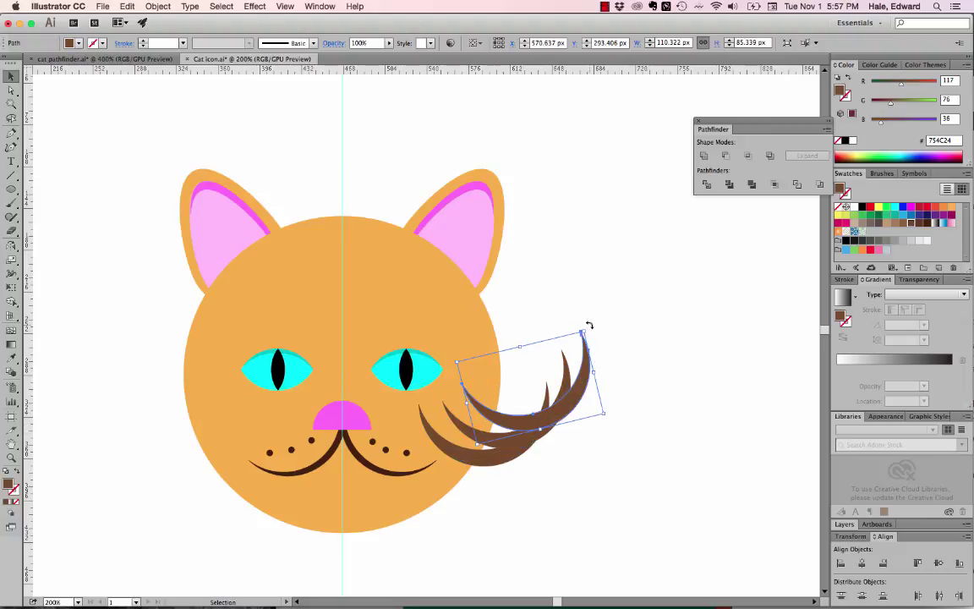
Rotate the uppermost whisker crescent further counterclockwise and reposition the three crescents so they are spaced apart at the head's right edge
drag(589, 324, 578, 310)
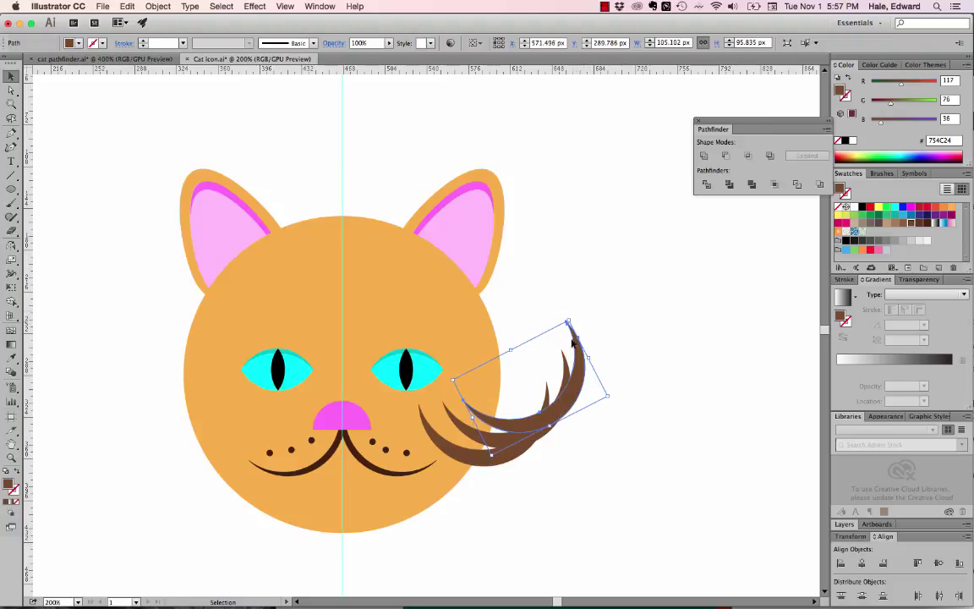
drag(562, 404, 562, 389)
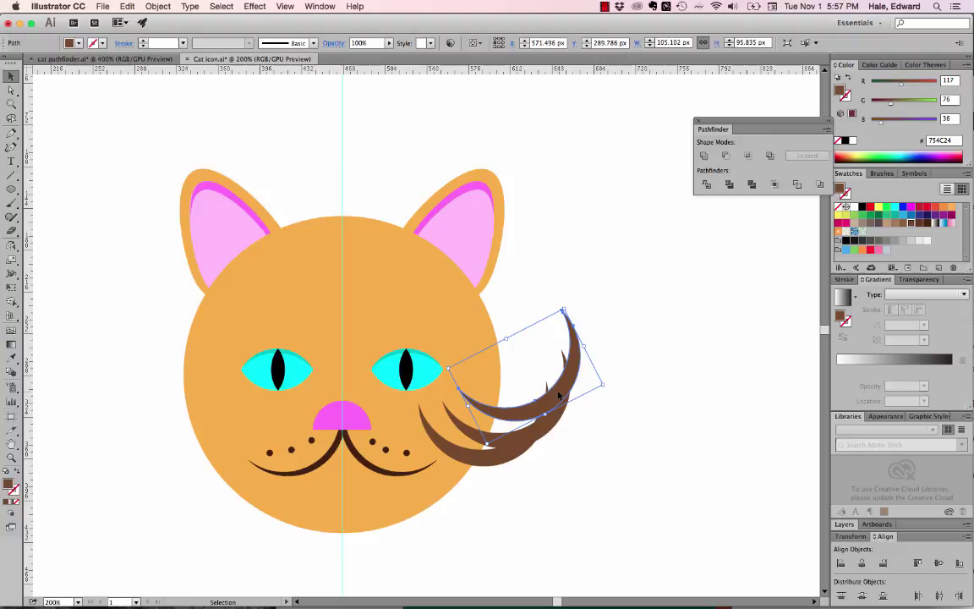
click(633, 320)
drag(521, 482, 521, 397)
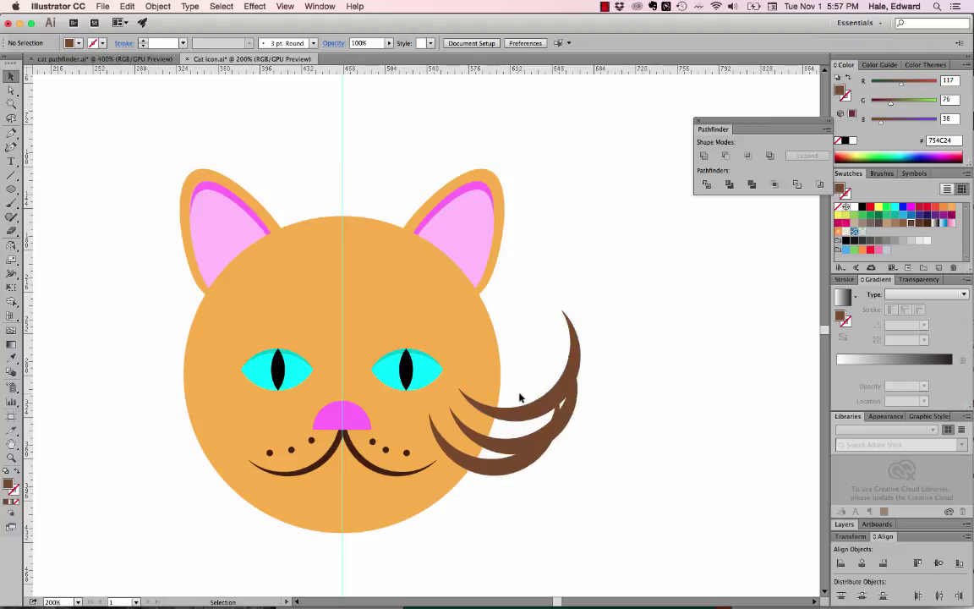
Copy the head circle and paste it in place directly behind the lowest whisker crescent
click(487, 372)
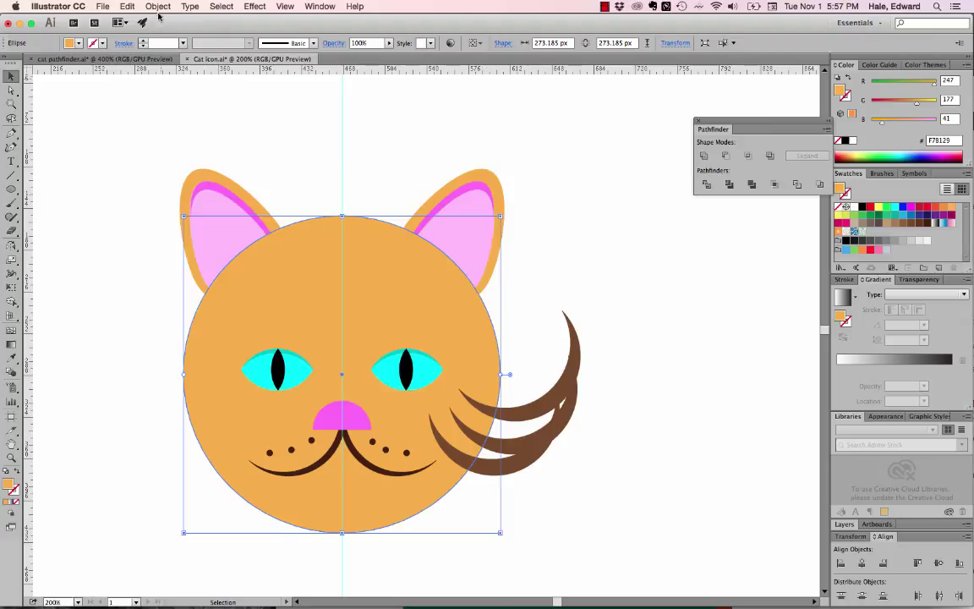
click(127, 7)
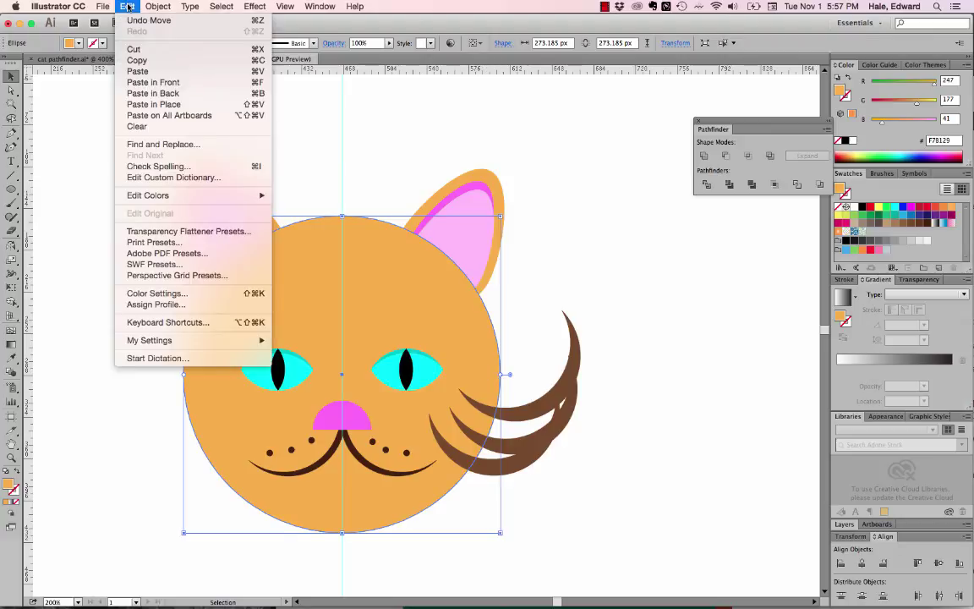
click(137, 60)
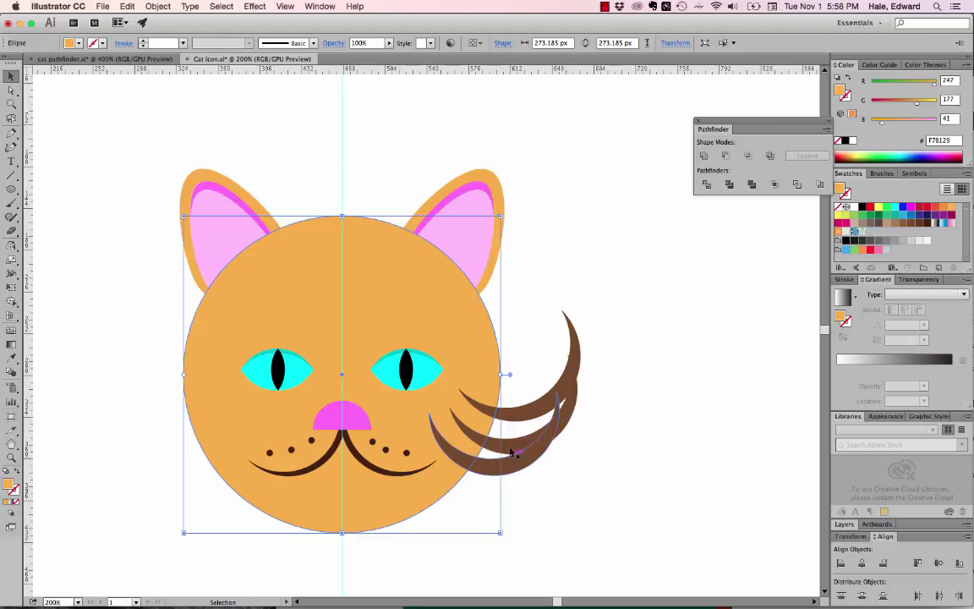
click(490, 472)
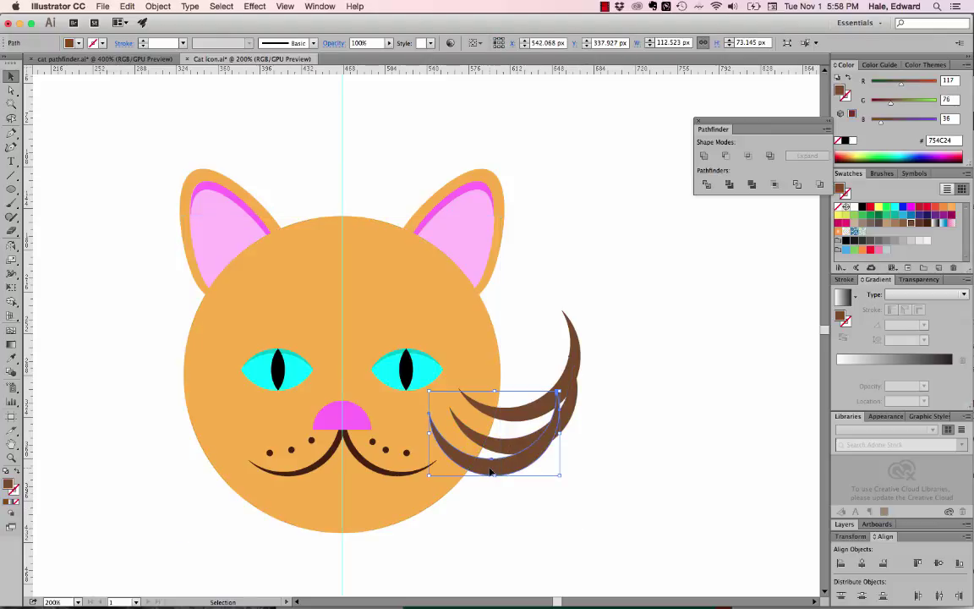
click(126, 7)
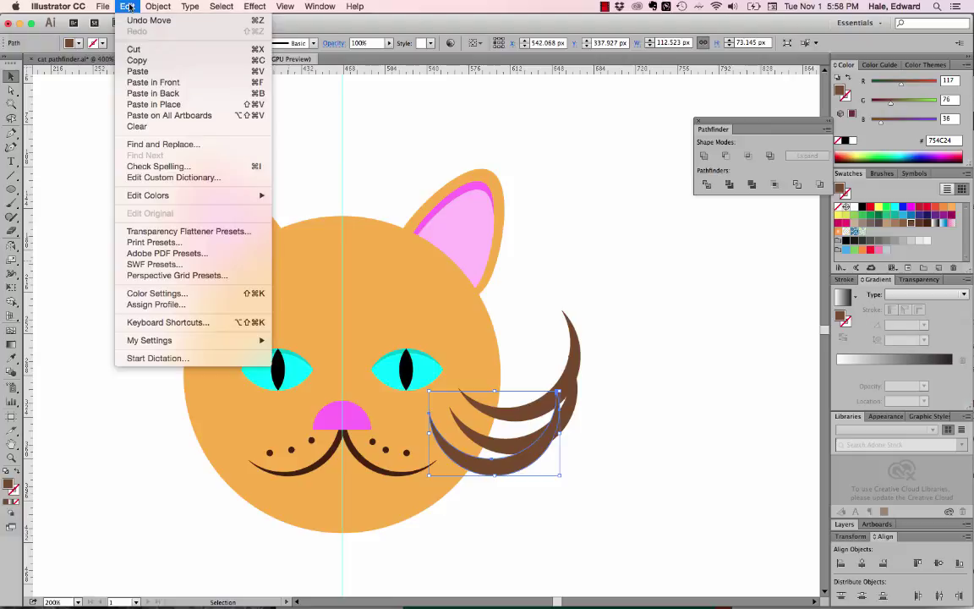
click(159, 96)
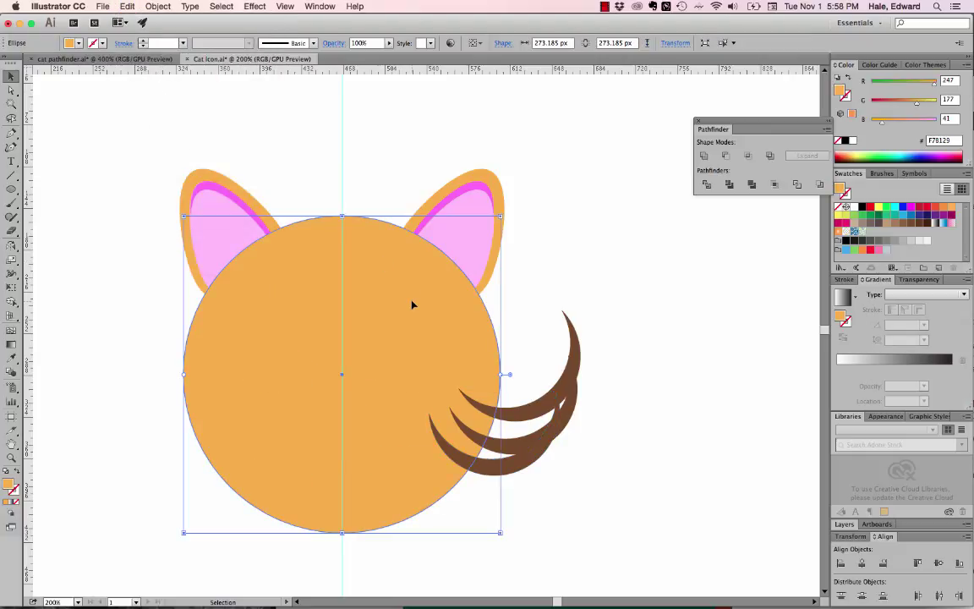
Select the pasted head circle together with the three whisker crescents and split them with Divide
shift+click(512, 468)
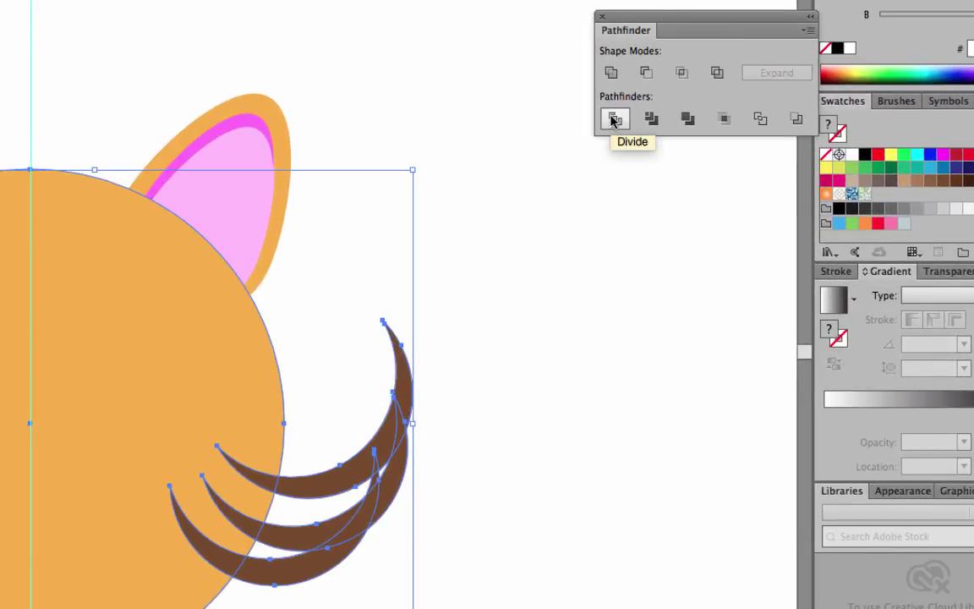
click(613, 120)
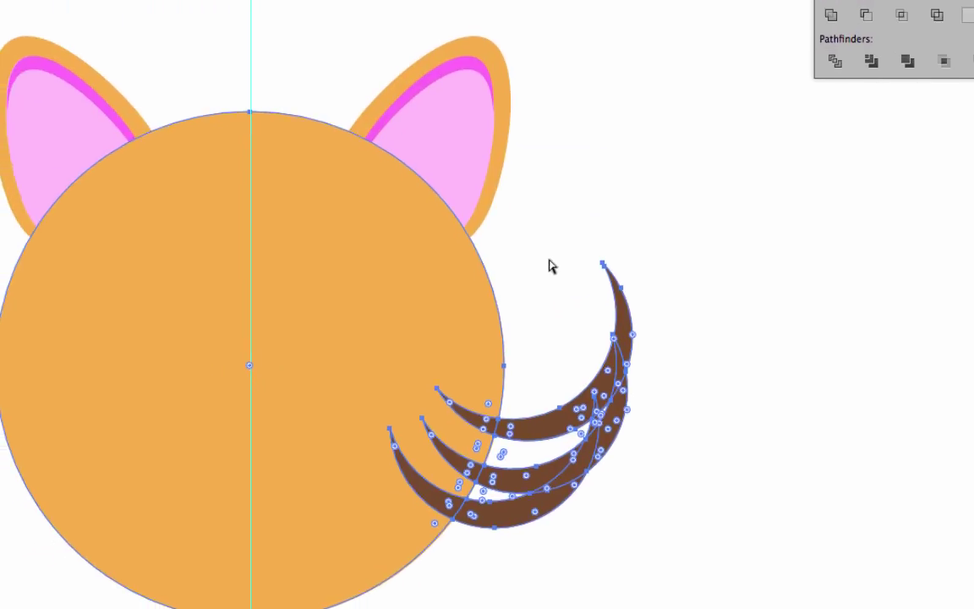
click(549, 269)
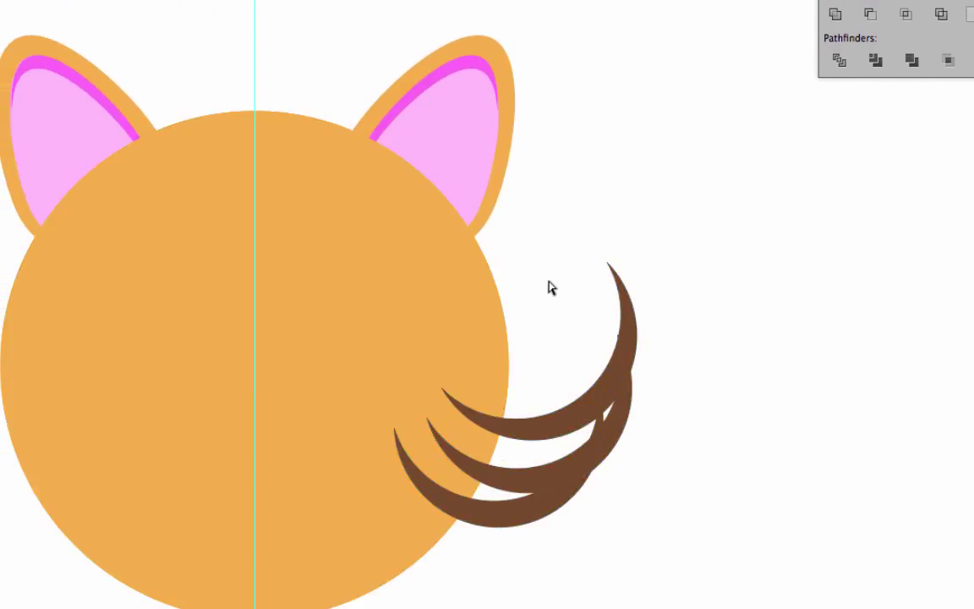
Remove the divided head copy that covers the face, keeping the original head circle
click(443, 314)
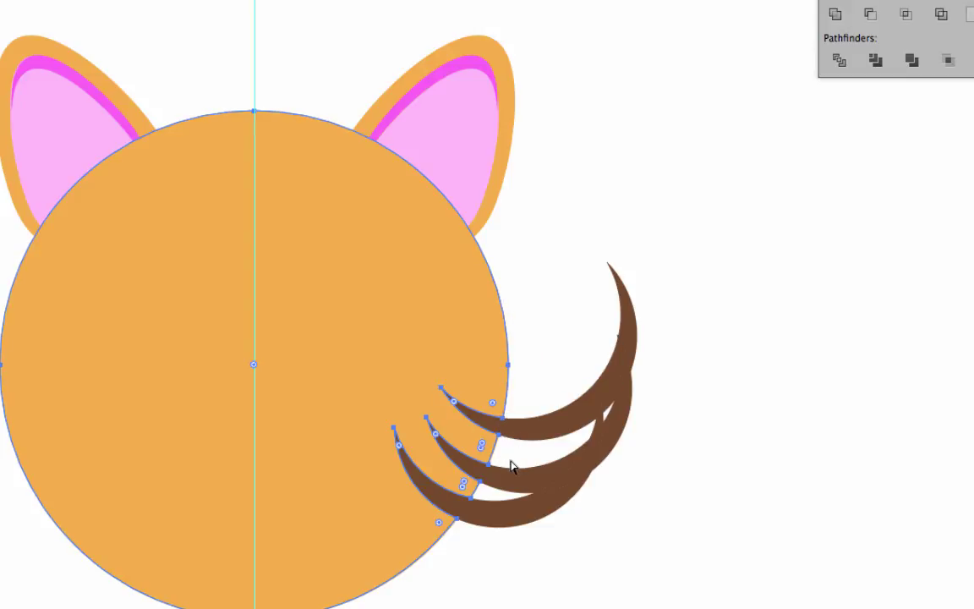
key(super+shift+bracketleft)
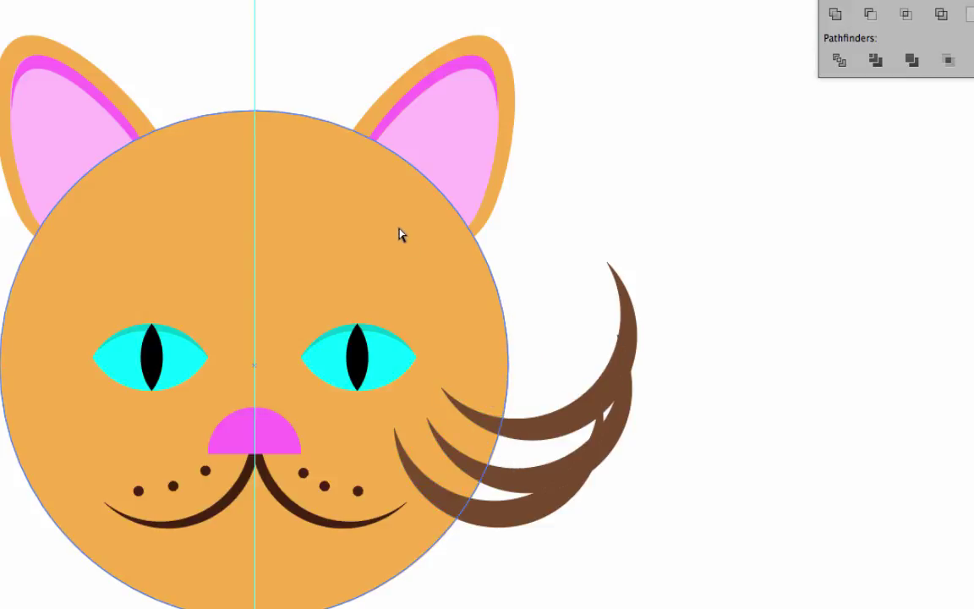
click(506, 245)
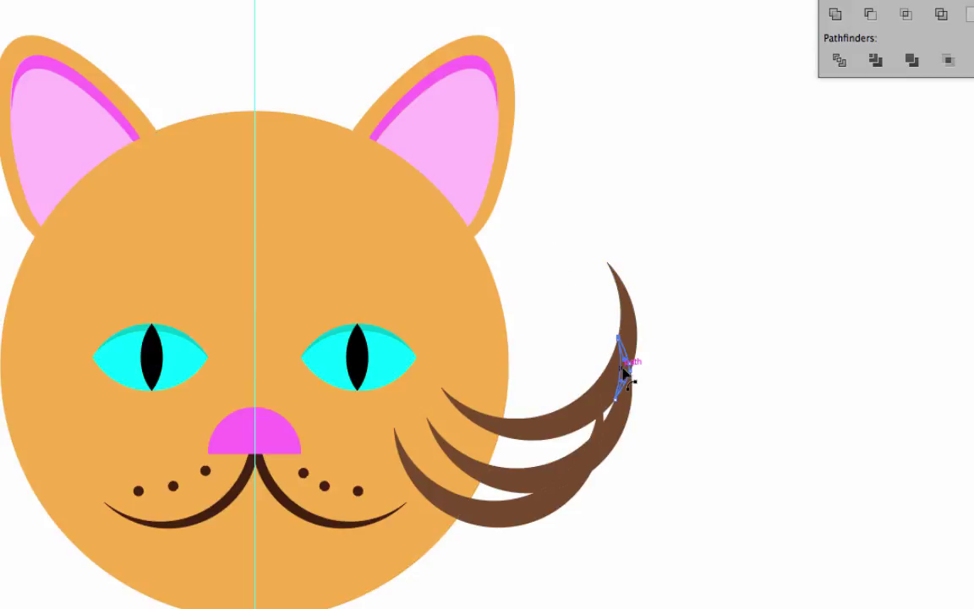
Delete all divided crescent pieces that extend beyond the head's right edge
click(630, 404)
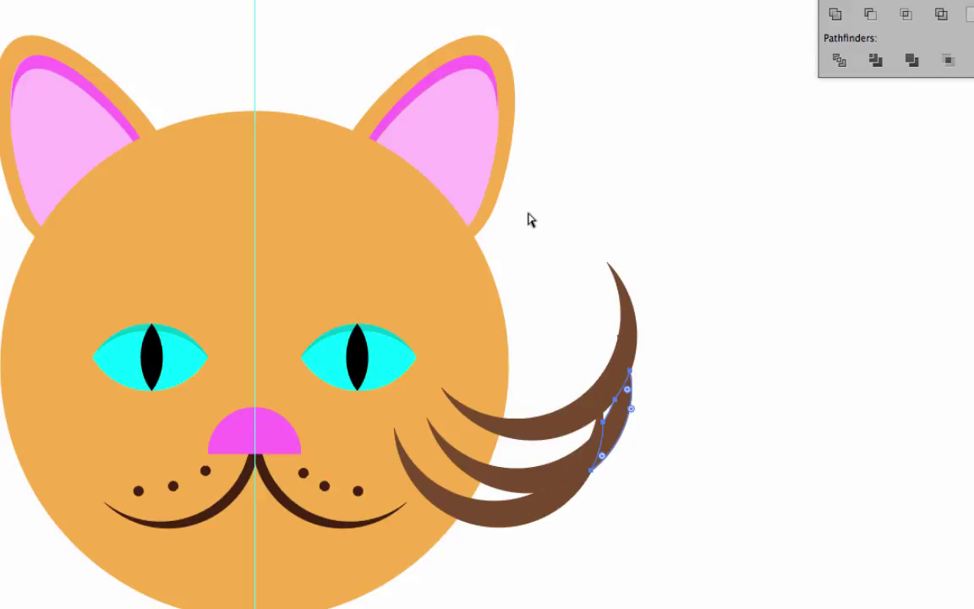
drag(526, 218, 698, 604)
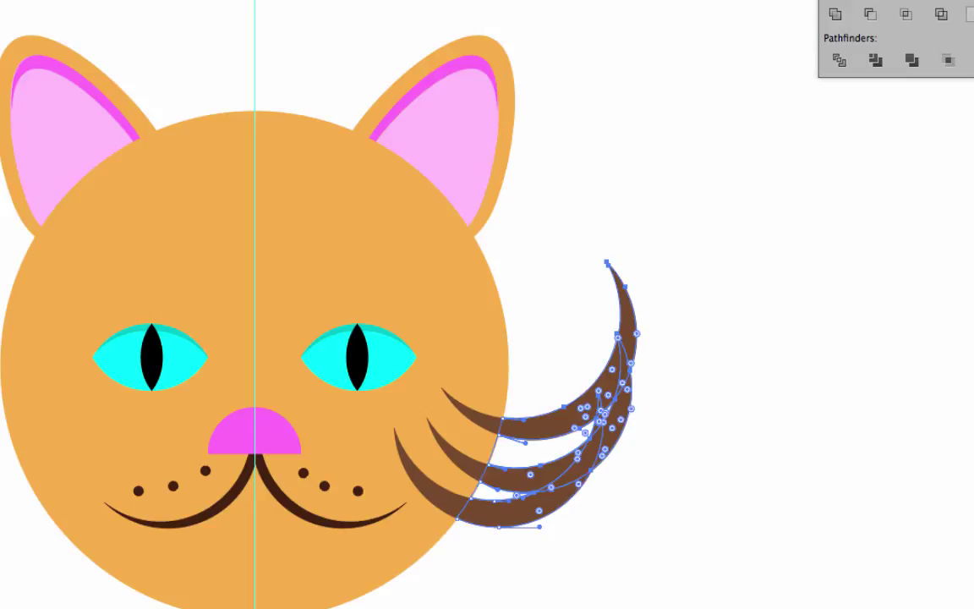
key(ctrl+7)
key(ctrl+shift+a)
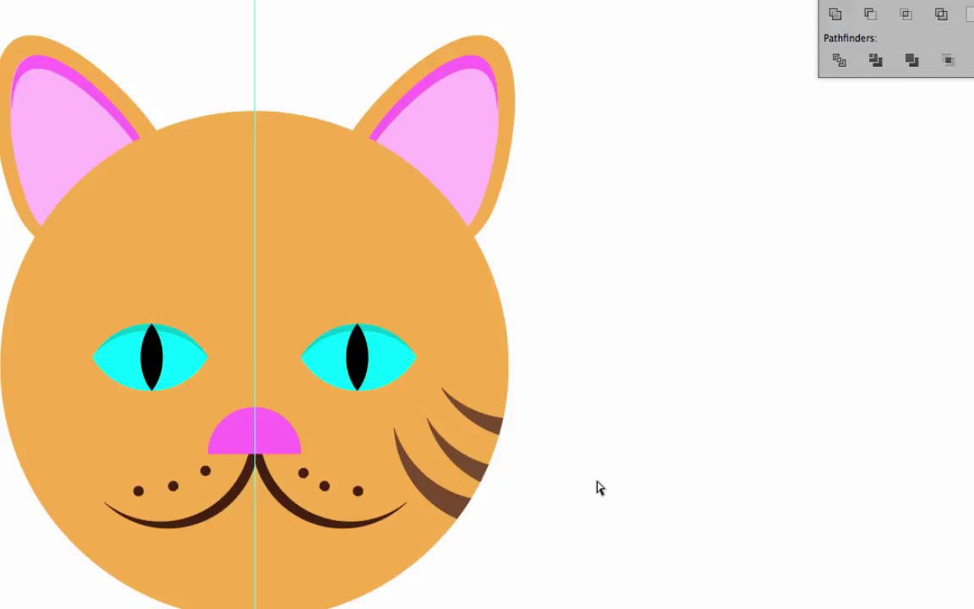
drag(395, 189, 389, 164)
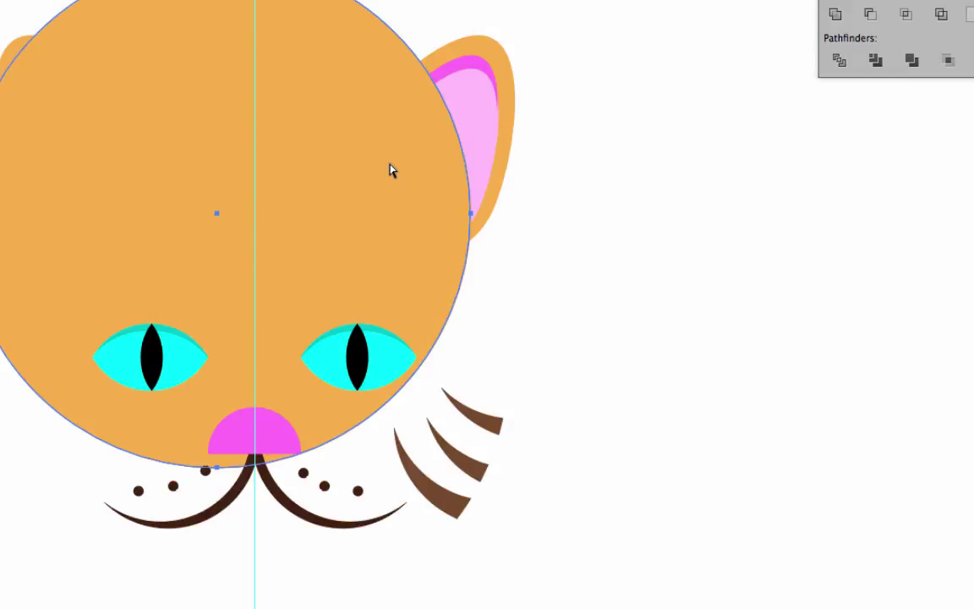
key(super+z)
key(super+z)
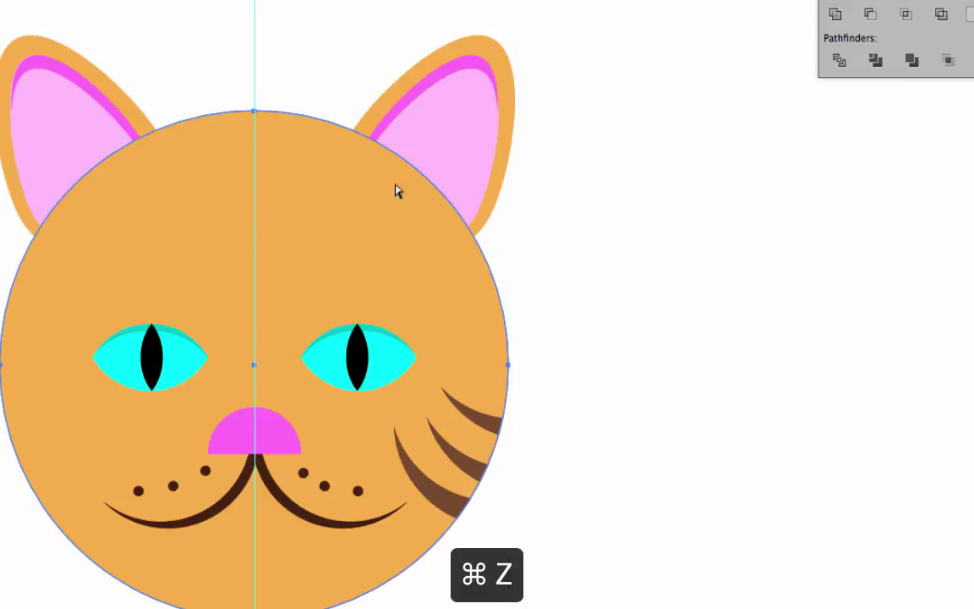
Group the three trimmed brown stripes on the right cheek
click(441, 505)
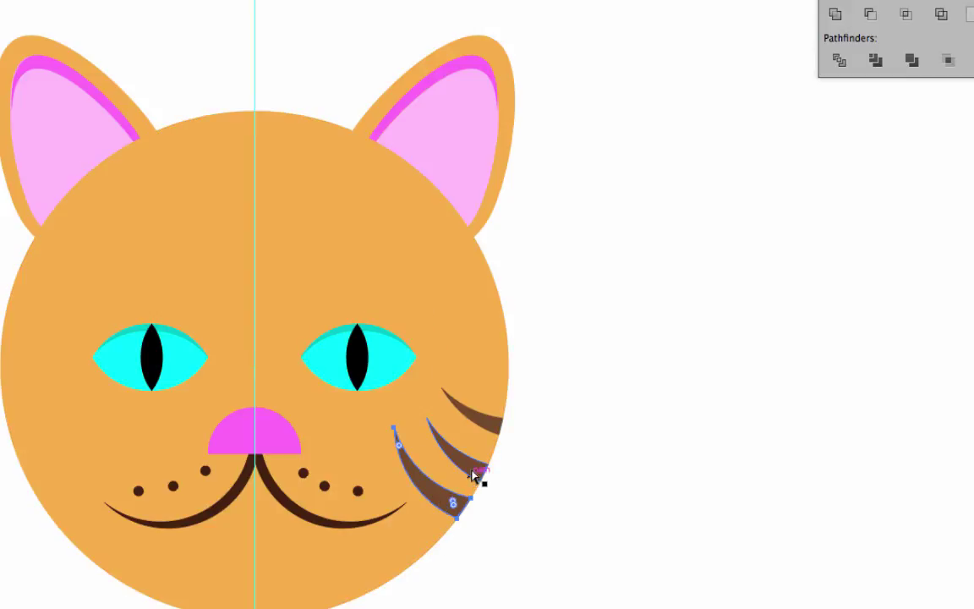
shift+click(473, 476)
shift+click(490, 426)
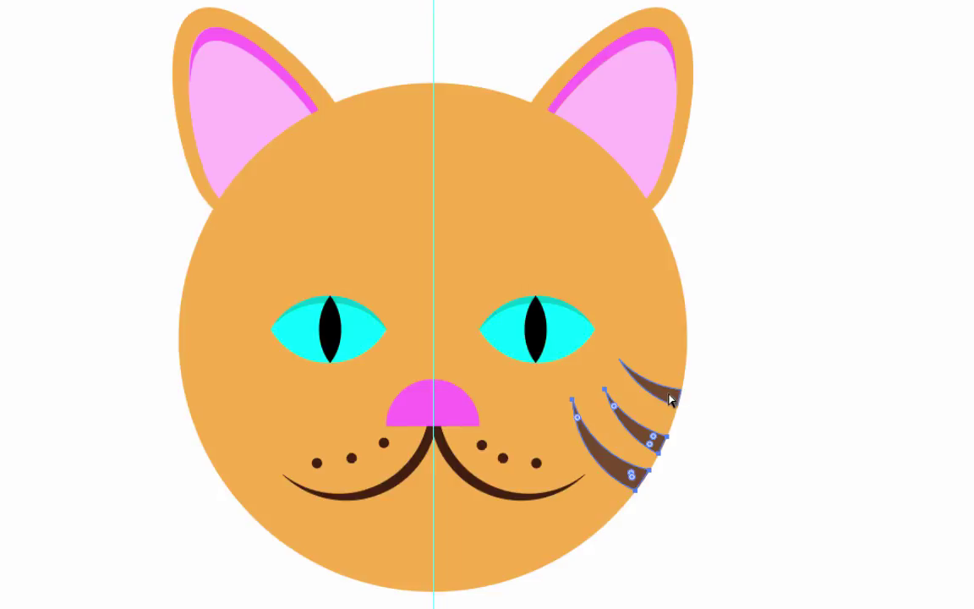
shift+click(670, 398)
key(ctrl+g)
Reflect a copy of the cheek stripe group across the vertical centre guide onto the left cheek, and save the document
alt+click(433, 560)
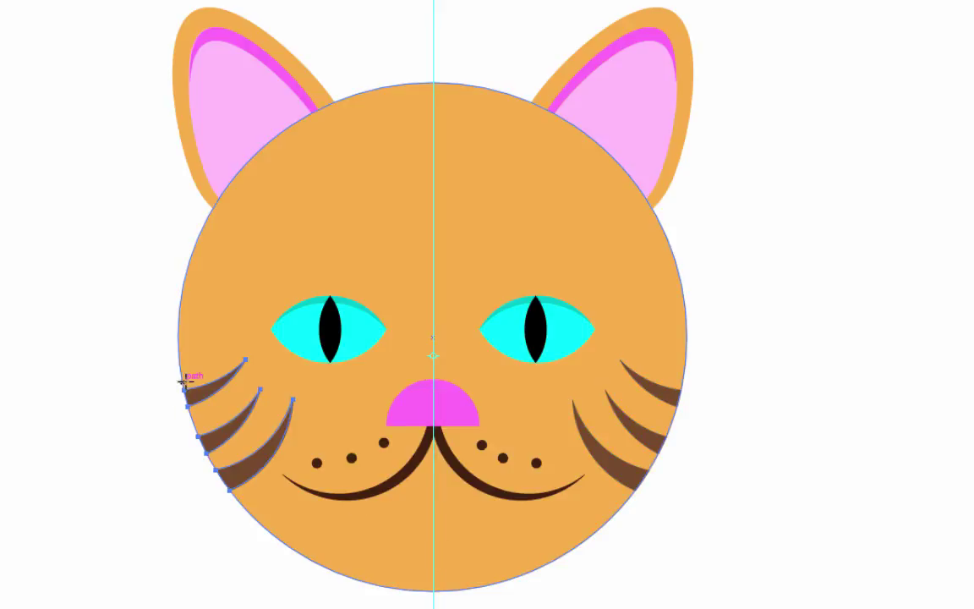
key(super+s)
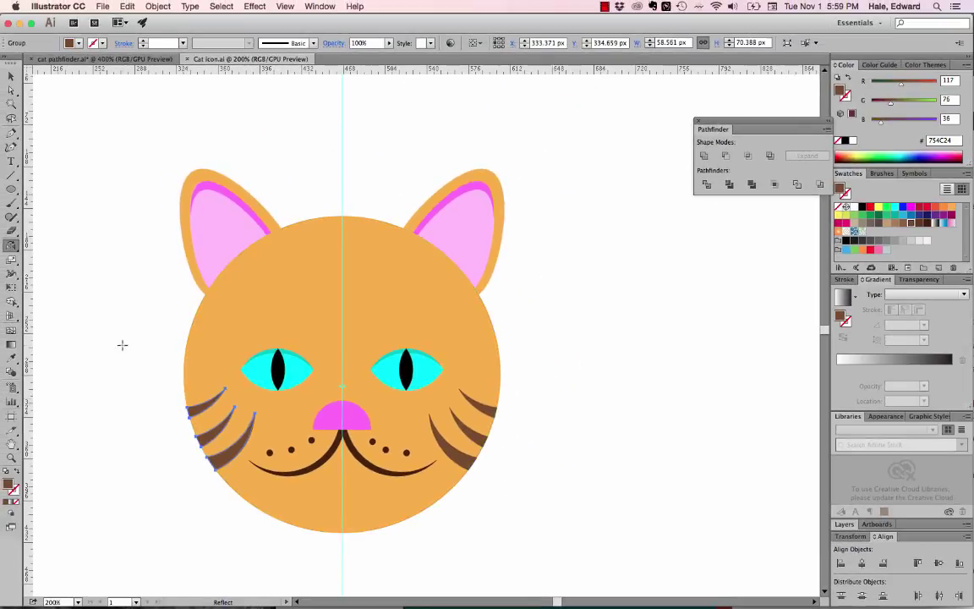
Draw a brown ellipse about 88 by 161 px over the left side of the forehead and left ear
key(l)
drag(202, 148, 312, 339)
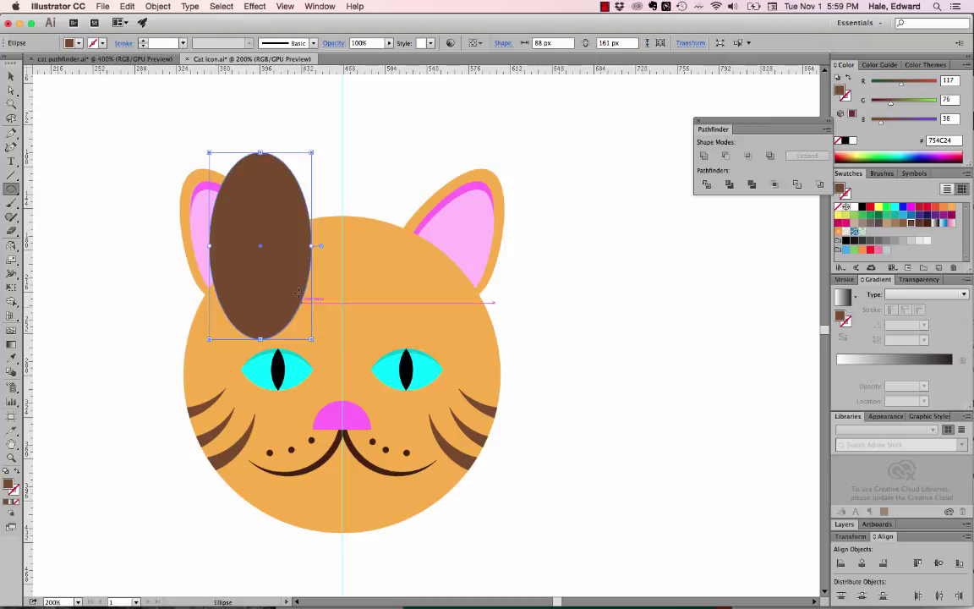
key(v)
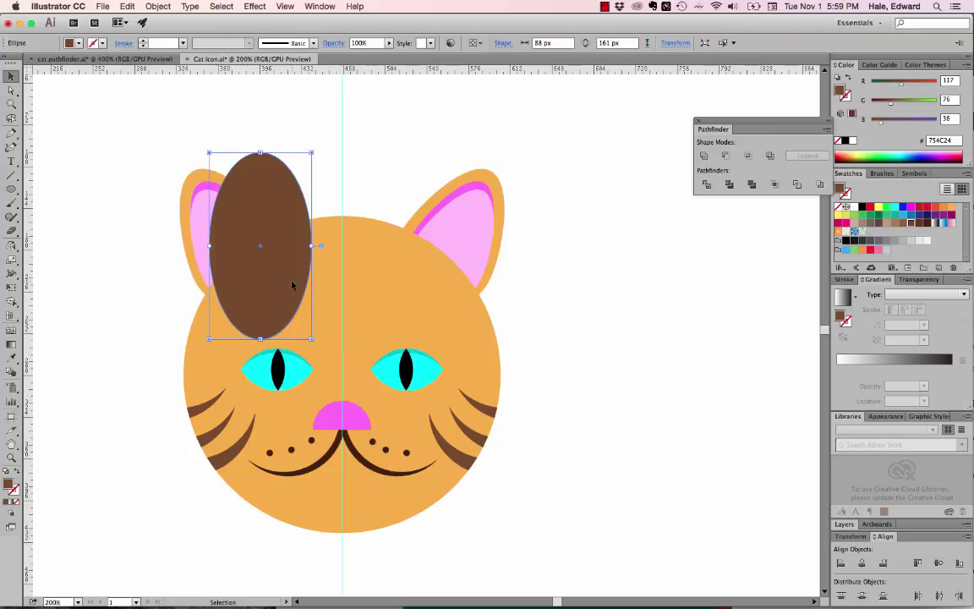
Duplicate the brown ellipse slightly lower and to the left, and subtract the copy with Minus Front to form a tall crescent
drag(291, 285, 283, 291)
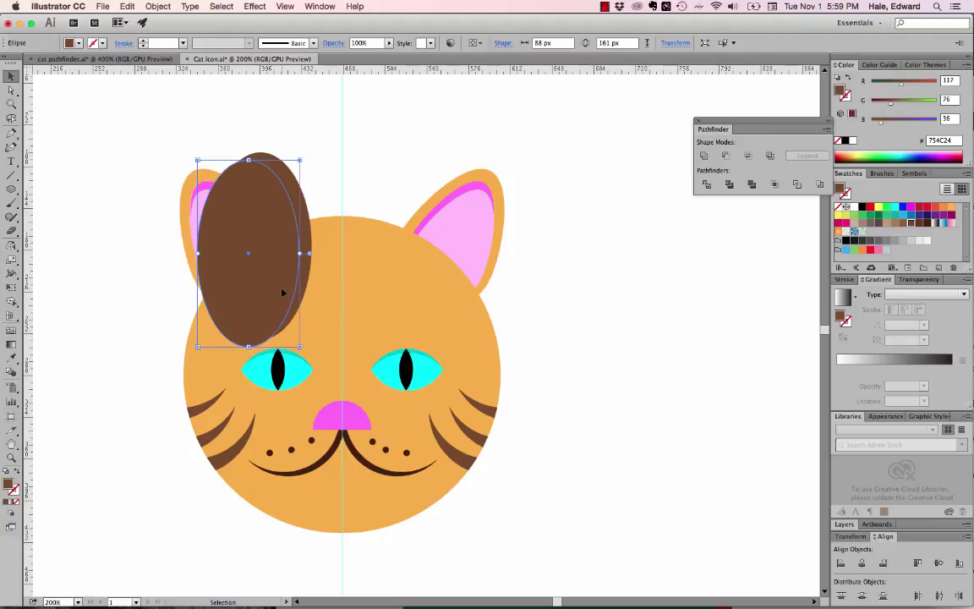
shift+click(291, 187)
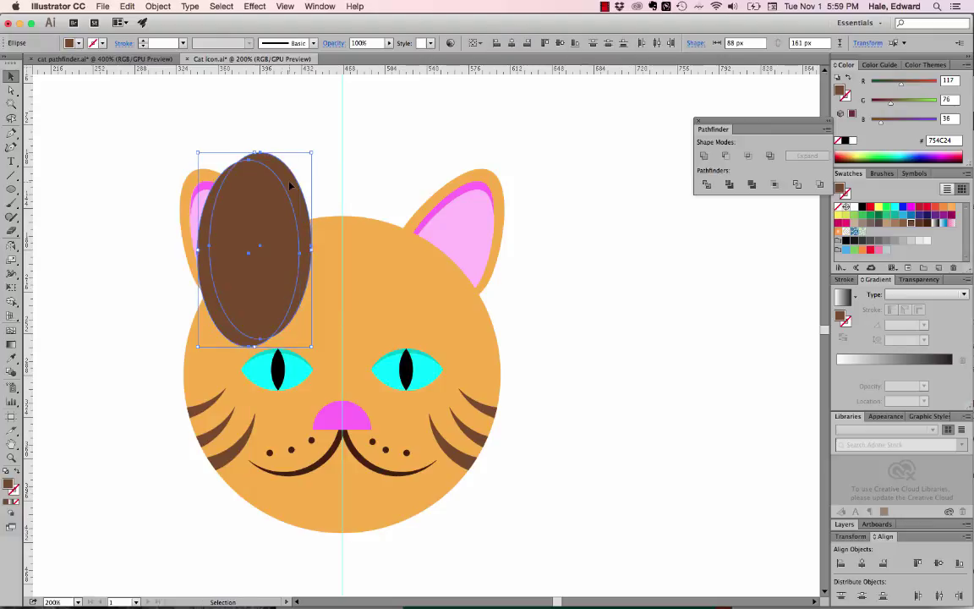
click(724, 155)
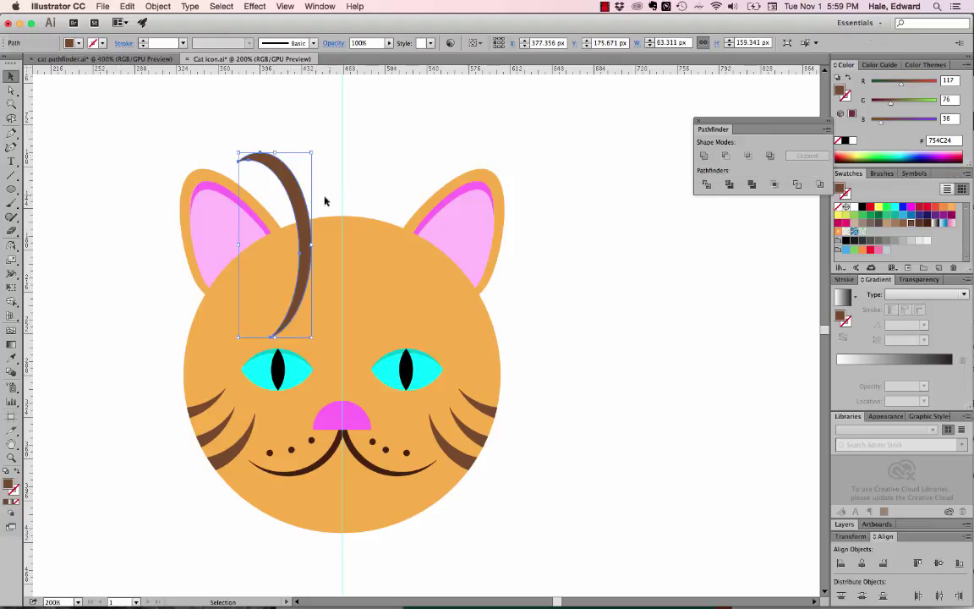
Move the forehead crescent up 6 px and reflect a copy of it across the vertical centre guide
drag(300, 215, 300, 210)
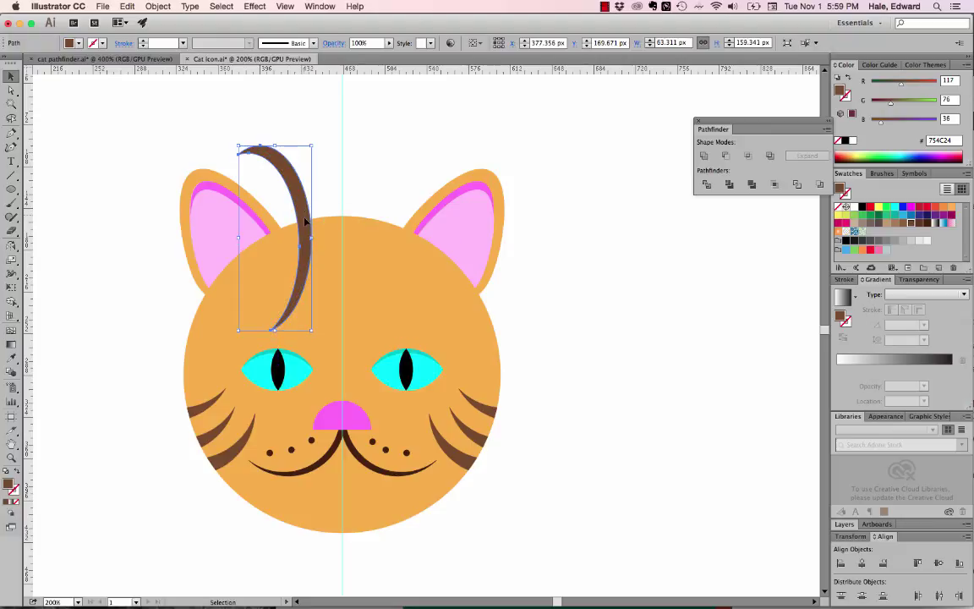
key(o)
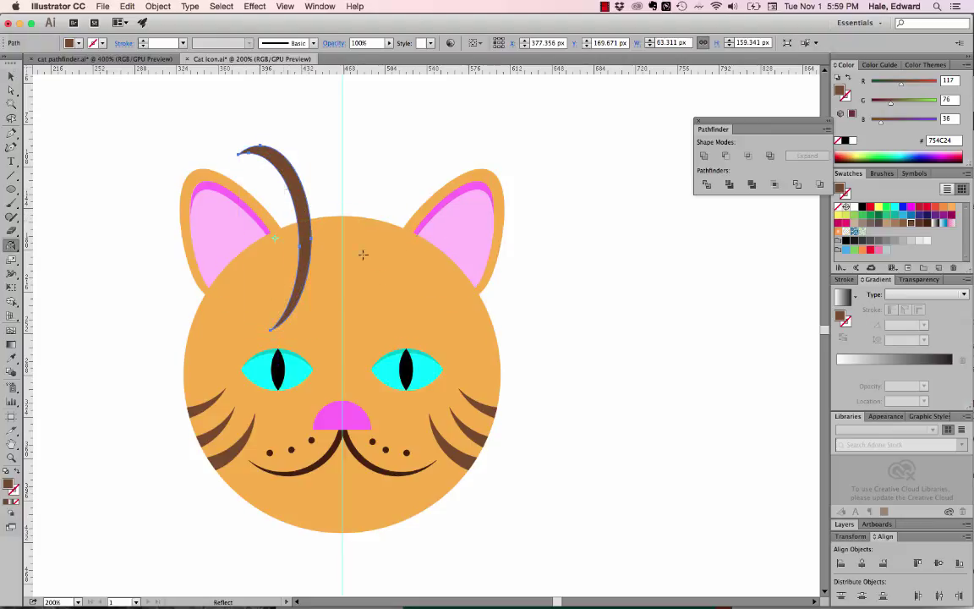
click(343, 184)
drag(343, 185, 342, 189)
Duplicate the left forehead crescent up toward the centre guide and rotate the copy slightly counterclockwise beside the original
key(v)
drag(304, 266, 330, 206)
drag(256, 100, 225, 124)
mouse_move(304, 169)
mouse_down()
mouse_move(320, 162)
mouse_move(292, 154)
mouse_up()
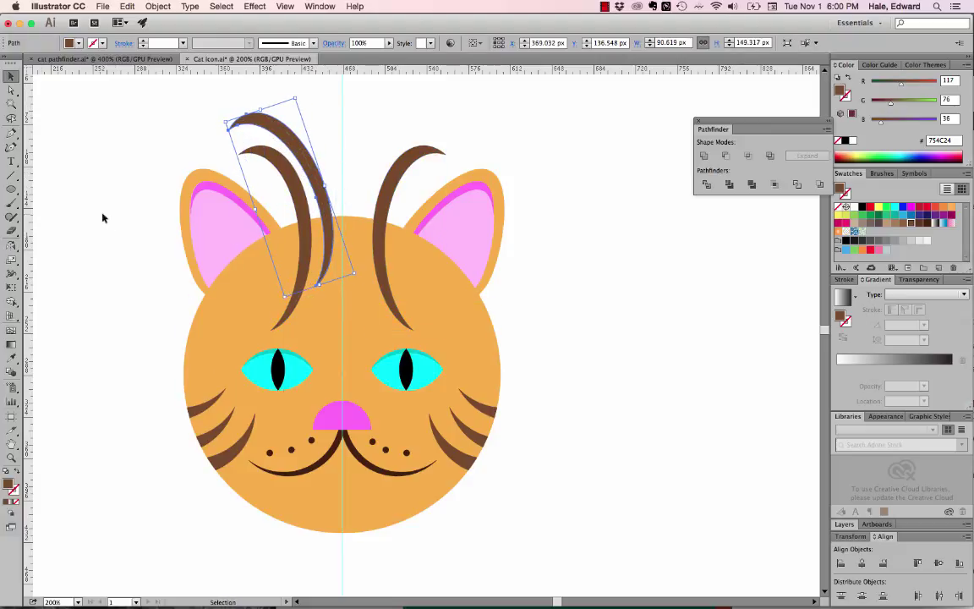
Reflect a copy of the inner forehead crescent across the vertical centre guide
key(o)
drag(343, 299, 344, 135)
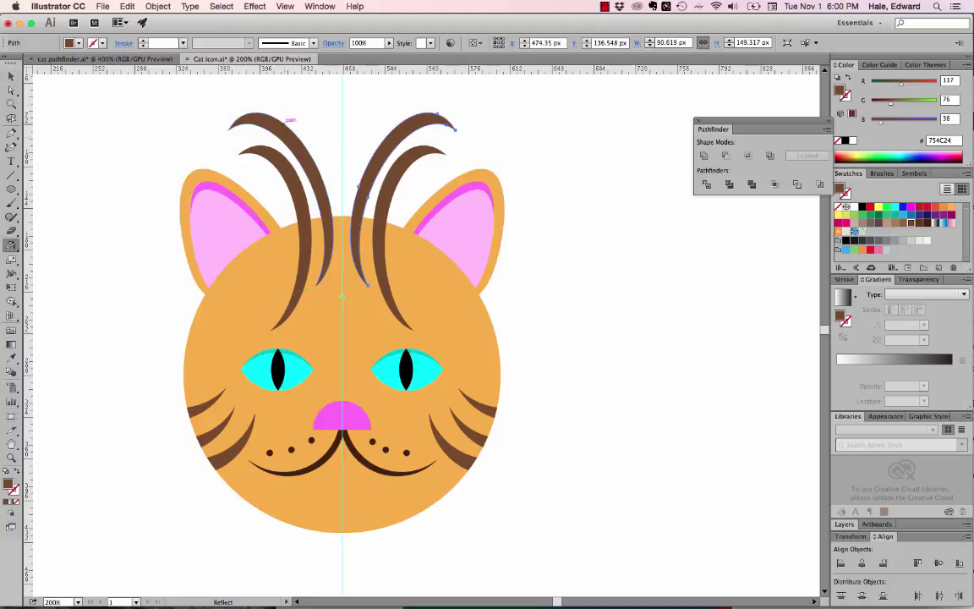
key(v)
Copy the head circle and paste it in place behind the four forehead crescents
click(451, 324)
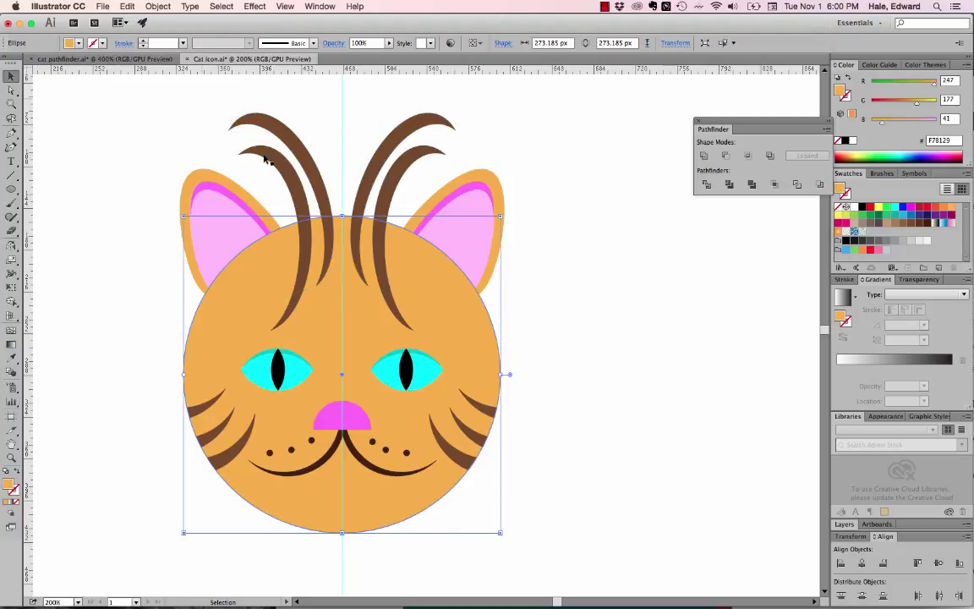
click(127, 6)
click(139, 82)
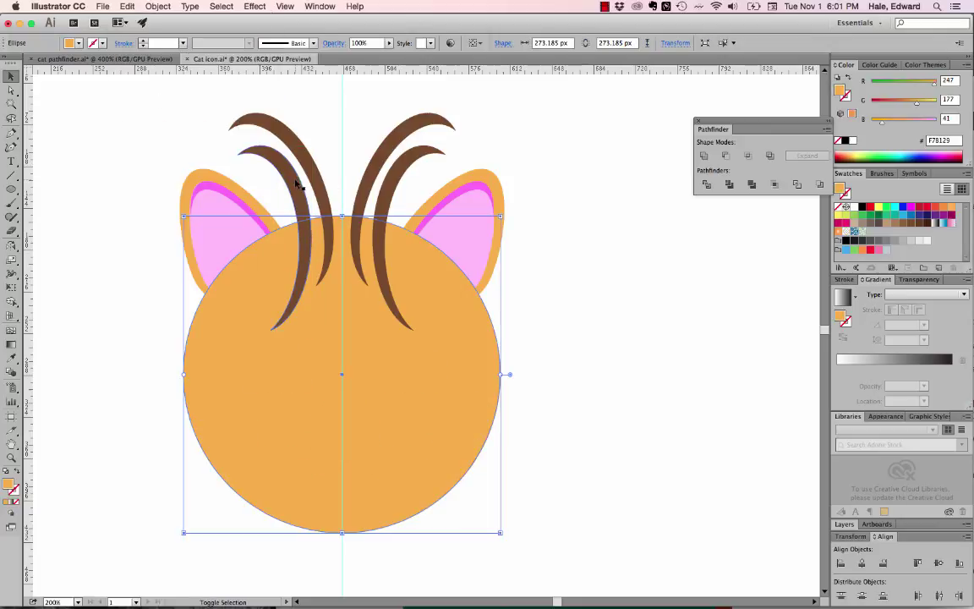
Divide the four forehead crescents with the pasted head circle using Pathfinder Divide and delete the surplus circle piece
shift+click(271, 166)
shift+click(362, 176)
click(706, 184)
key(a)
click(453, 354)
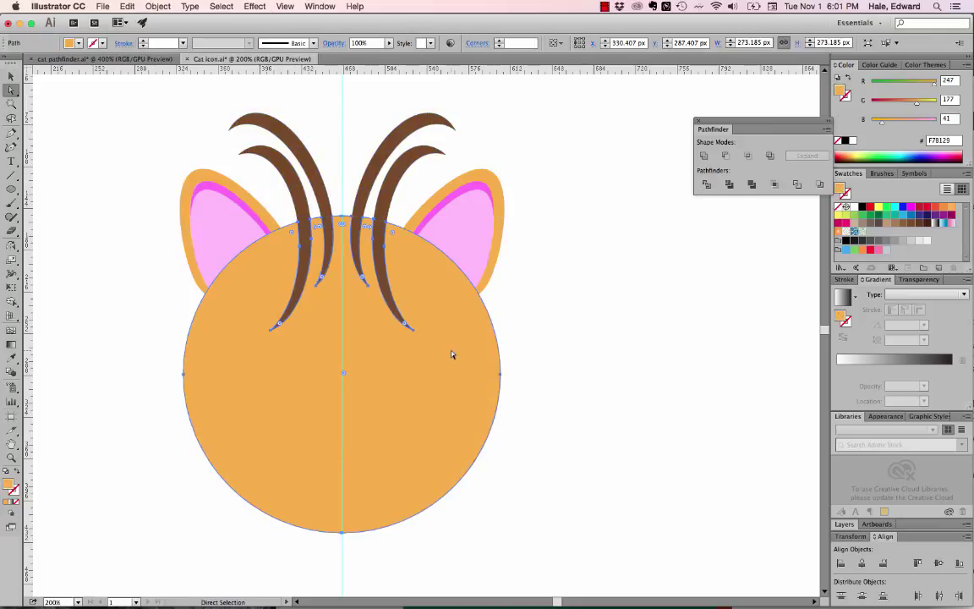
key(Delete)
Delete the parts of the forehead stripes that stick out above the head
drag(260, 102, 401, 192)
key(Delete)
key(v)
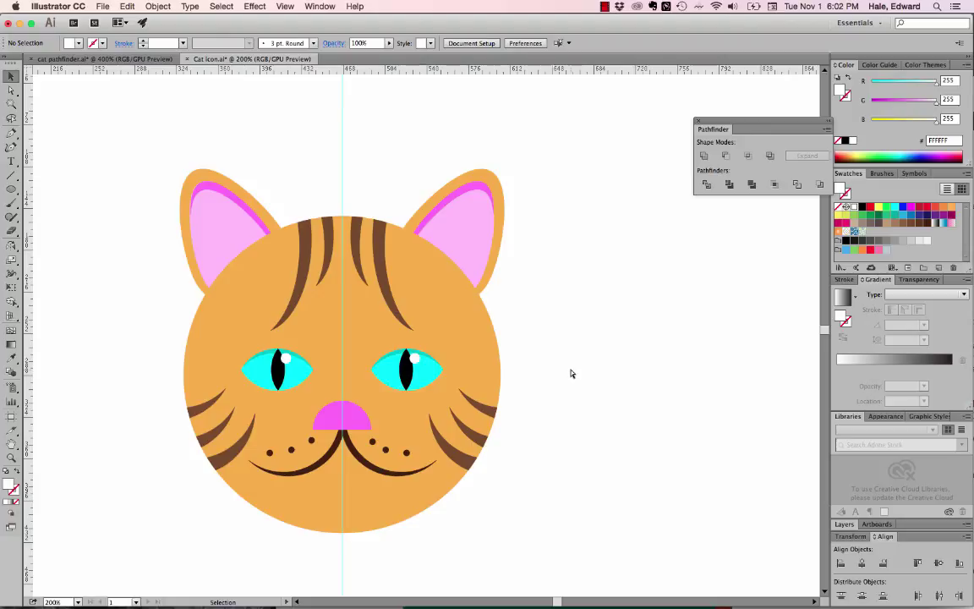
Compare with the reference cat in cat pathfinder.ai and draw a 304 px tall vertical black line along the head's centre guide
key(super+grave)
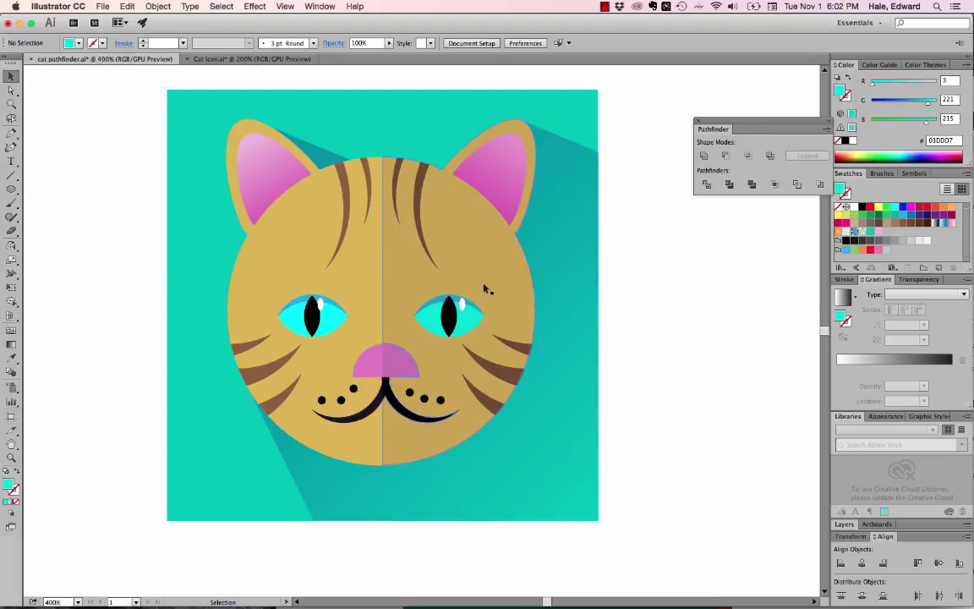
key(super+grave)
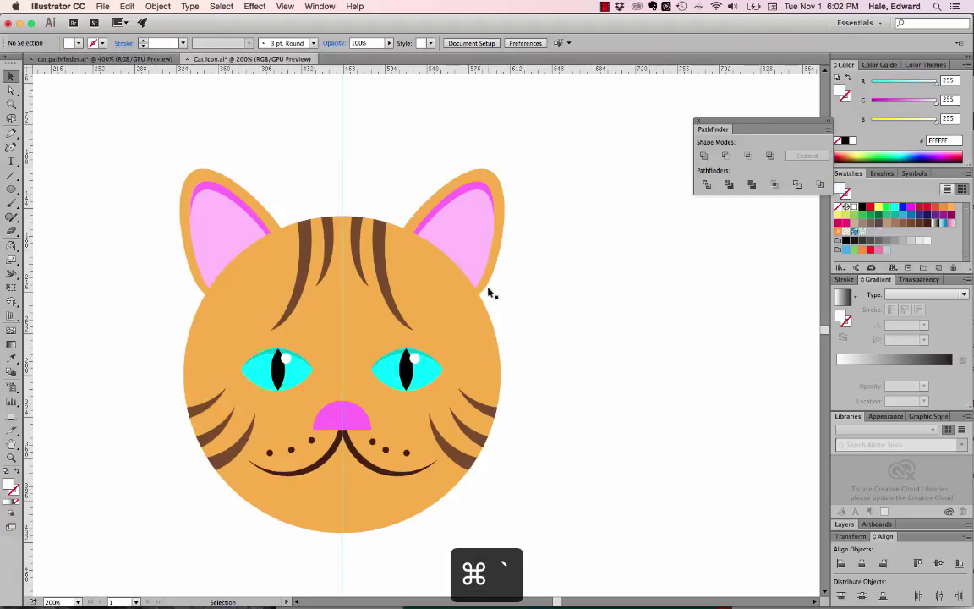
click(13, 173)
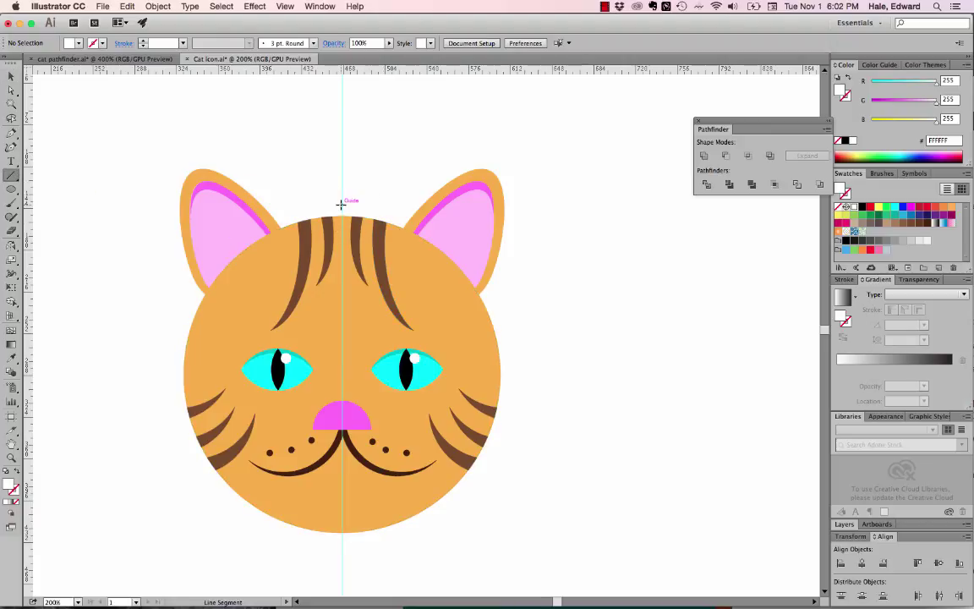
drag(340, 204, 345, 556)
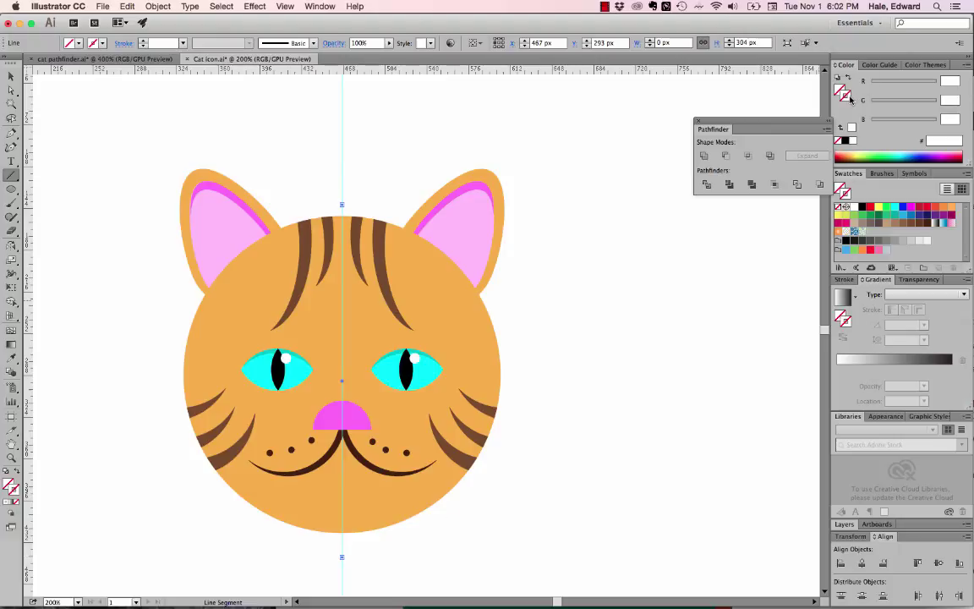
click(844, 141)
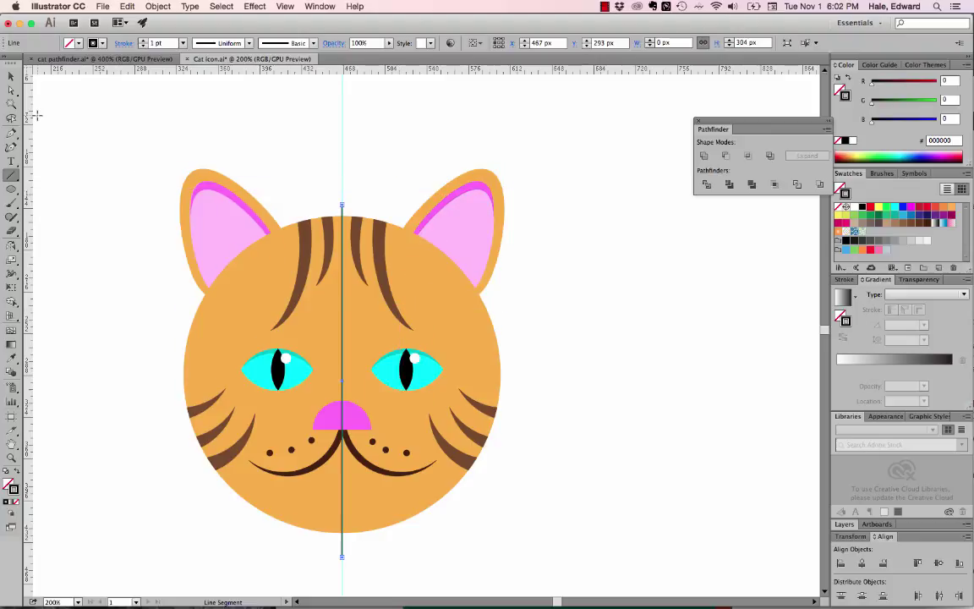
click(11, 75)
shift+click(351, 355)
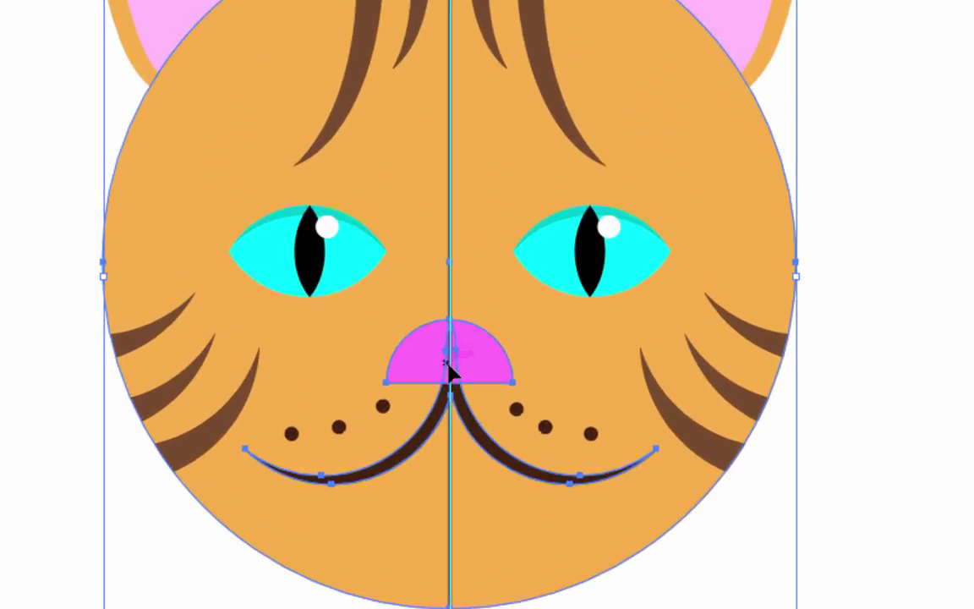
click(934, 365)
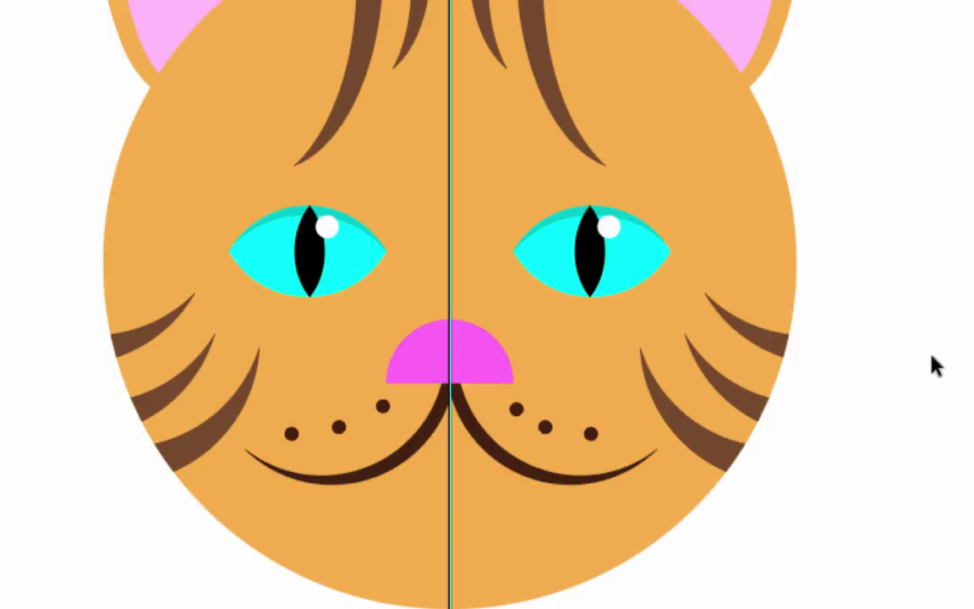
Combine the pink nose and the mouth curves with Pathfinder Merge, removing the mouth parts hidden behind the nose
click(493, 354)
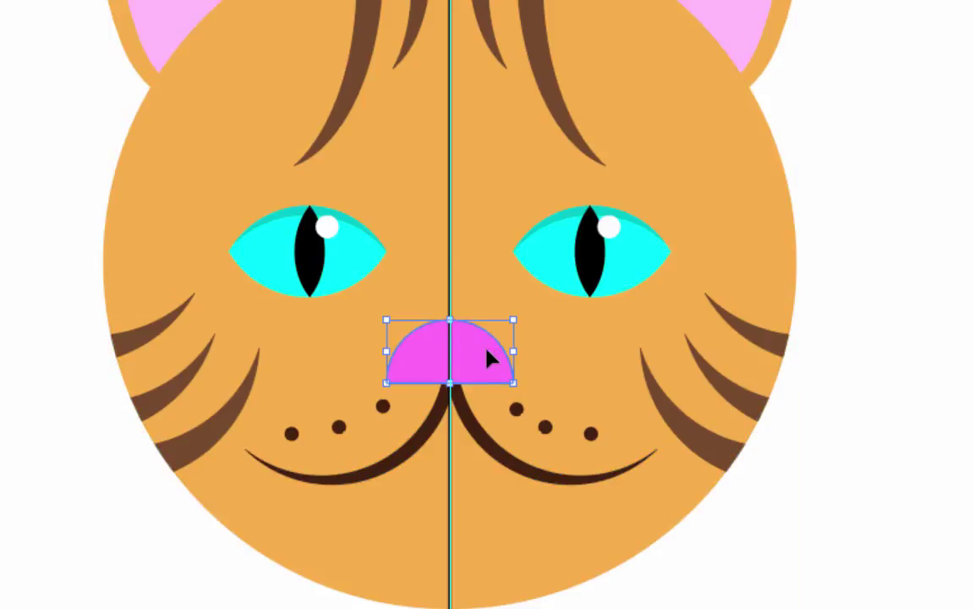
shift+click(472, 419)
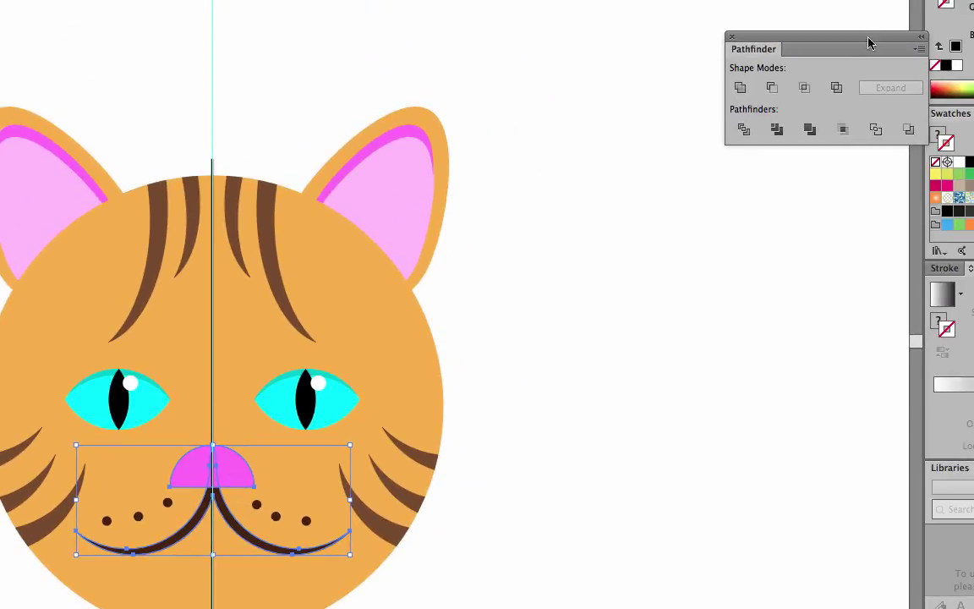
drag(866, 43, 611, 385)
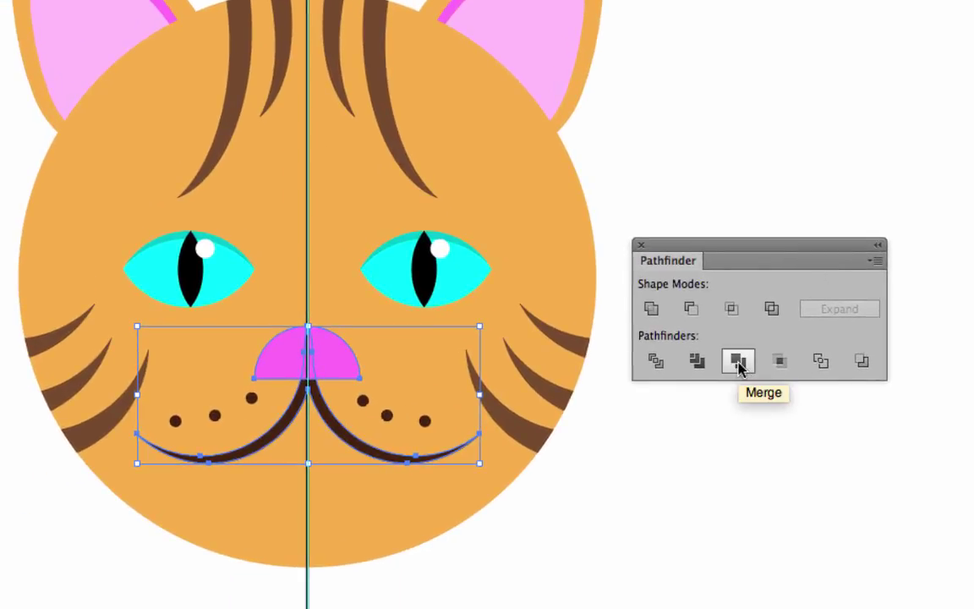
click(738, 362)
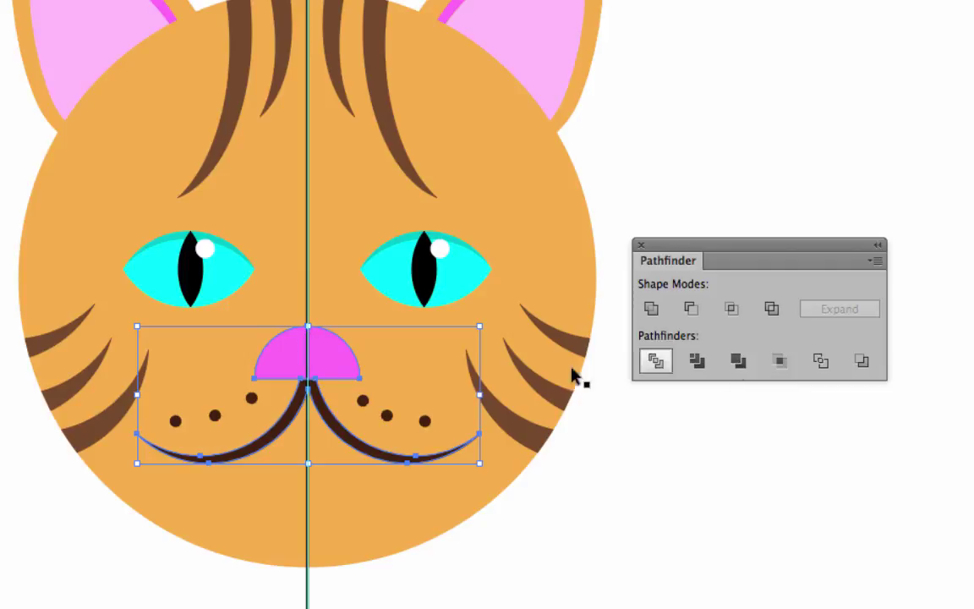
Test the merged nose by moving it slightly, and undo the move
click(565, 546)
click(357, 348)
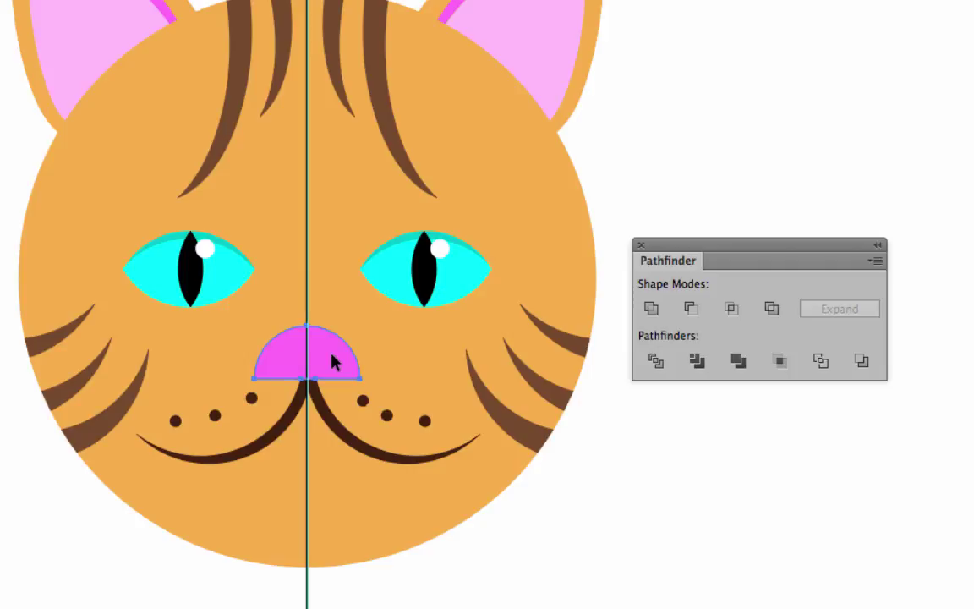
drag(338, 354, 343, 340)
key(super+z)
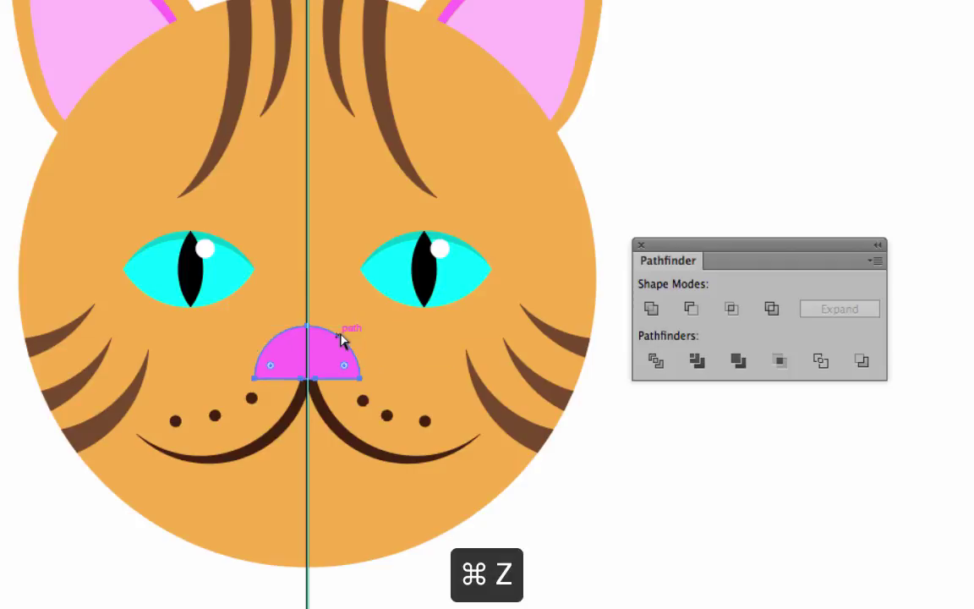
click(608, 587)
Divide the head circle, nose and mouth along the vertical centre line with Pathfinder Divide
click(347, 443)
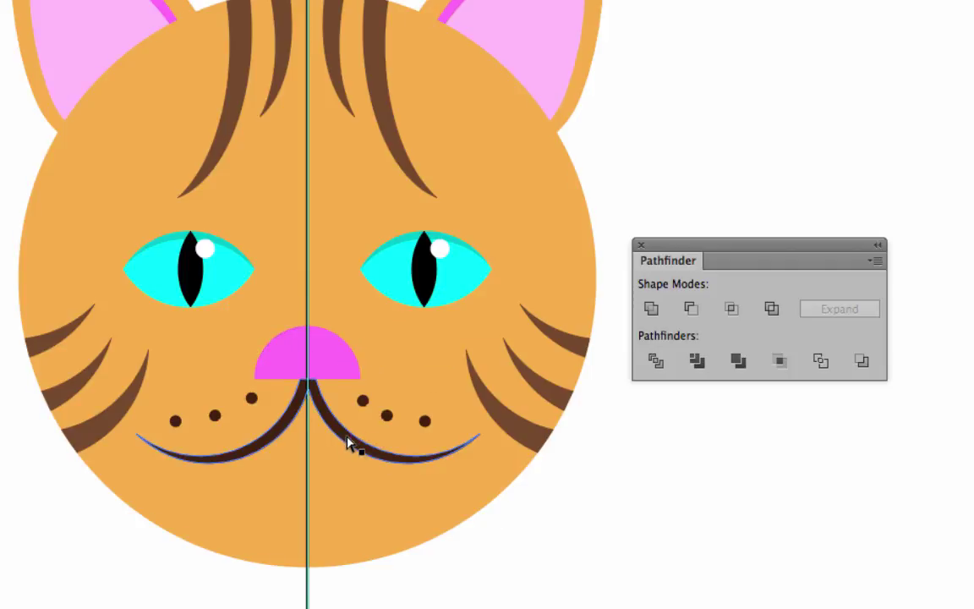
shift+click(343, 355)
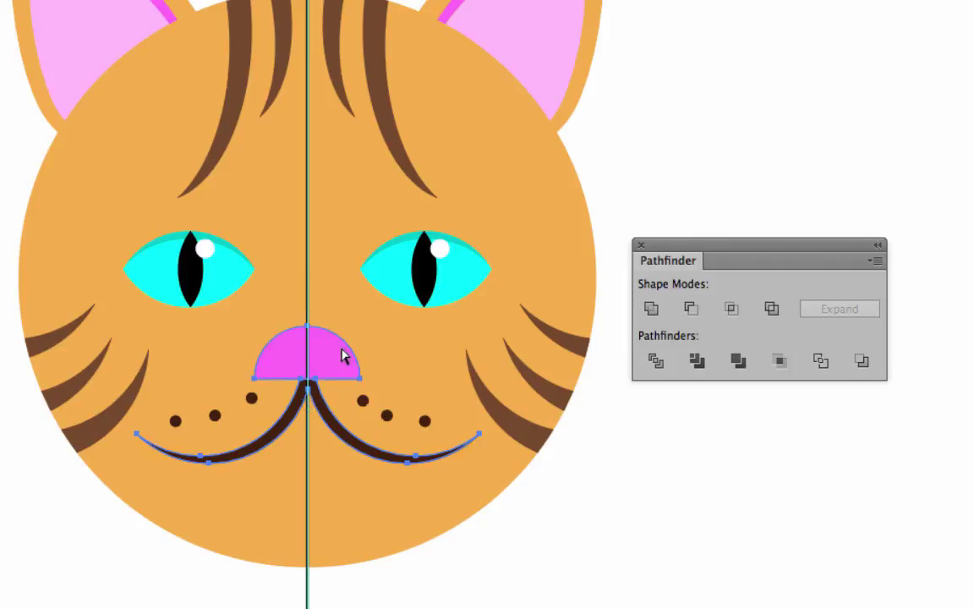
shift+click(330, 272)
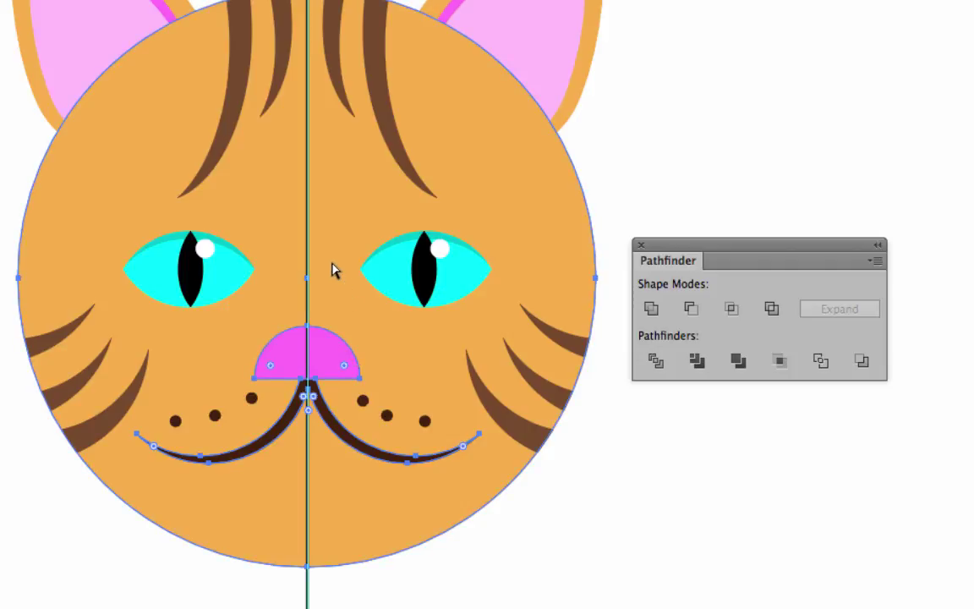
shift+click(308, 591)
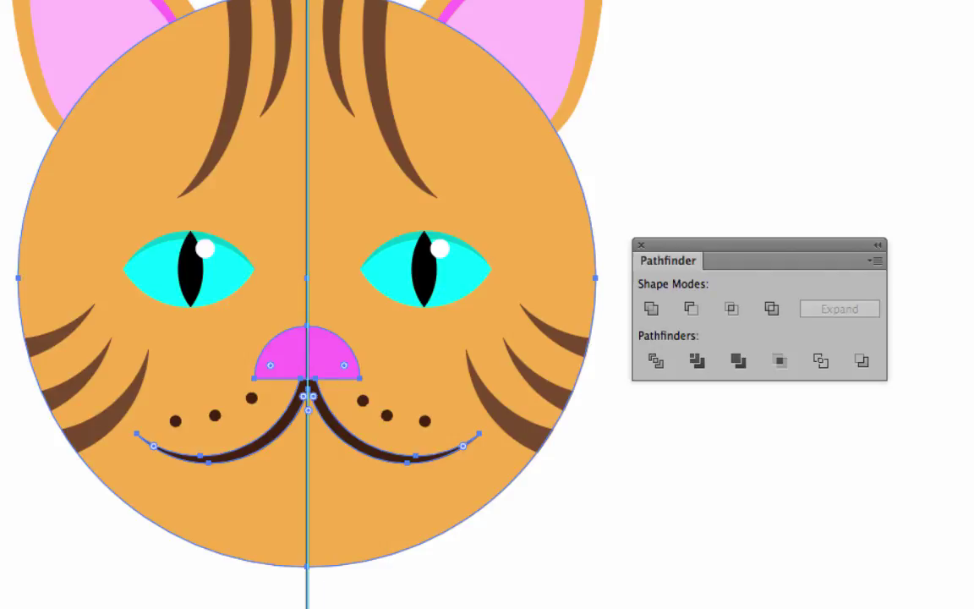
click(655, 361)
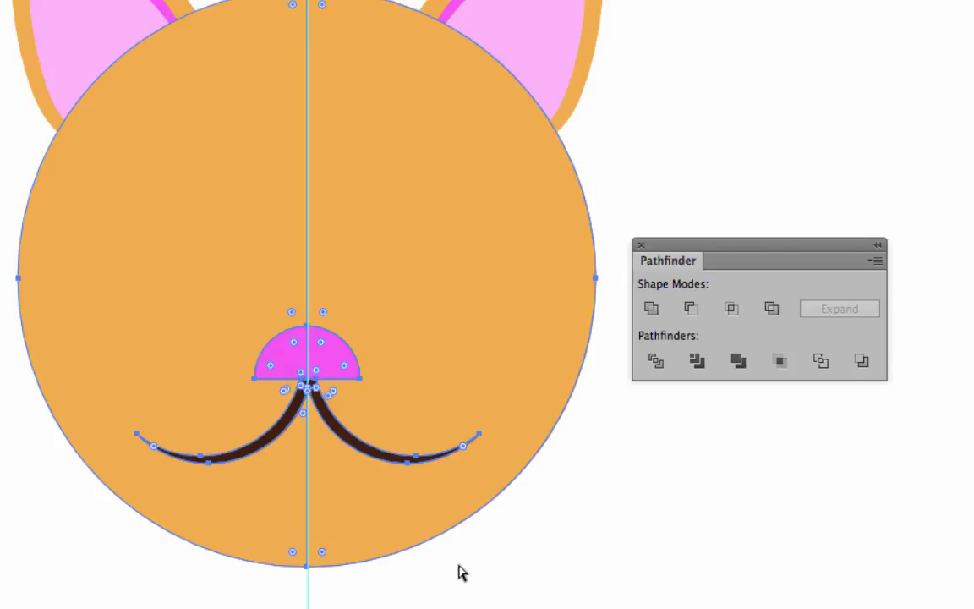
Send the divided face group to the back, and send both ears to the back behind it
key(super+shift+bracketleft)
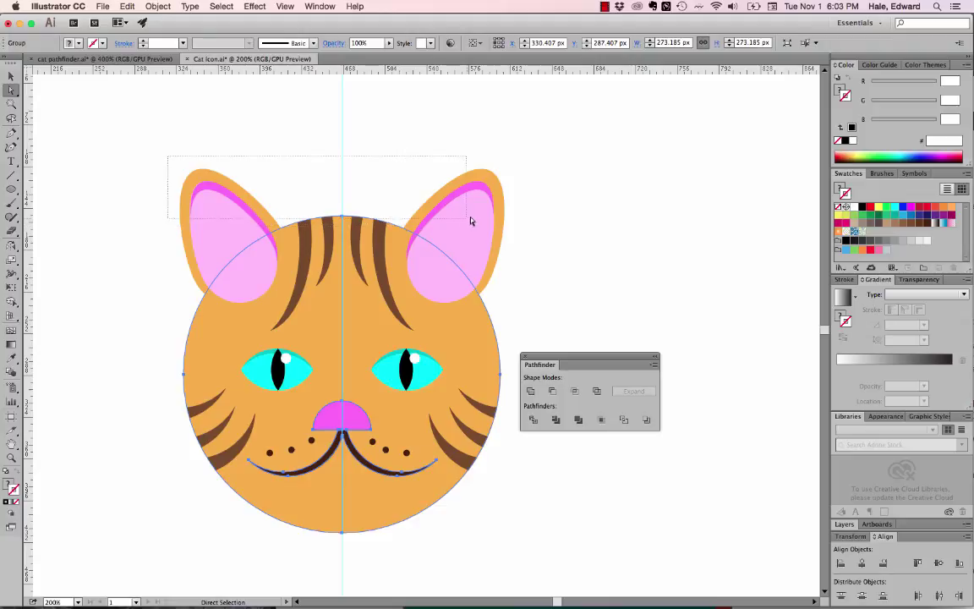
click(486, 214)
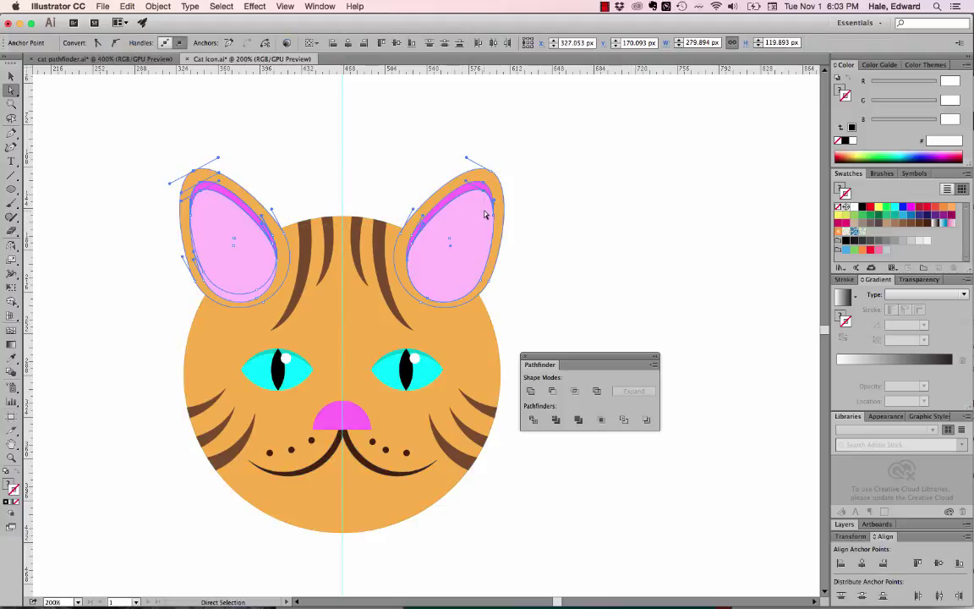
key(super+shift+bracketleft)
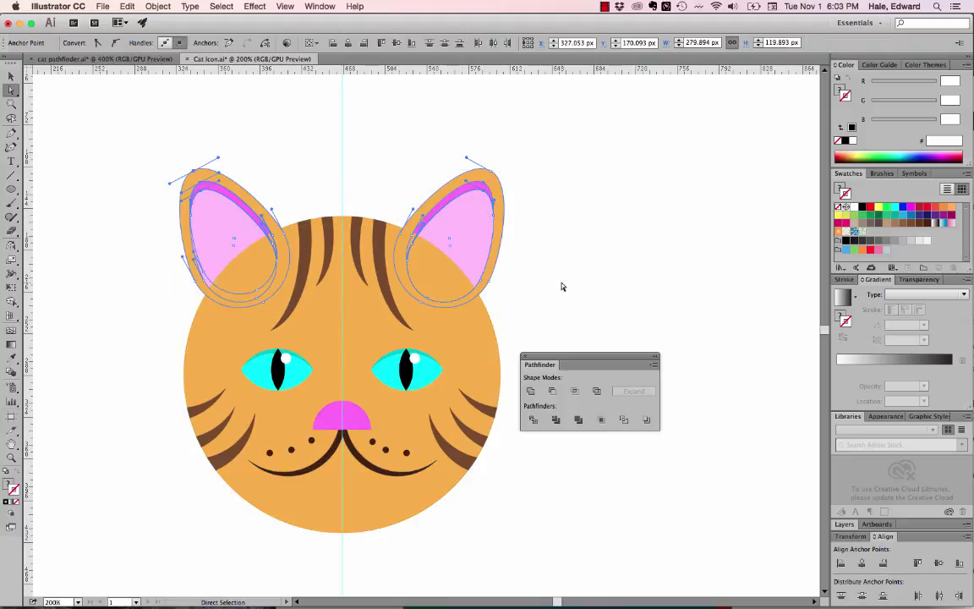
click(560, 284)
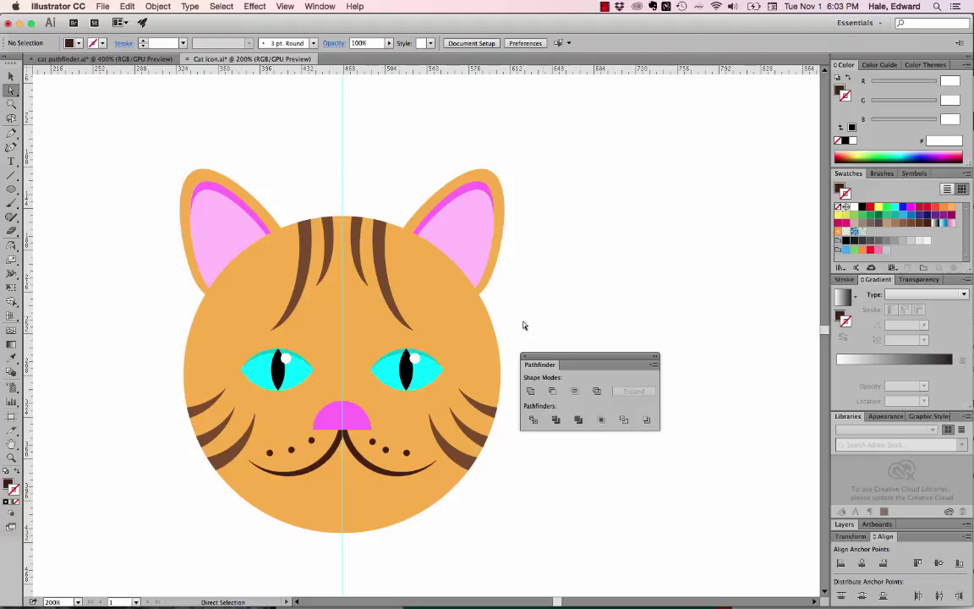
Fill the right half of the head with the darker orange E09F2B
click(471, 334)
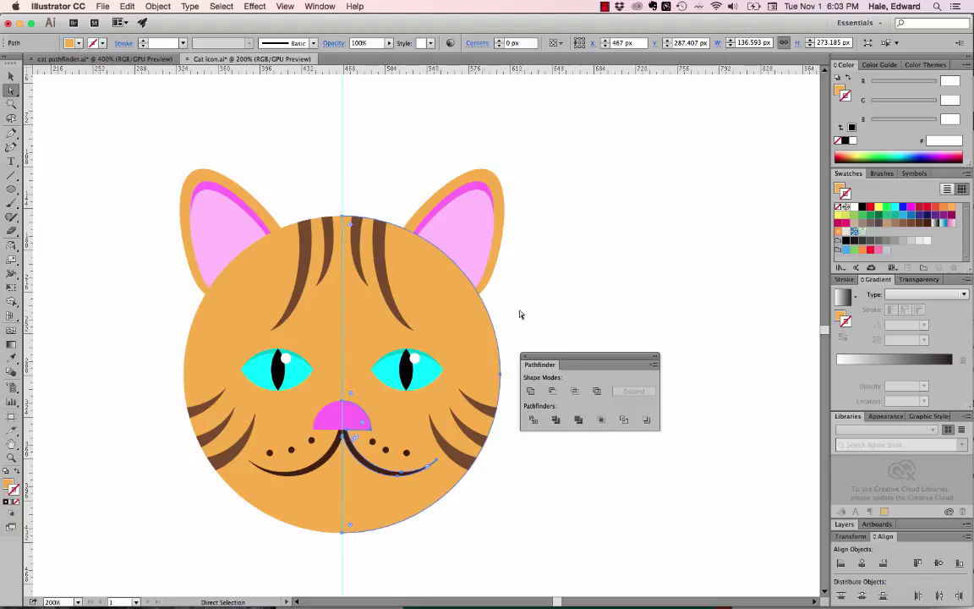
click(840, 88)
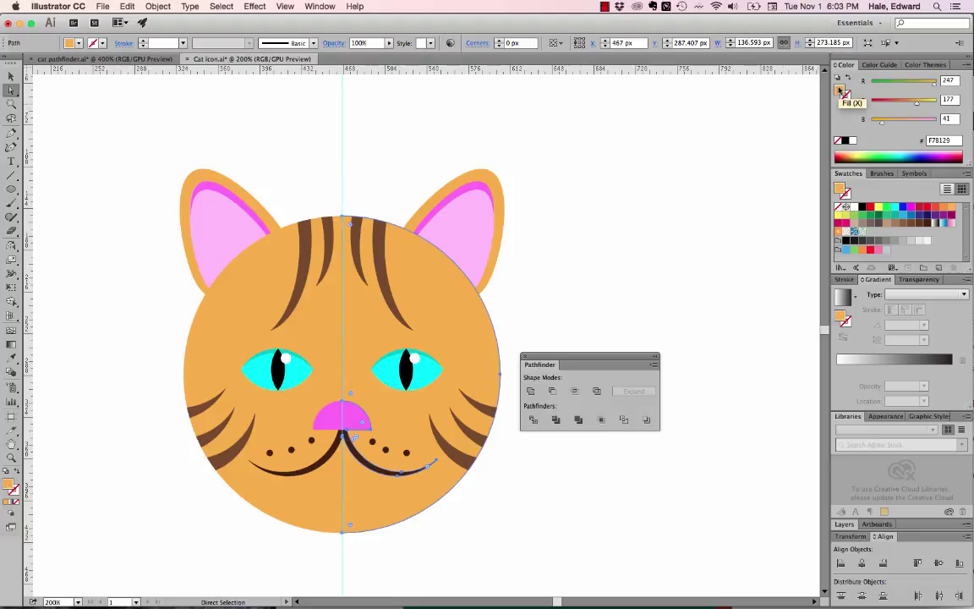
double_click(842, 90)
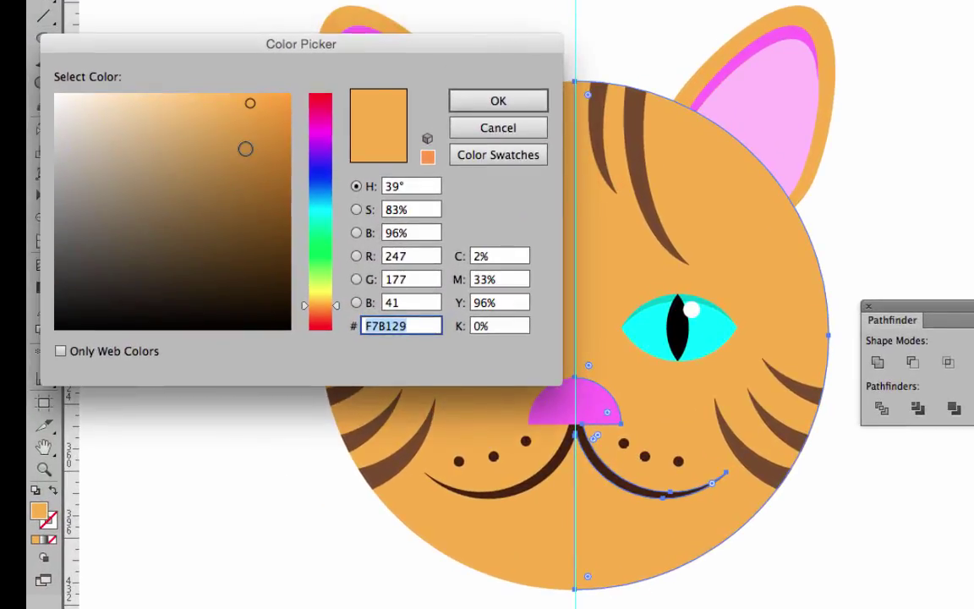
click(248, 122)
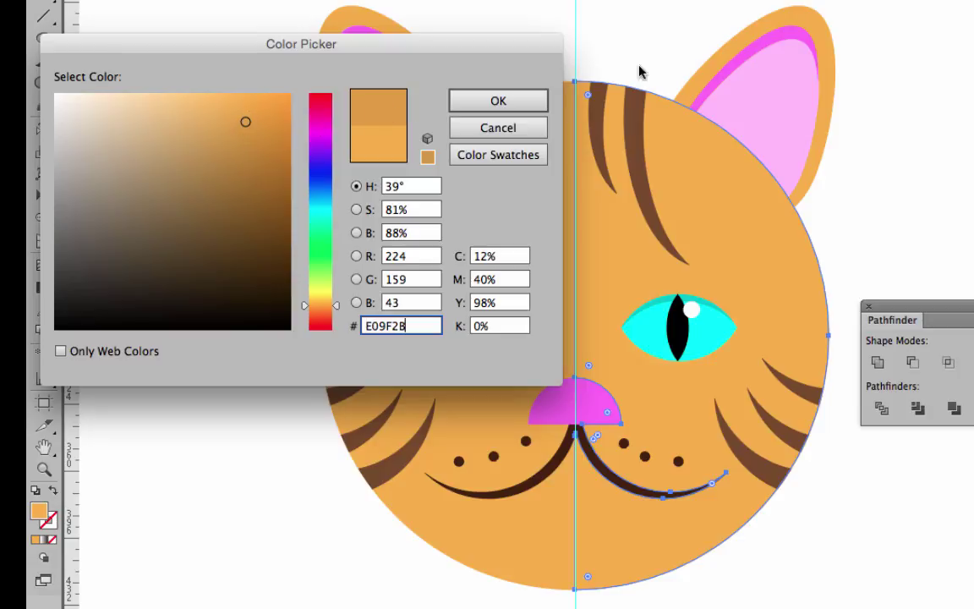
click(533, 102)
shift+click(533, 108)
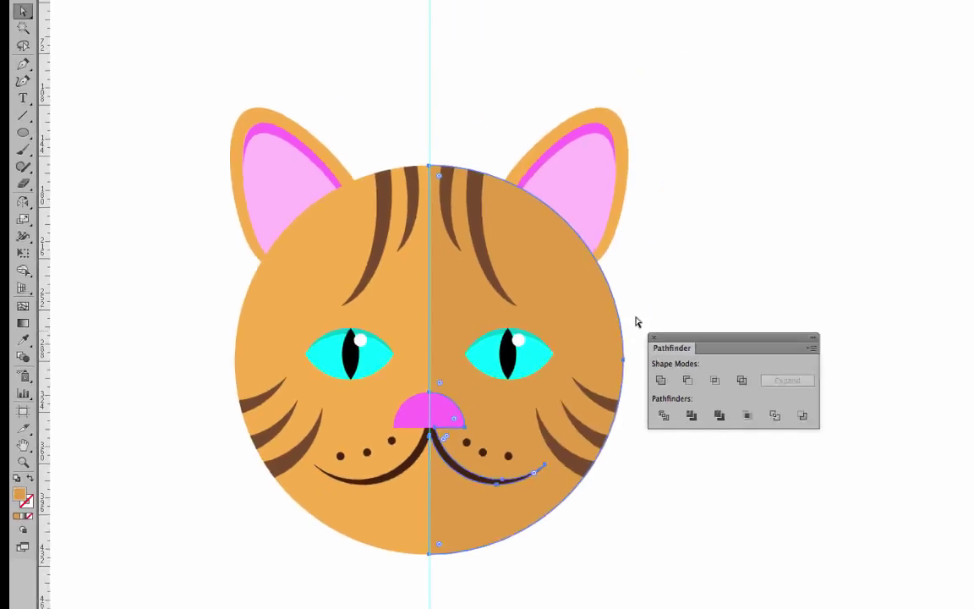
click(854, 275)
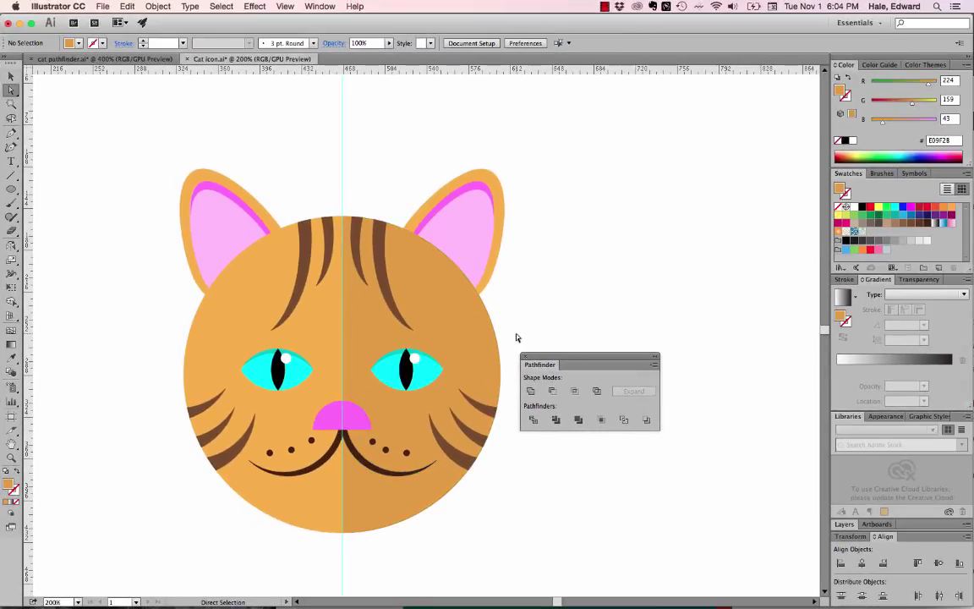
Hide the guides
click(286, 7)
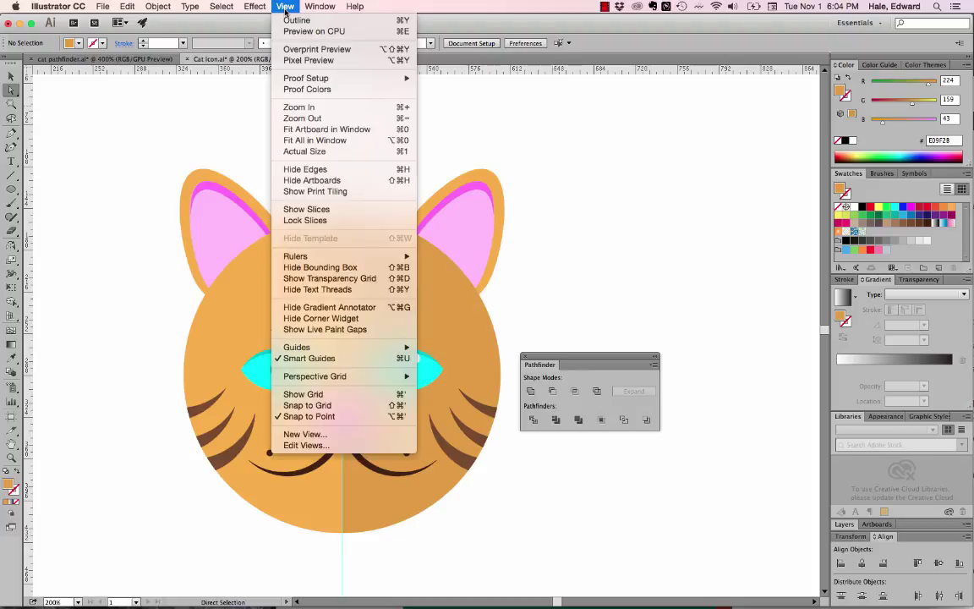
mouse_move(357, 346)
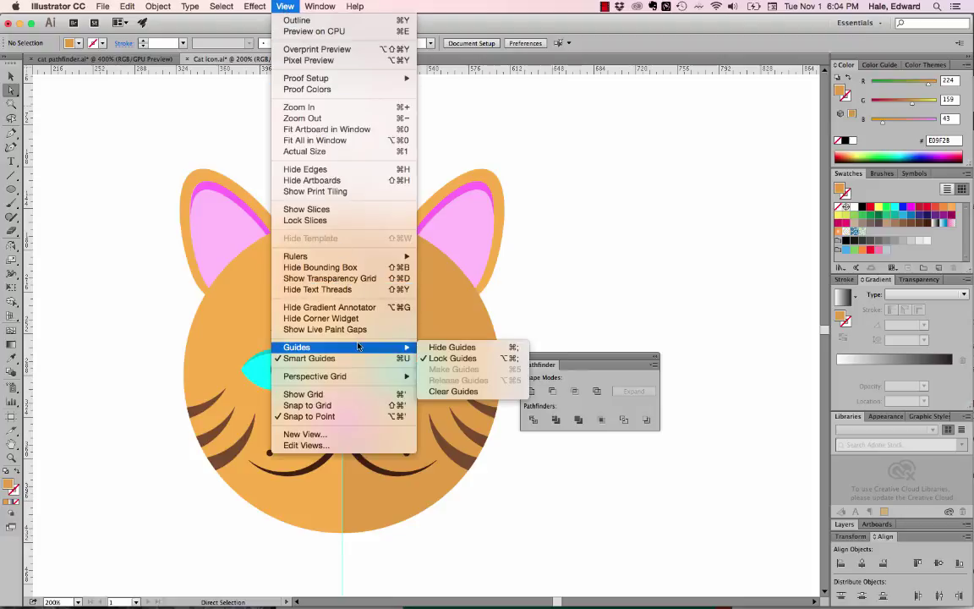
click(456, 346)
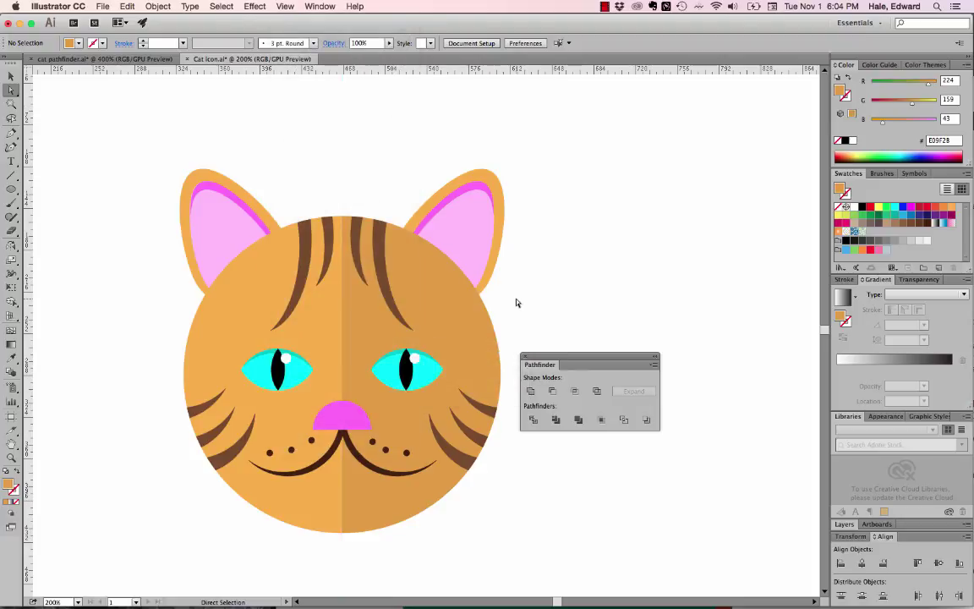
Fill the right half of the nose with the darker magenta D85EDB
click(362, 418)
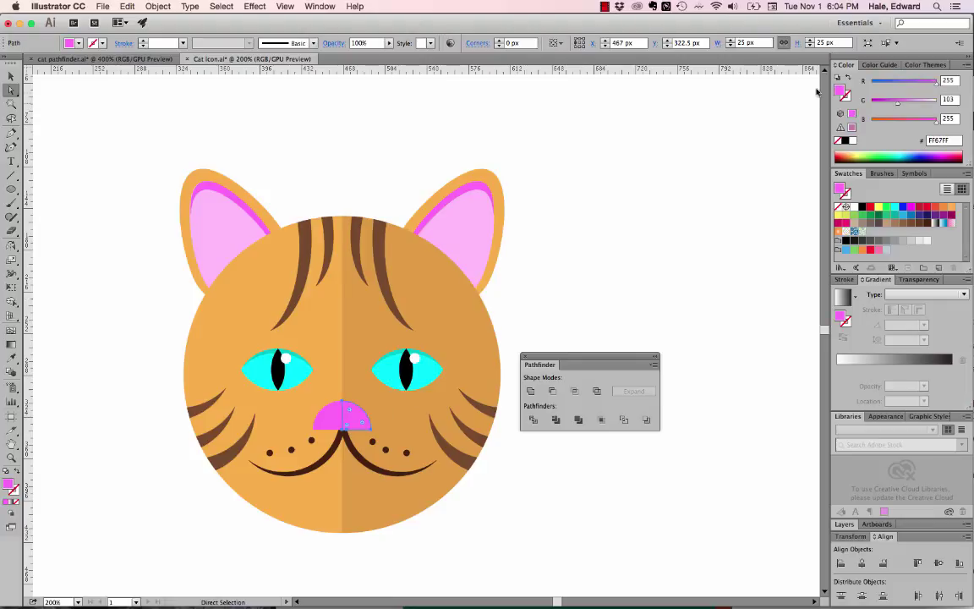
double_click(842, 91)
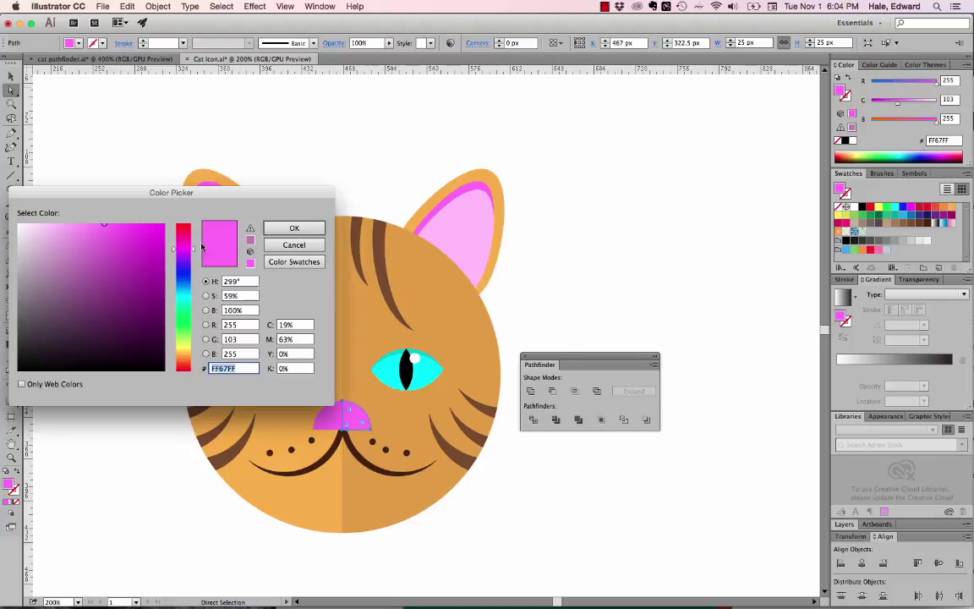
text(E161E5)
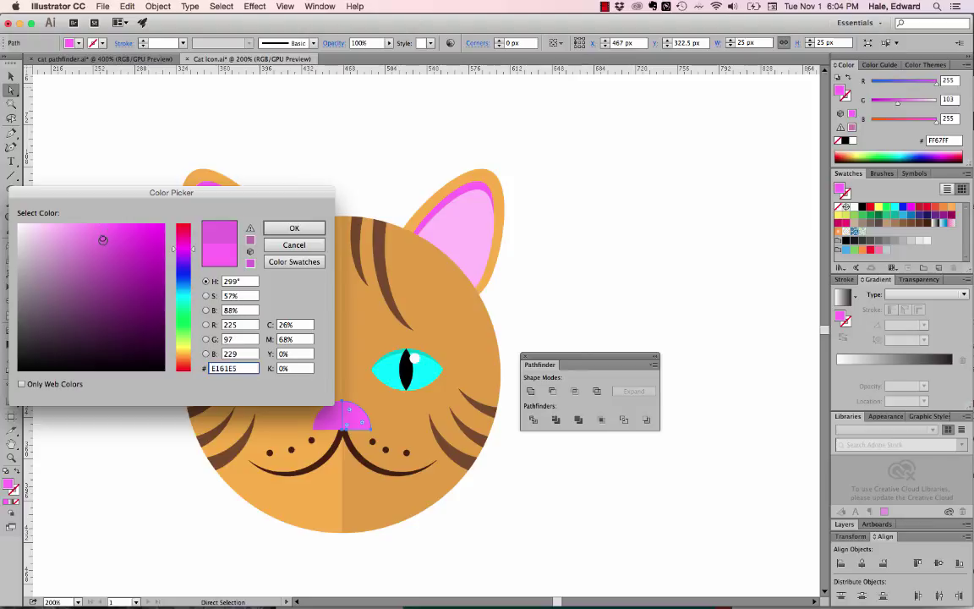
text(DC61E0)
click(312, 227)
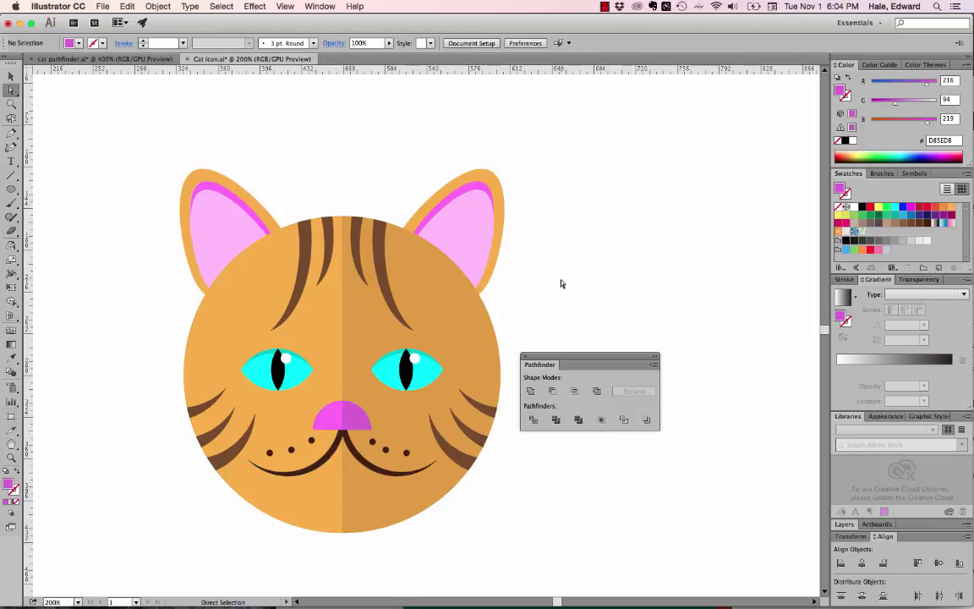
Darken the brown fill of the right half of the mouth
click(374, 463)
double_click(839, 91)
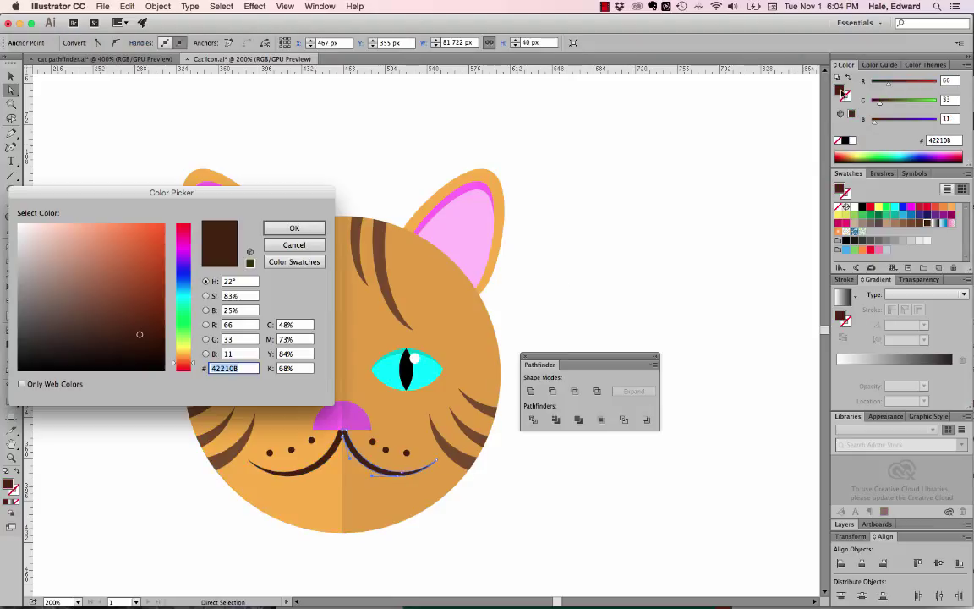
click(293, 243)
click(619, 337)
Darken the right ear's magenta inner edge and fill its pink inner area with DBA8DD
click(427, 218)
double_click(839, 91)
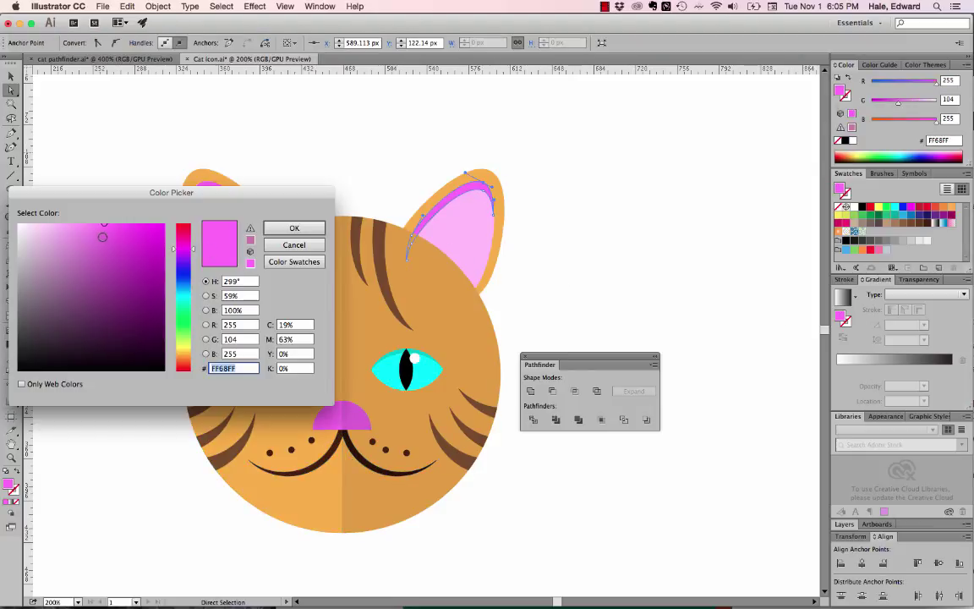
click(294, 227)
click(448, 244)
double_click(839, 91)
click(294, 227)
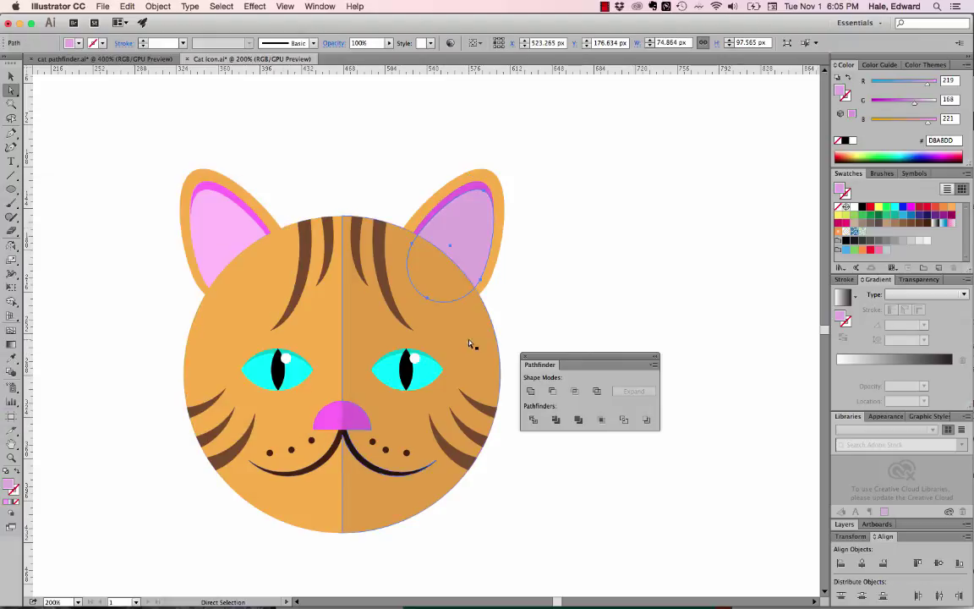
Fill the right eye's iris with the darker cyan 03E5DF and its upper shadow with the darker teal 04AFAF
click(385, 368)
double_click(839, 90)
click(164, 238)
click(294, 228)
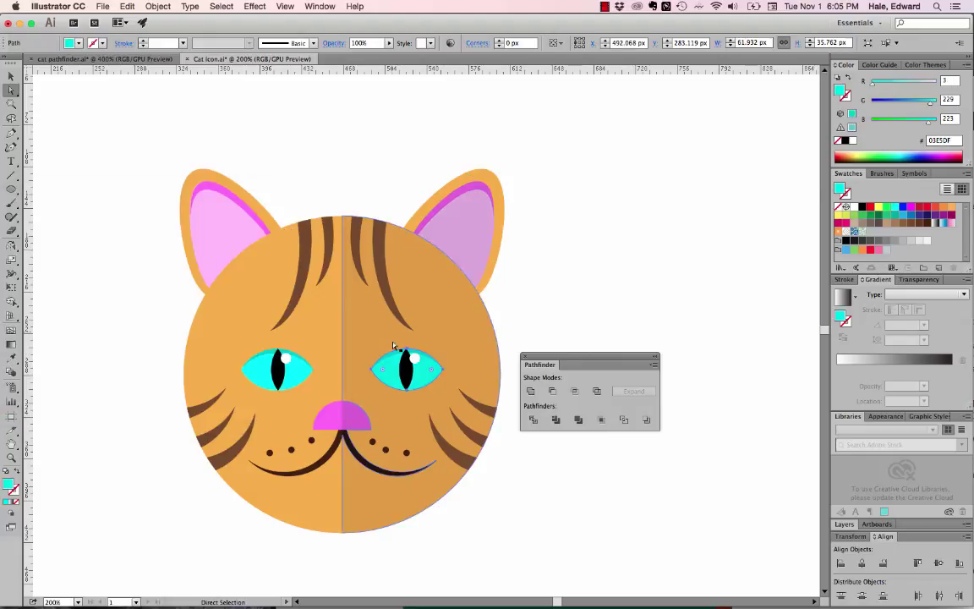
click(408, 346)
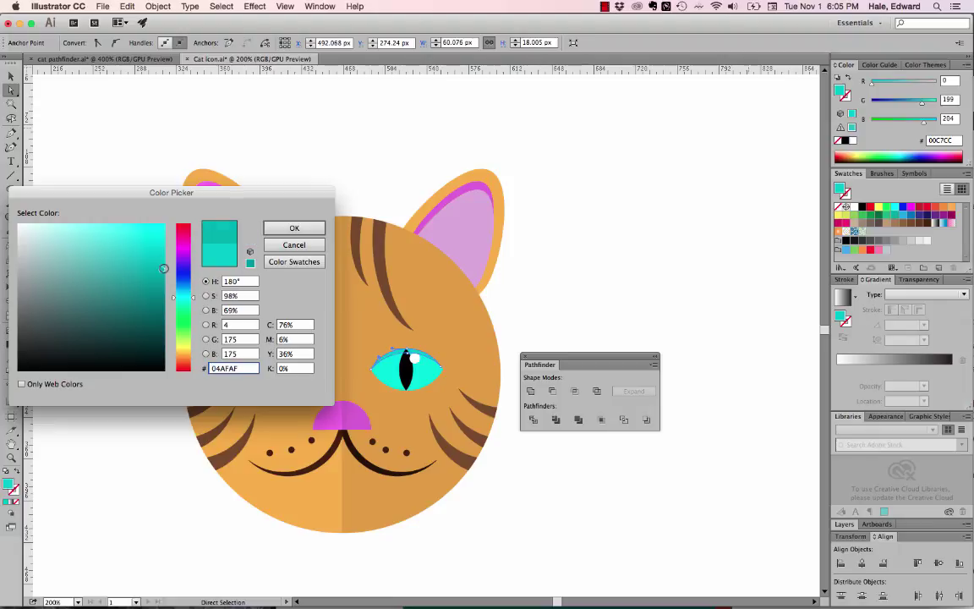
key(Return)
Darken the brown fill of the forehead and cheek stripes on the right half of the face
click(346, 213)
shift+click(486, 443)
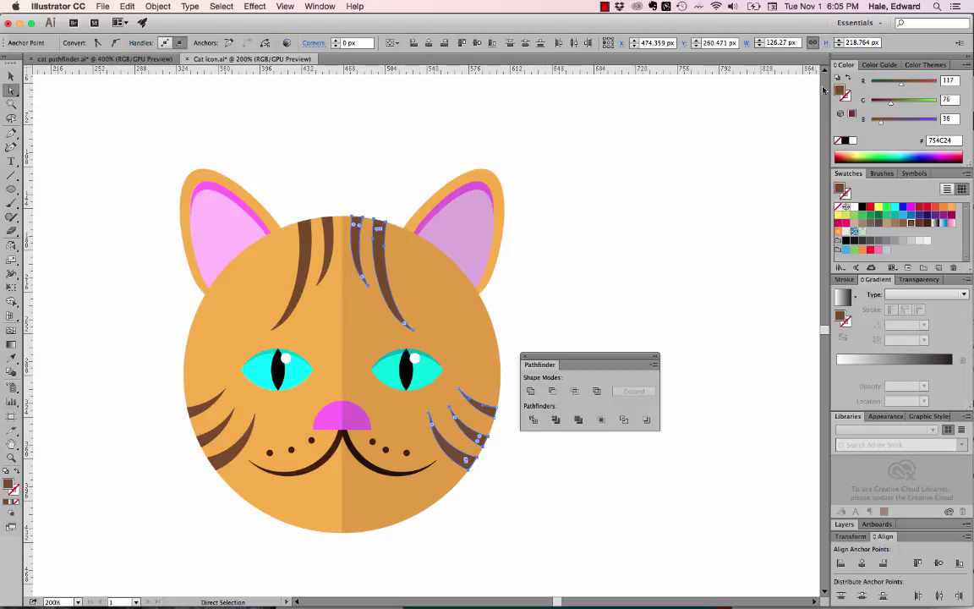
double_click(10, 485)
click(121, 317)
click(281, 226)
click(606, 240)
click(342, 433)
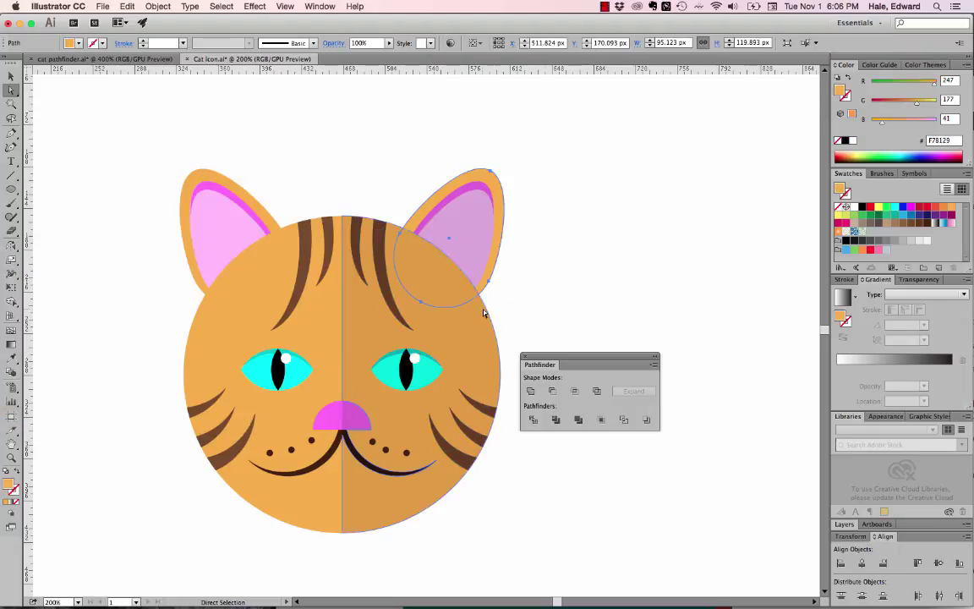
click(526, 297)
Draw a square of about 383 x 383 px around the whole cat and send it to the back
drag(589, 365, 705, 139)
key(m)
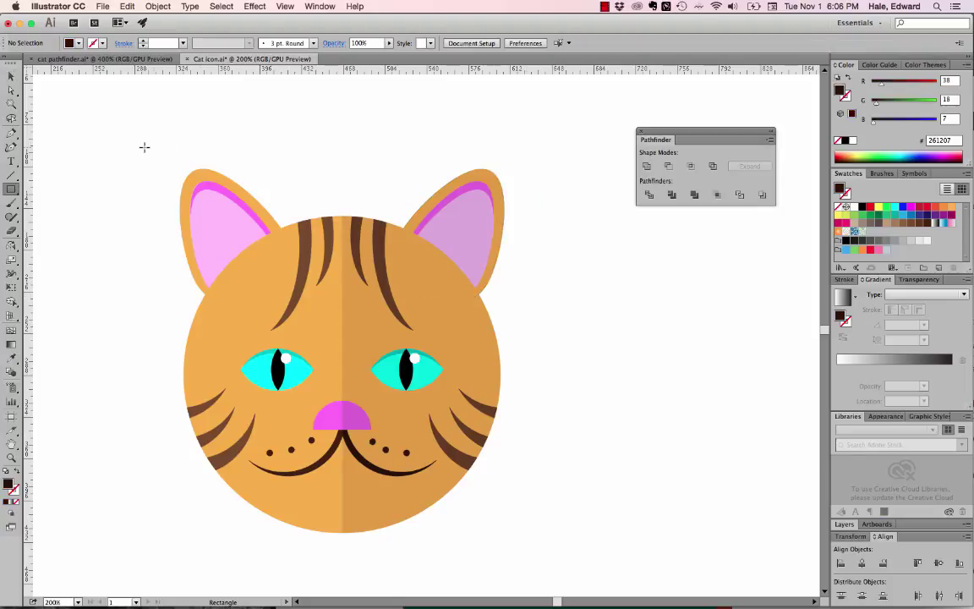
drag(133, 131, 569, 572)
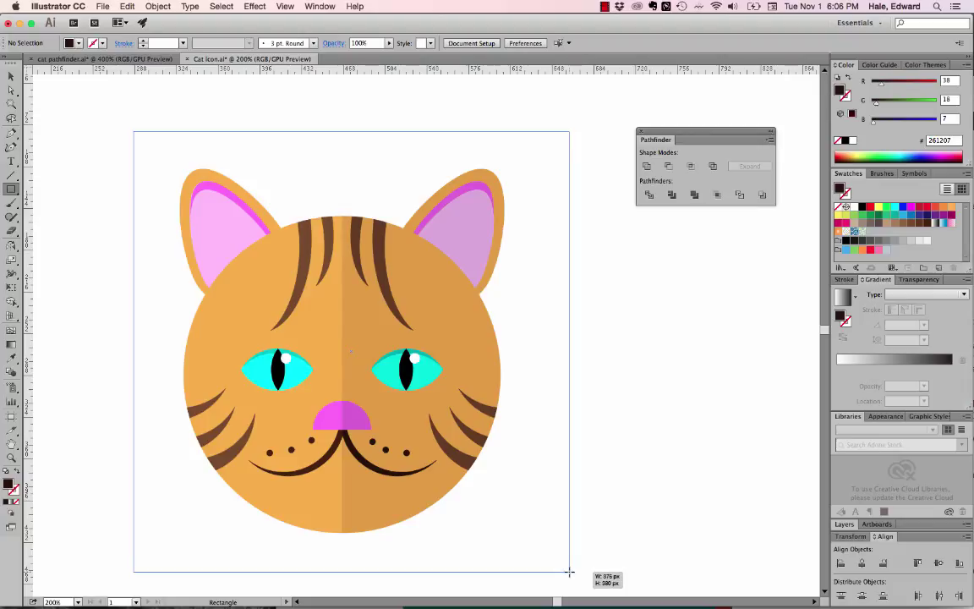
drag(569, 572, 575, 574)
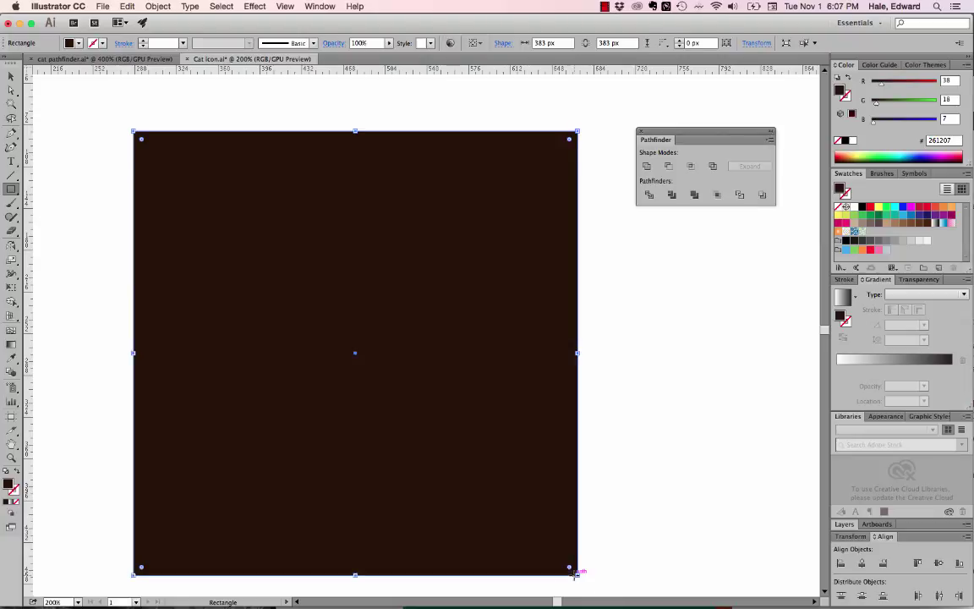
key(super+shift+bracketleft)
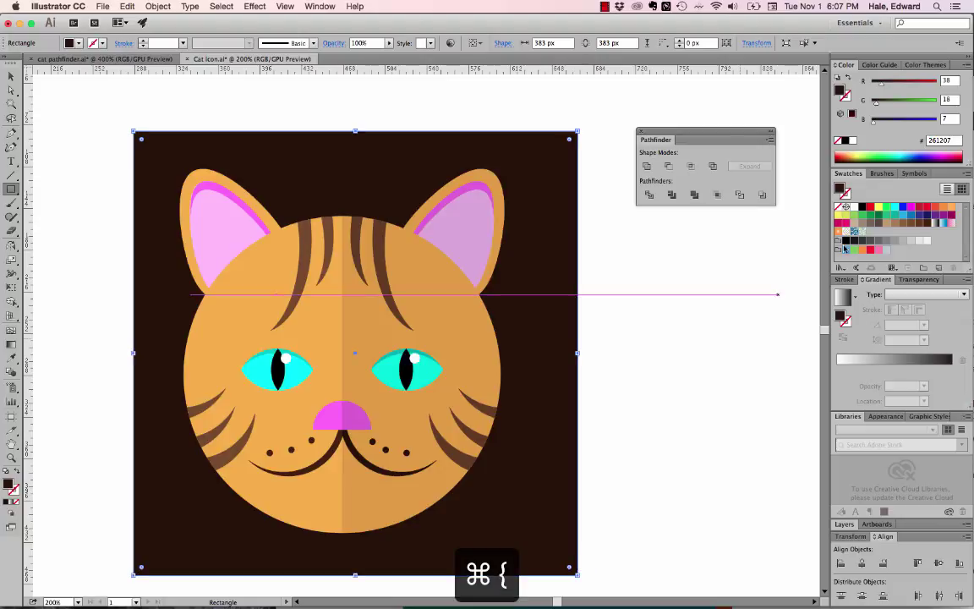
Fill the background square with teal 0ABFCA and centre it behind the cat face
click(921, 102)
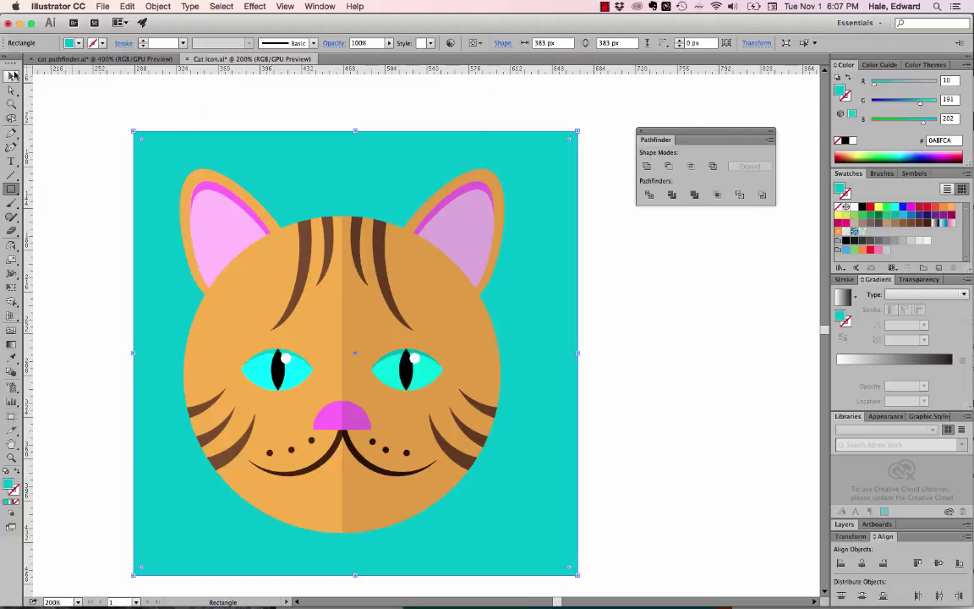
click(11, 77)
drag(349, 151, 382, 152)
drag(580, 302, 533, 317)
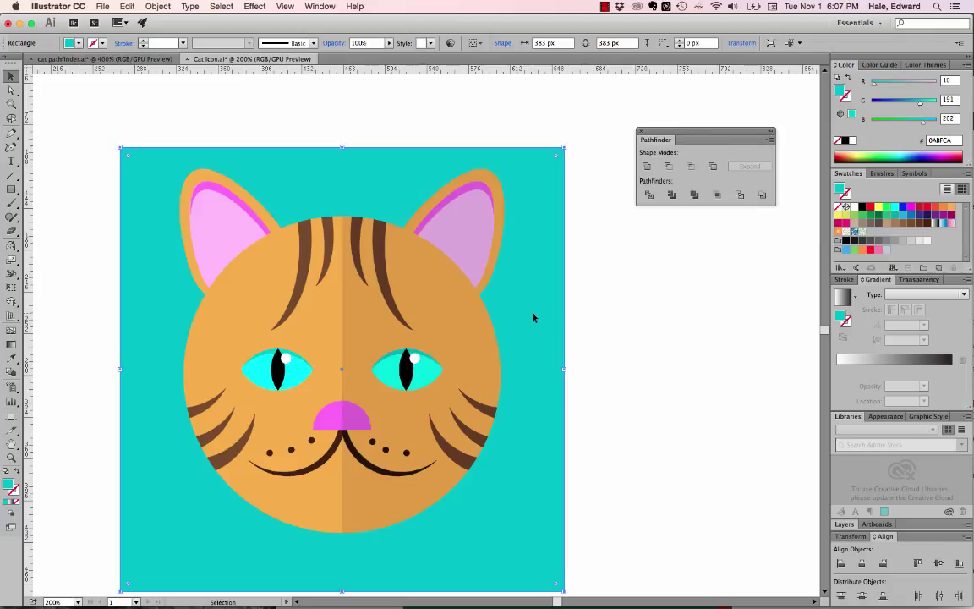
scroll(533, 318, down, 2)
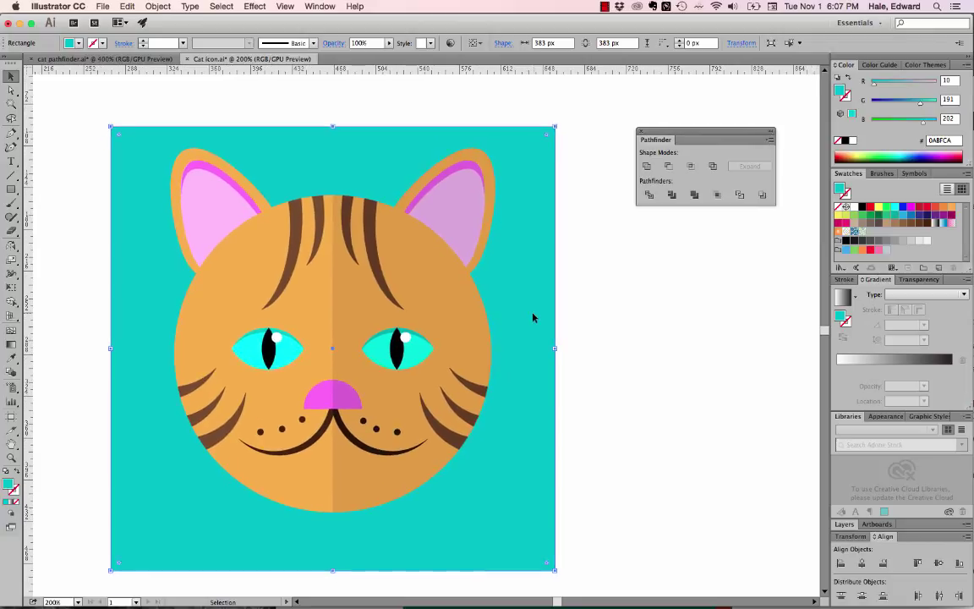
Draw a closed long-shadow polygon with the Pen tool from the right ear tip past the square's lower-right corner to the left cheek
key(p)
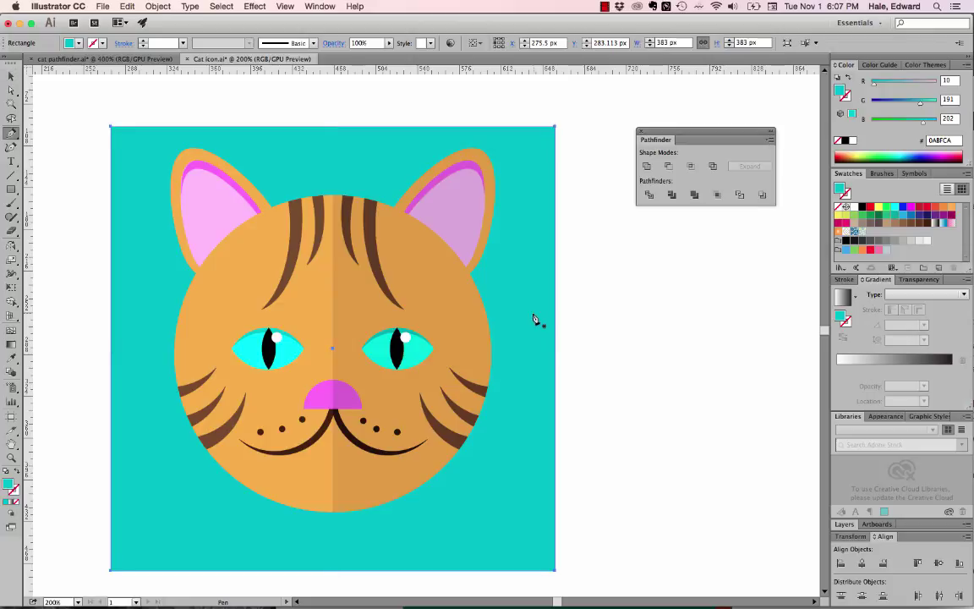
click(481, 151)
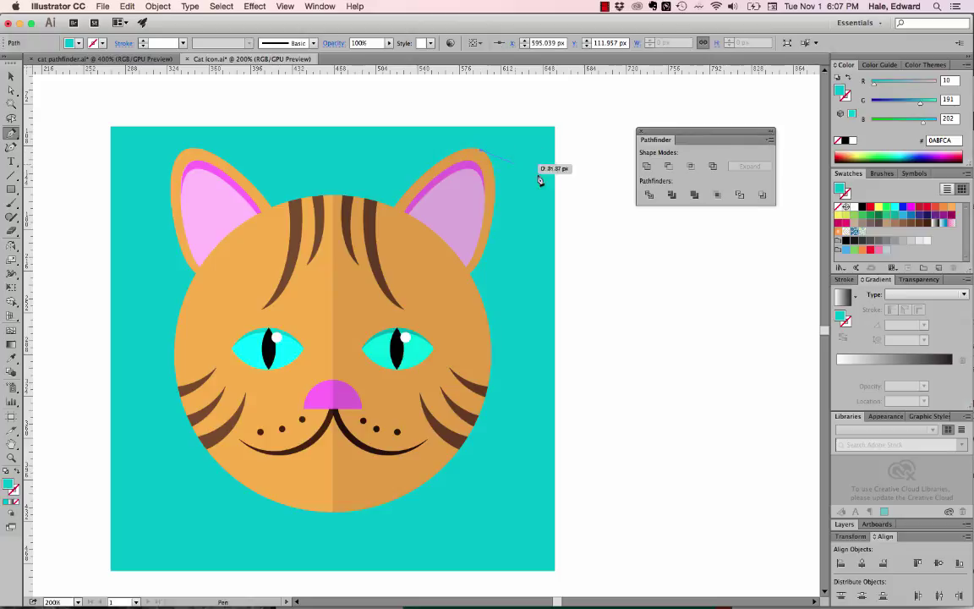
click(592, 196)
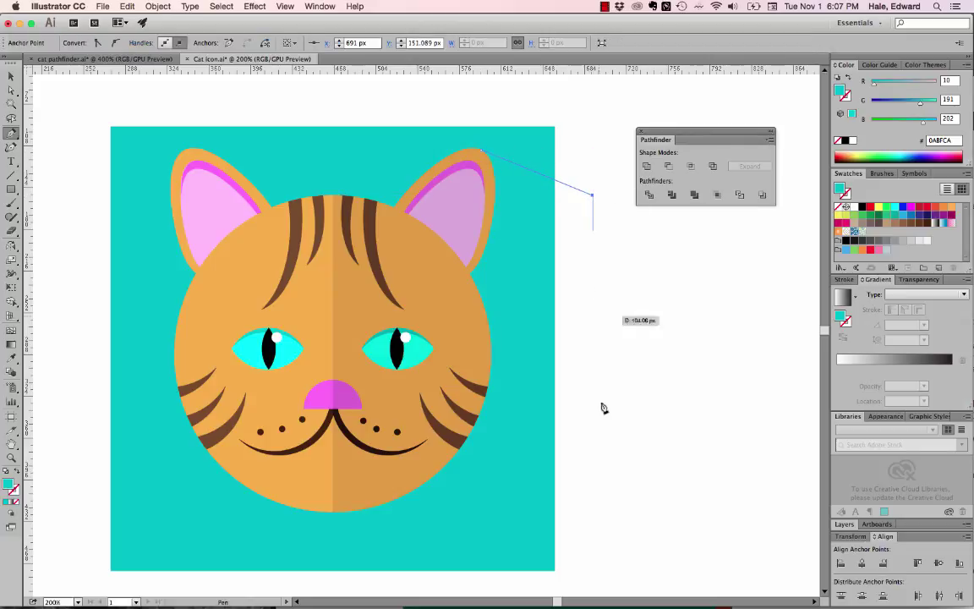
click(582, 581)
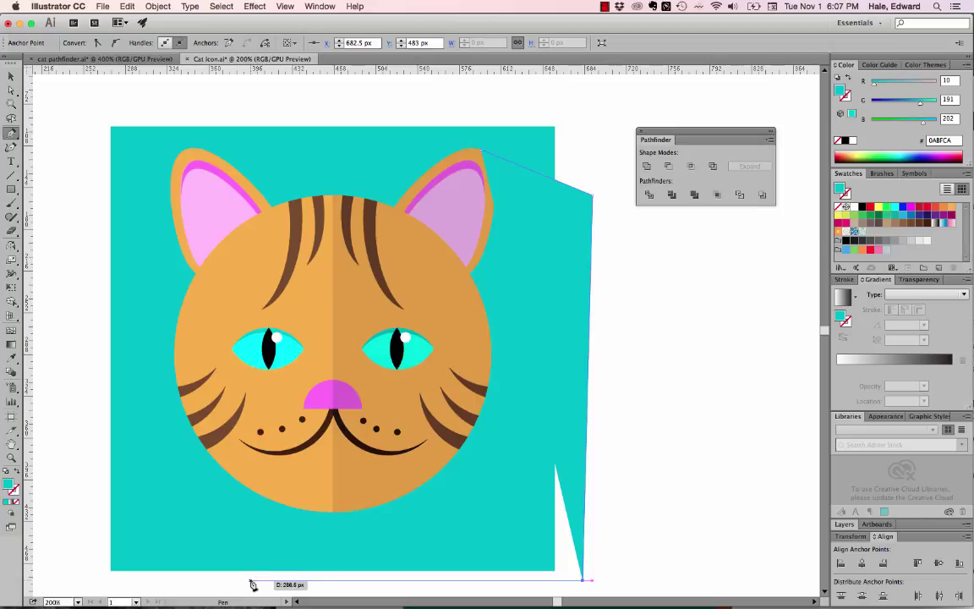
click(251, 579)
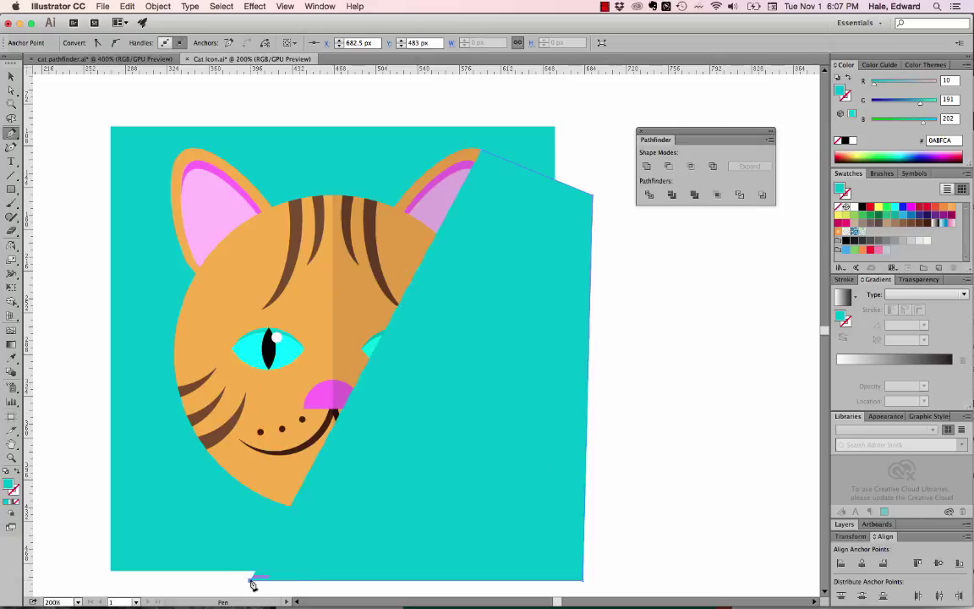
click(181, 397)
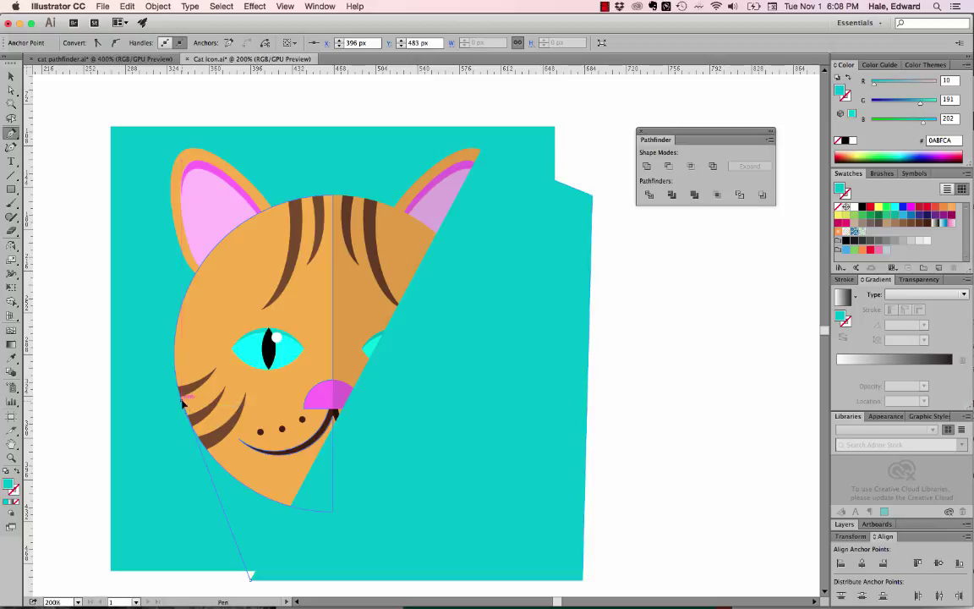
click(480, 153)
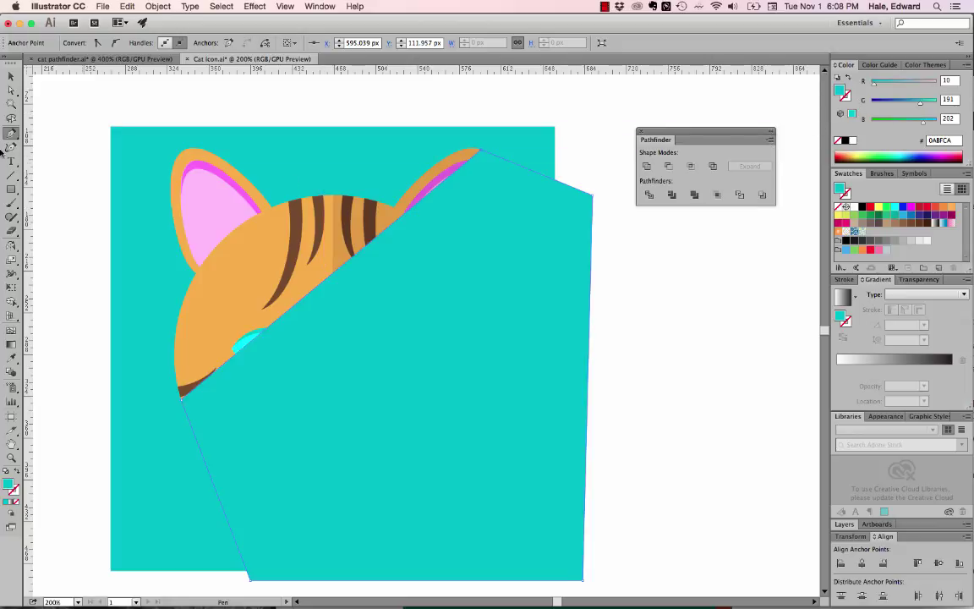
Copy the background square and paste it directly in back of the shadow polygon
click(11, 76)
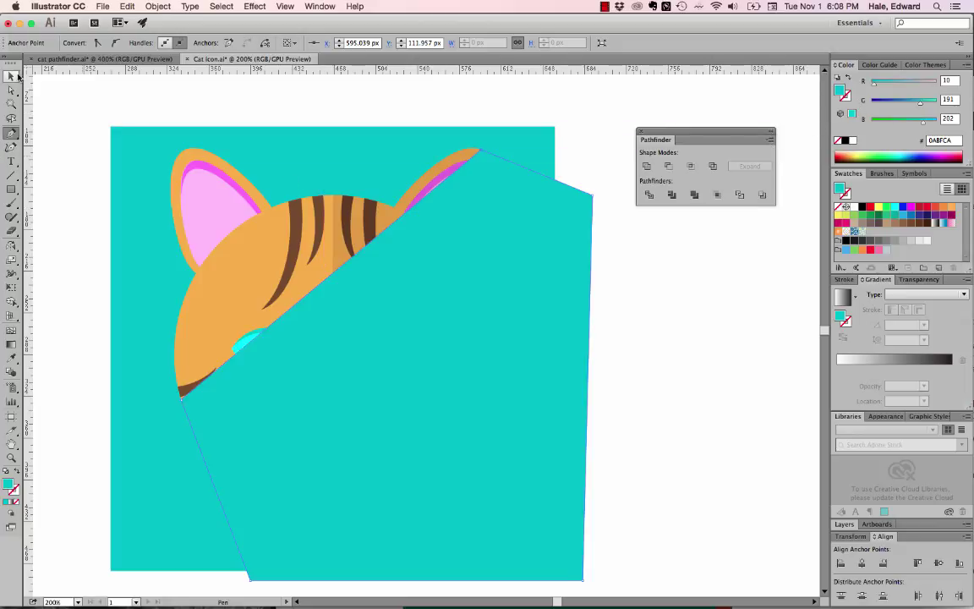
click(386, 137)
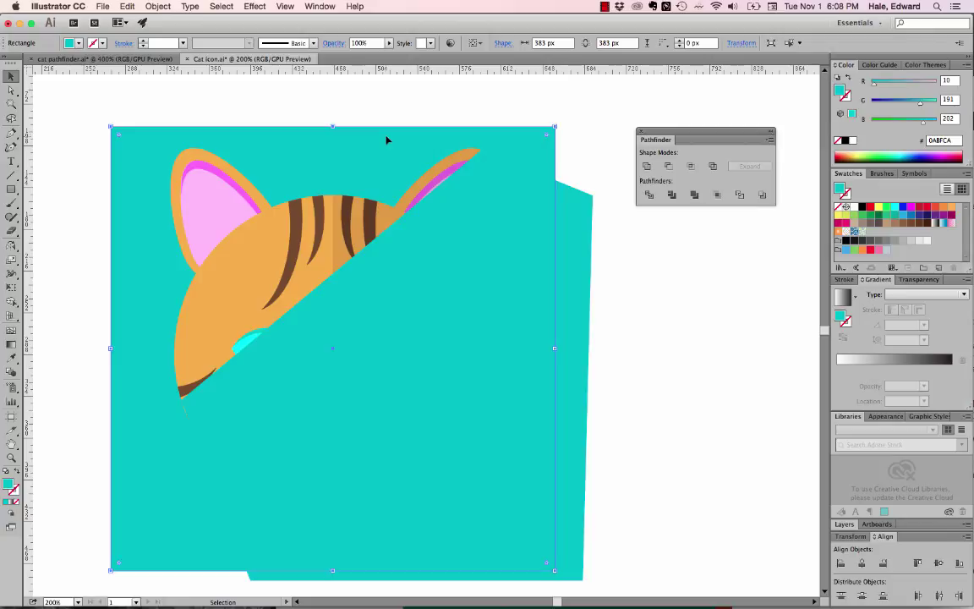
click(127, 6)
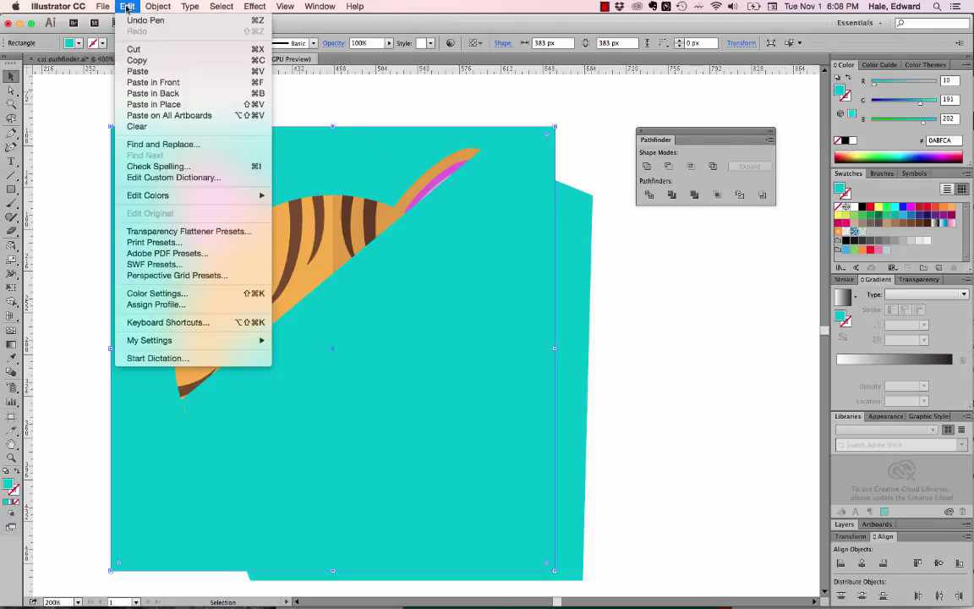
click(138, 60)
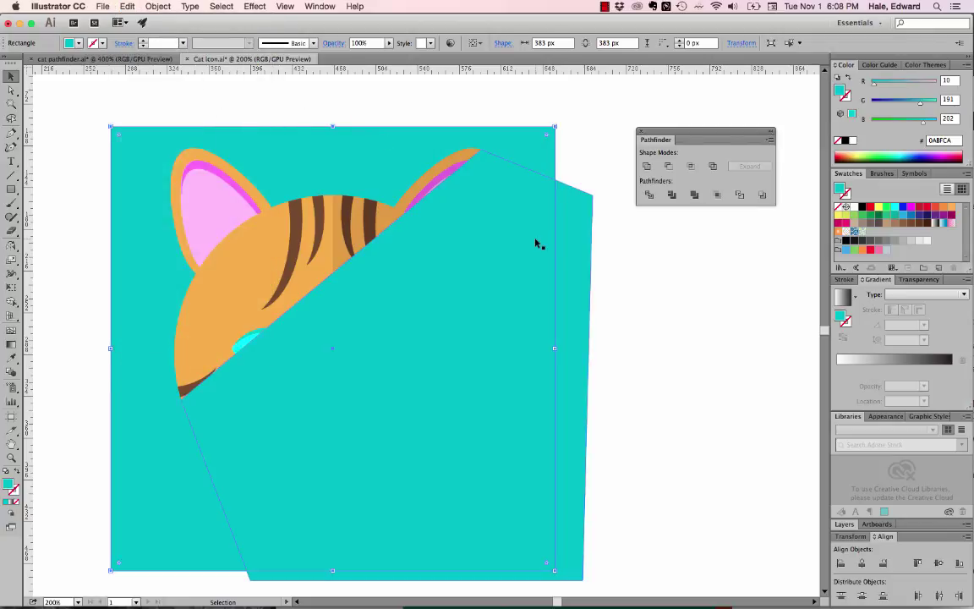
click(561, 249)
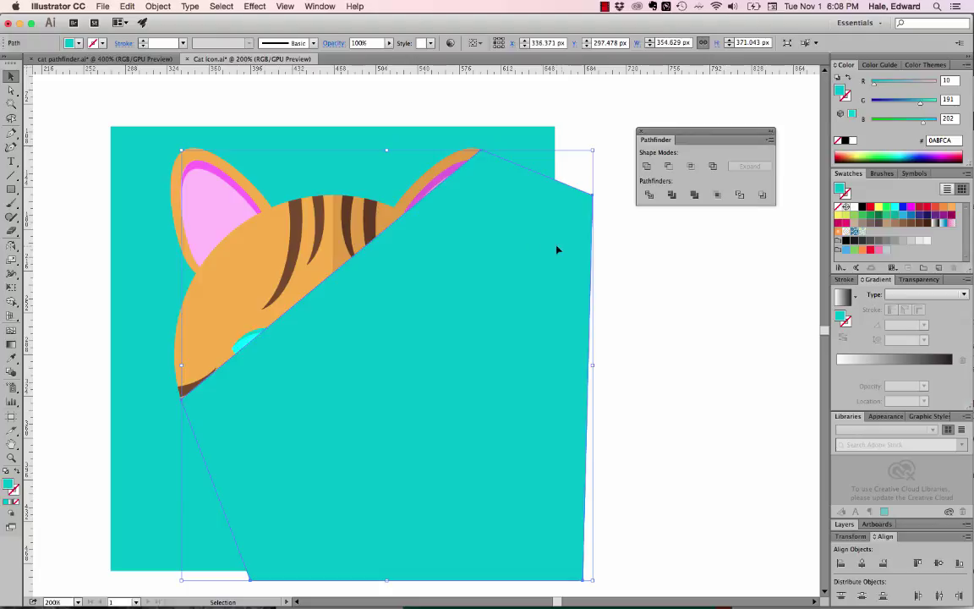
click(126, 7)
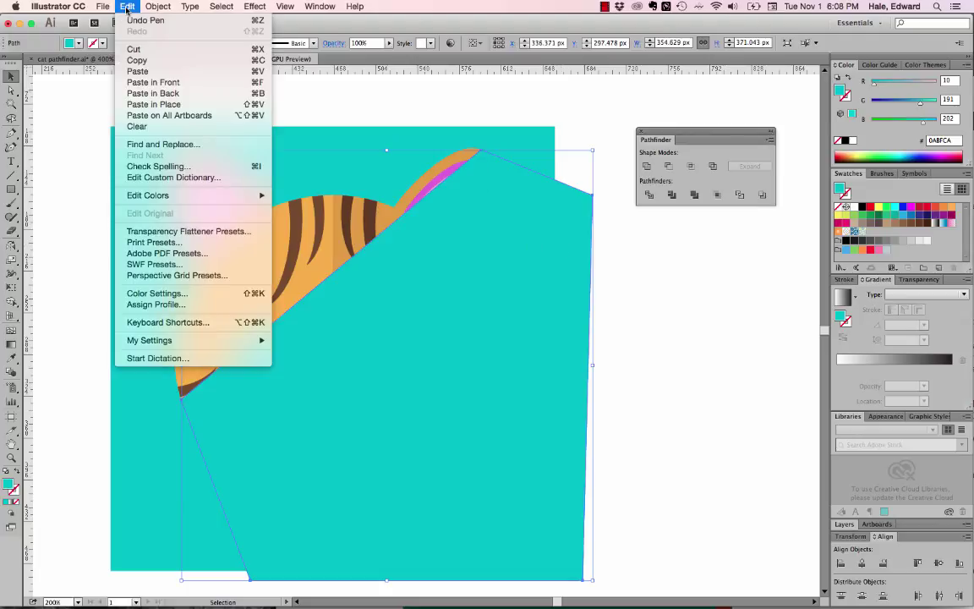
click(169, 92)
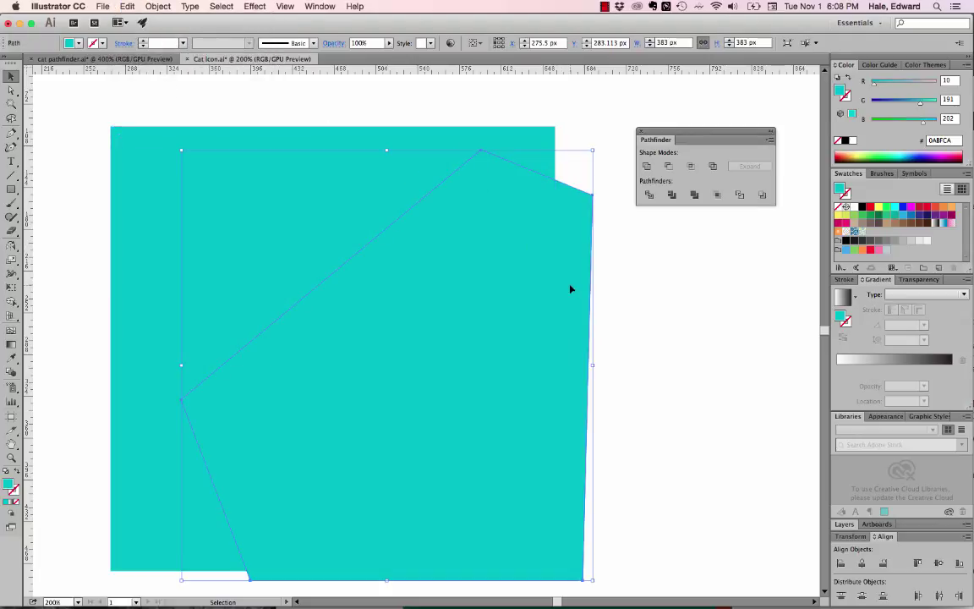
Fill the shadow polygon with the darker teal 0CAAAA and select it together with the pasted square
double_click(839, 91)
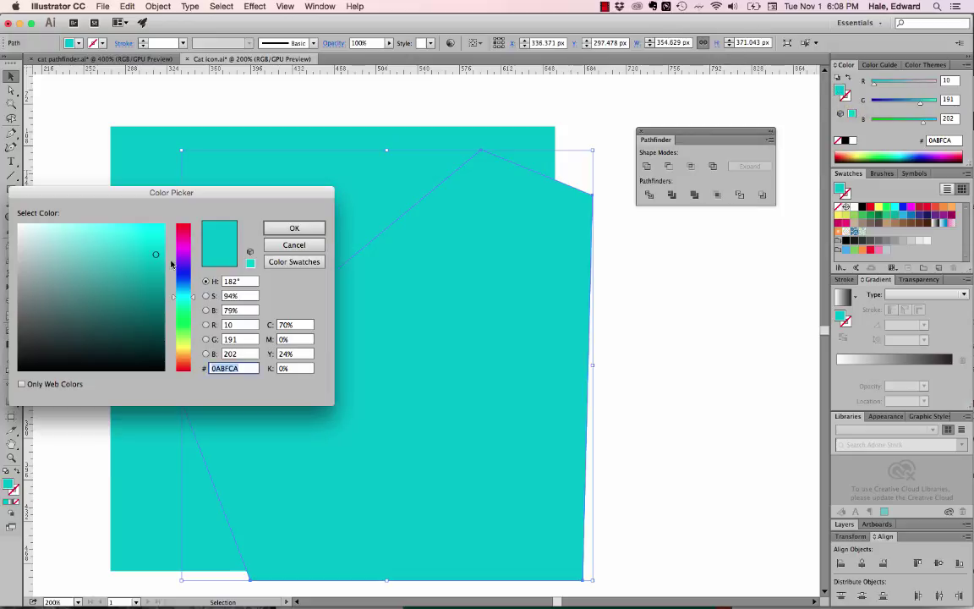
text(0CAAAA)
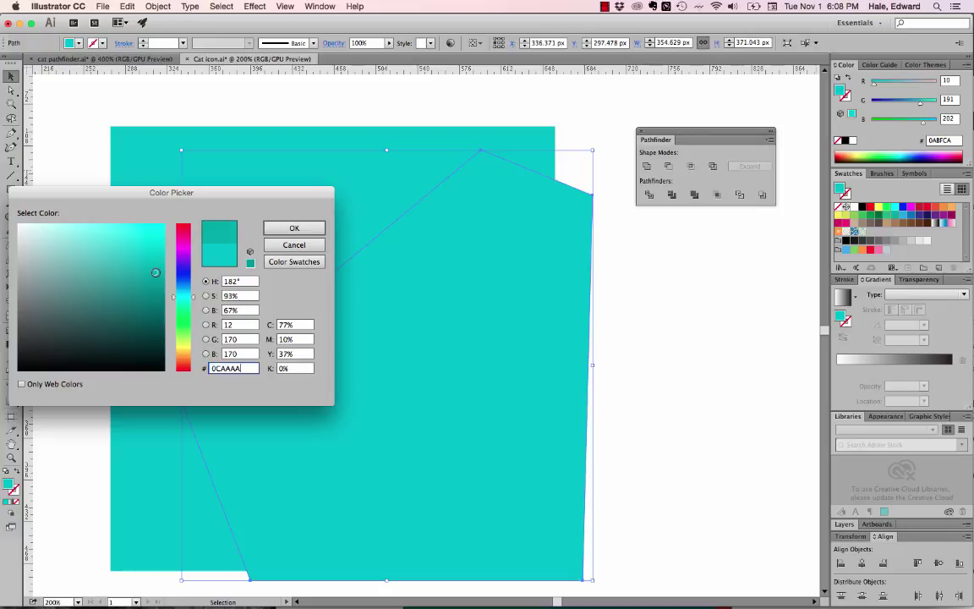
click(290, 227)
shift+click(408, 192)
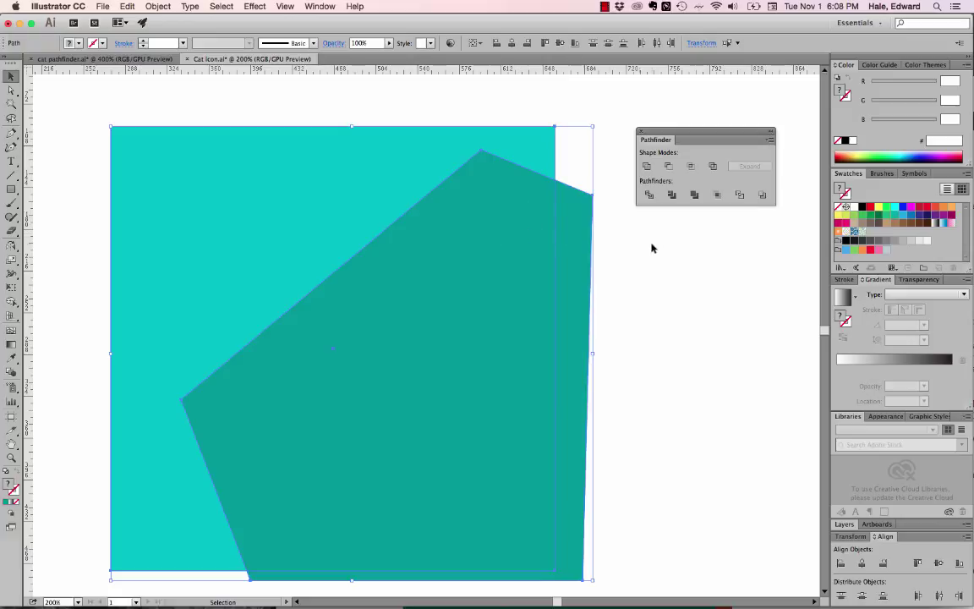
Intersect the shadow polygon with the pasted square and send the trimmed shadow to the back
click(690, 166)
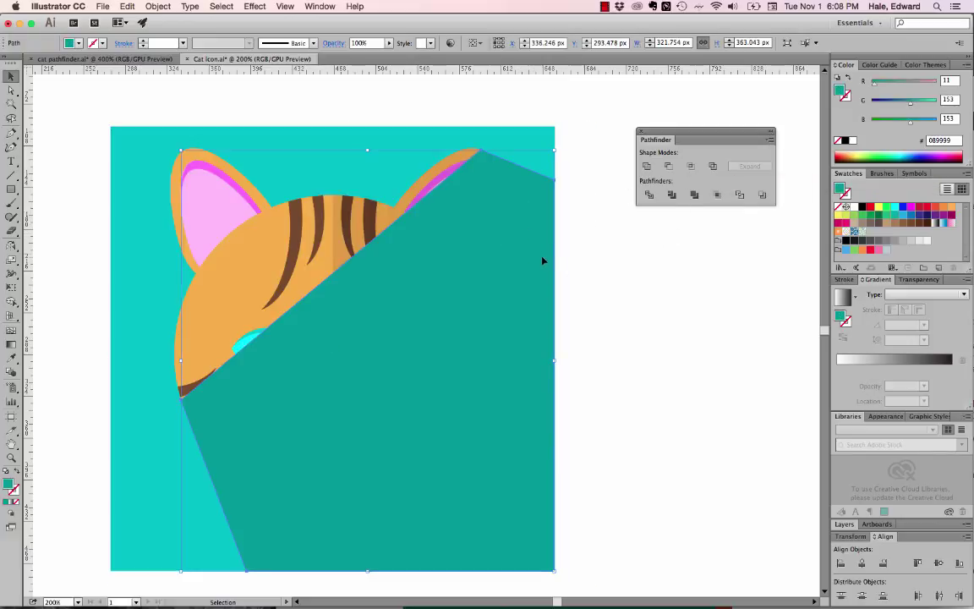
right_click(487, 289)
mouse_move(558, 444)
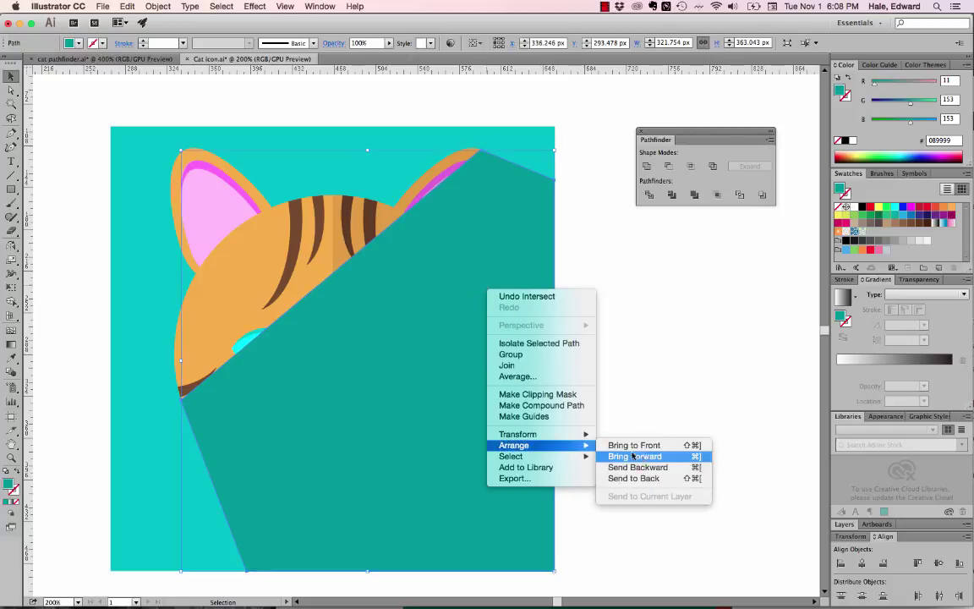
click(656, 478)
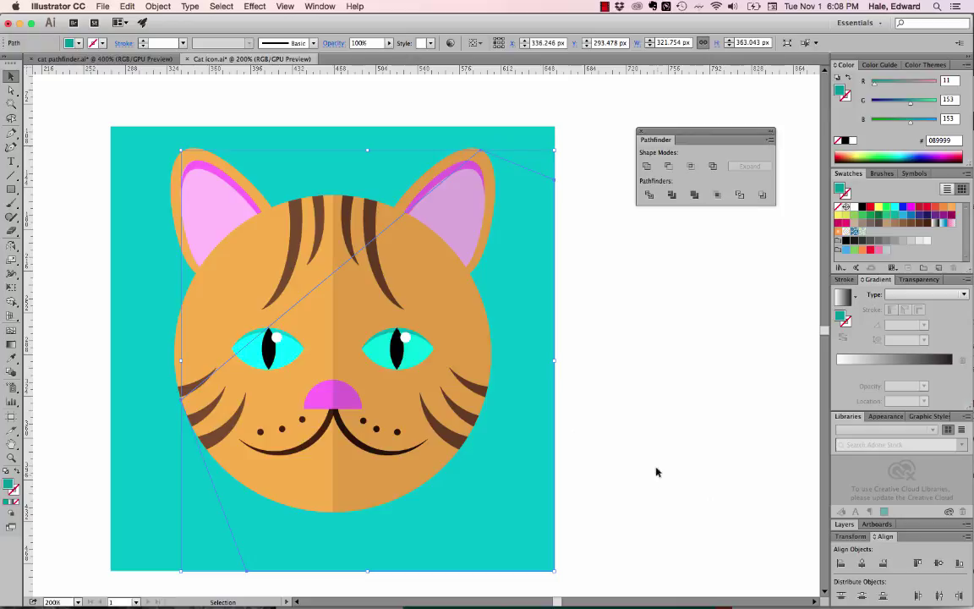
Send the teal background square to the back, behind the trimmed shadow
click(656, 471)
right_click(533, 149)
mouse_move(567, 306)
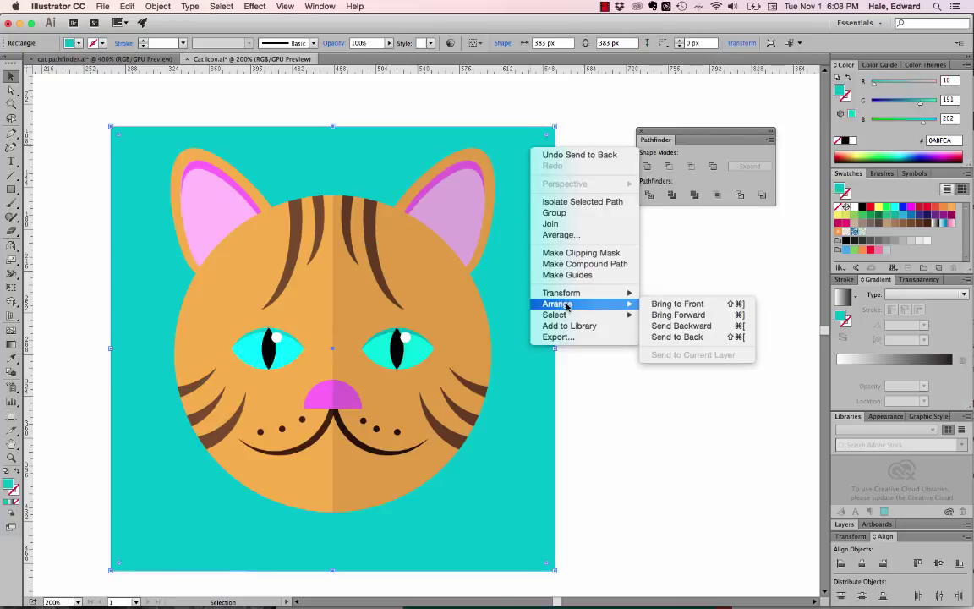
click(673, 335)
click(625, 260)
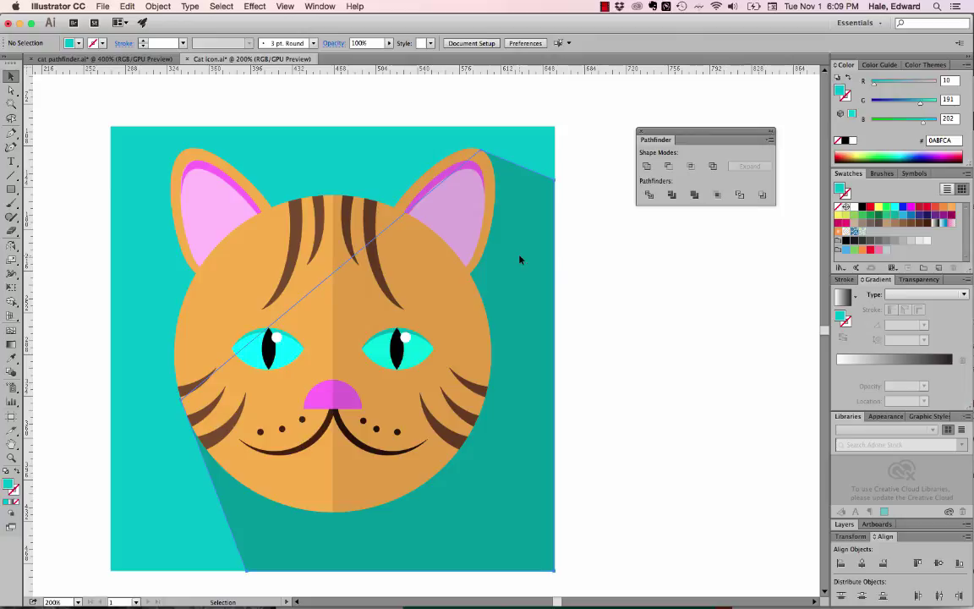
Duplicate the shadow onto the left ear and move the copy's upper-right corner and left point behind the cat's head
drag(522, 261, 241, 259)
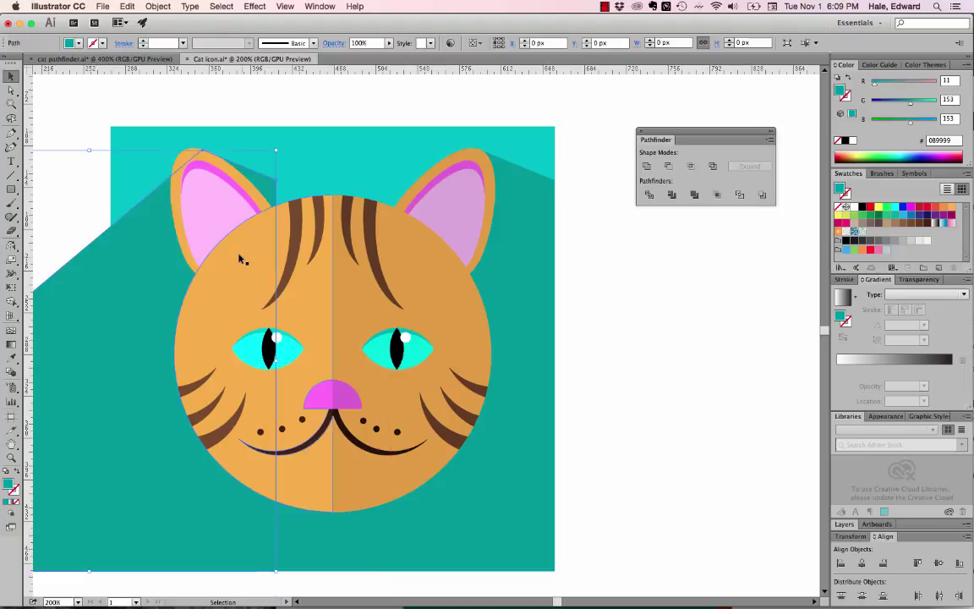
click(276, 182)
drag(277, 181, 334, 205)
scroll(333, 282, down, 5)
scroll(332, 282, left, 8)
scroll(332, 284, up, 2)
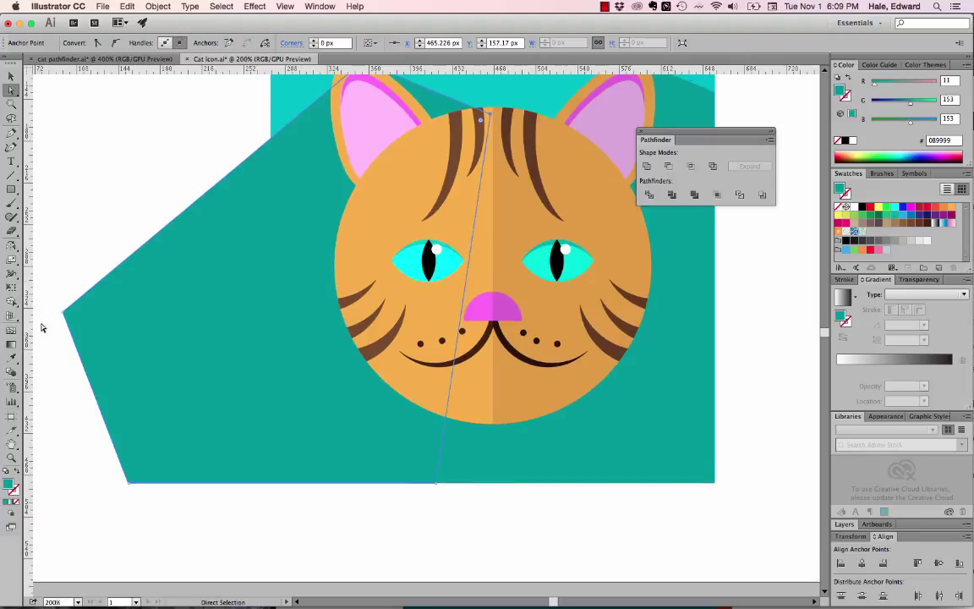
click(64, 313)
drag(64, 313, 401, 174)
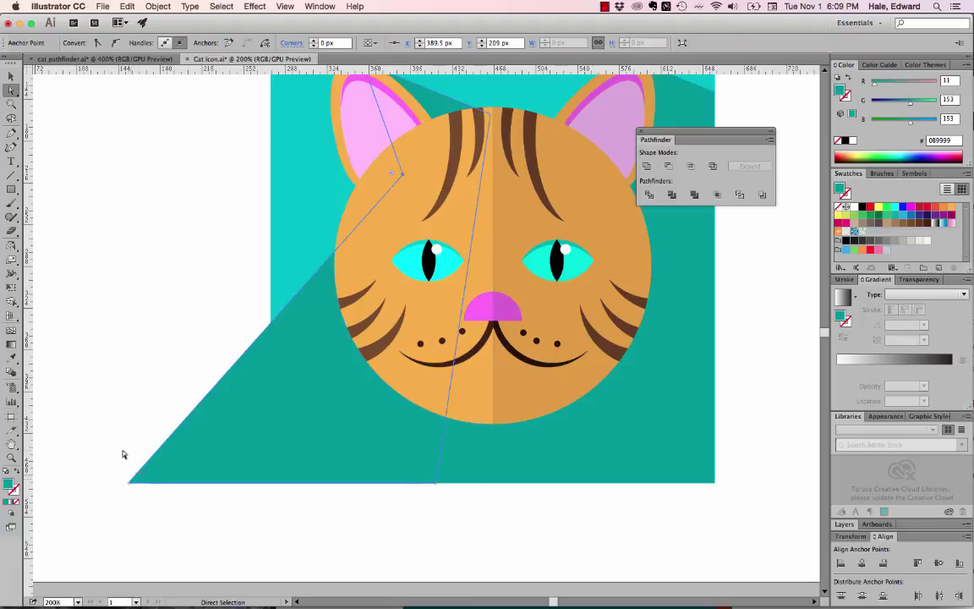
Delete the two bottom anchor points of the left ear's shadow with the Pen tool and deselect it
drag(12, 132, 38, 133)
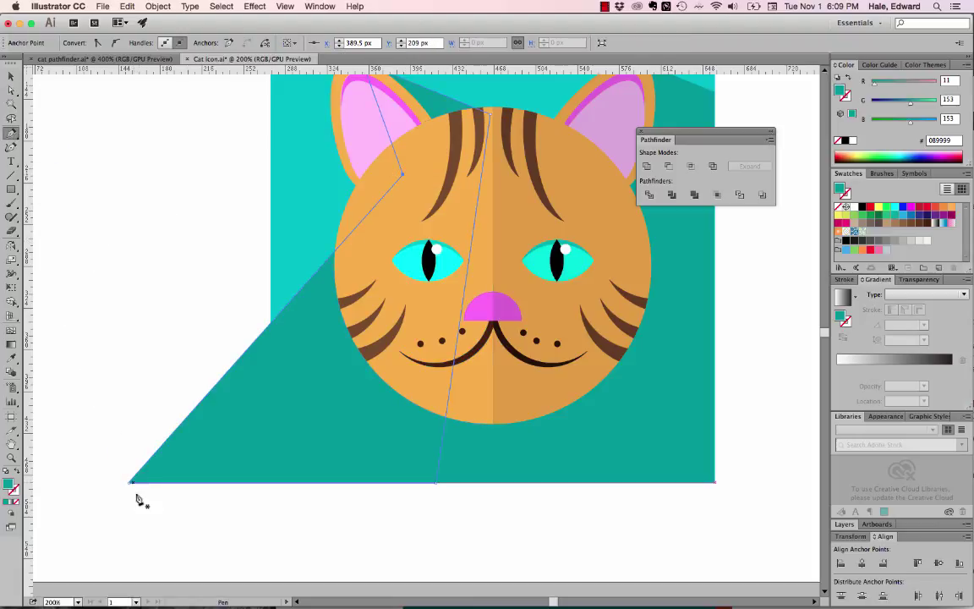
click(131, 487)
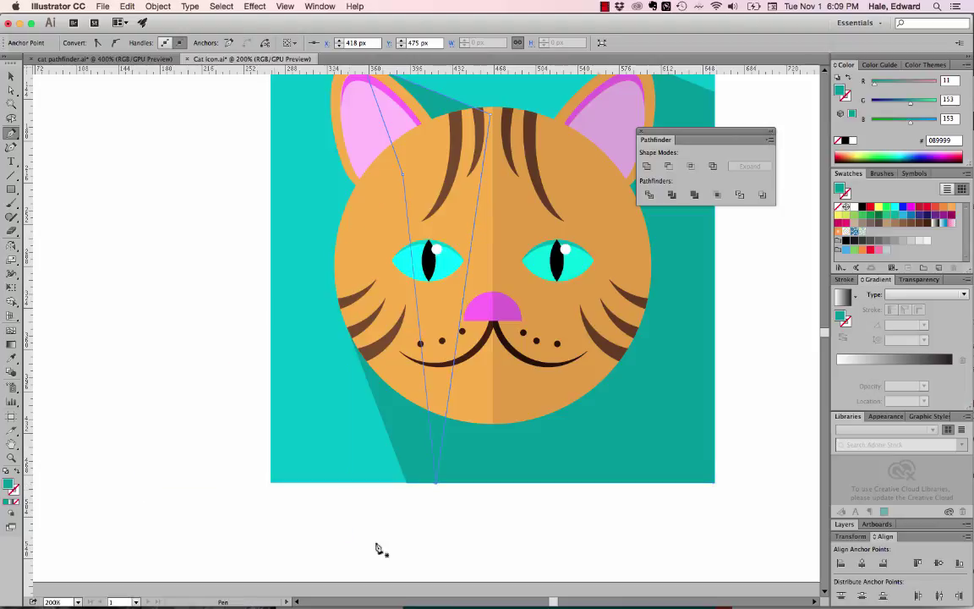
click(434, 489)
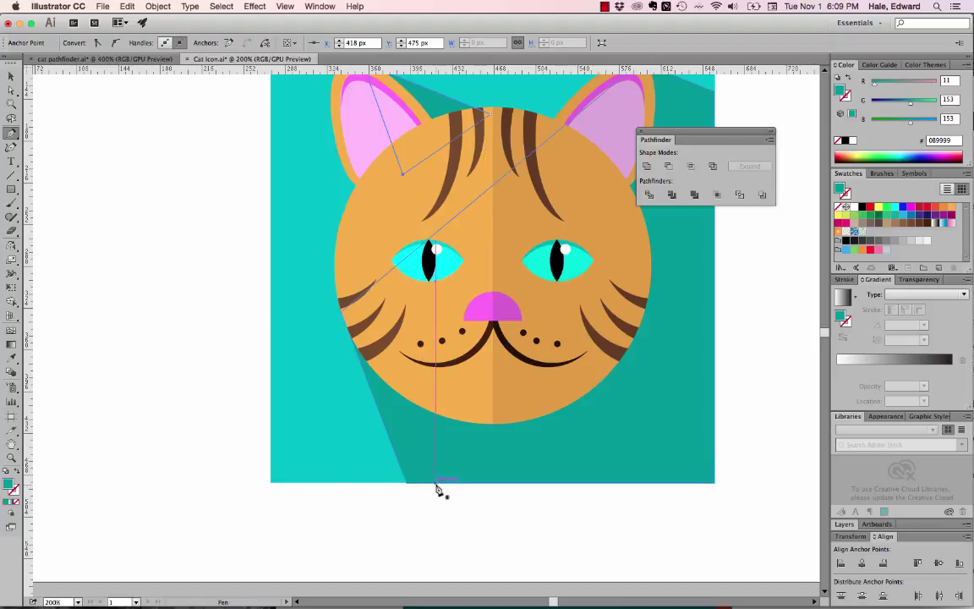
scroll(165, 209, right, 10)
scroll(165, 209, up, 2)
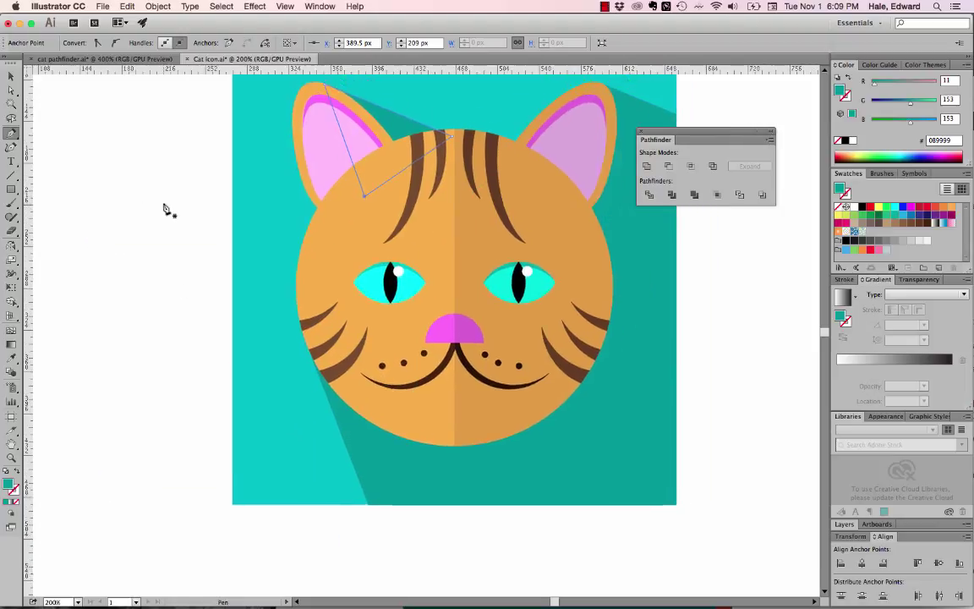
key(v)
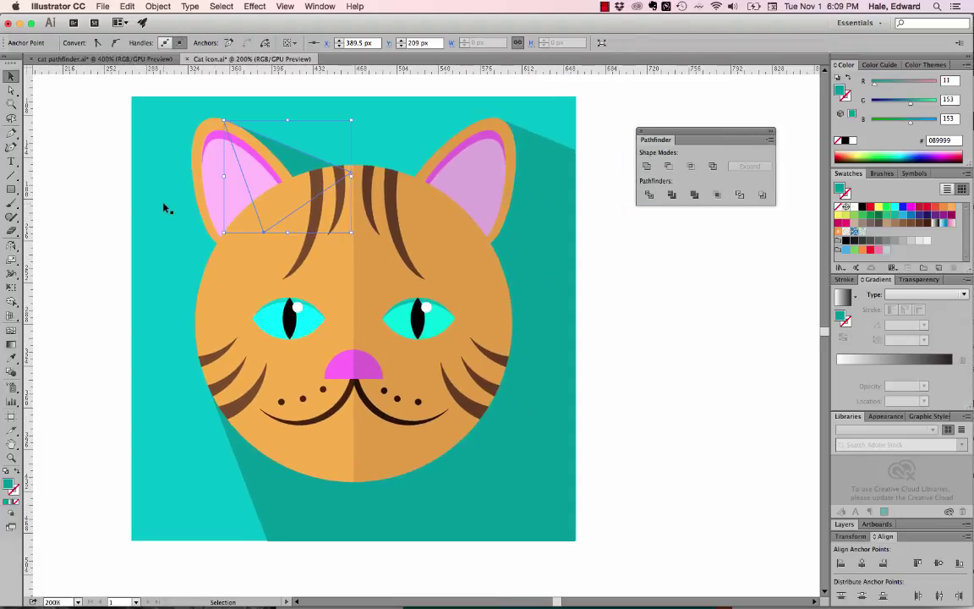
click(100, 249)
Save the main shadow's fill (R=11 G=153 B=153) and the background square's fill (0ABFCA) as new swatches
click(537, 480)
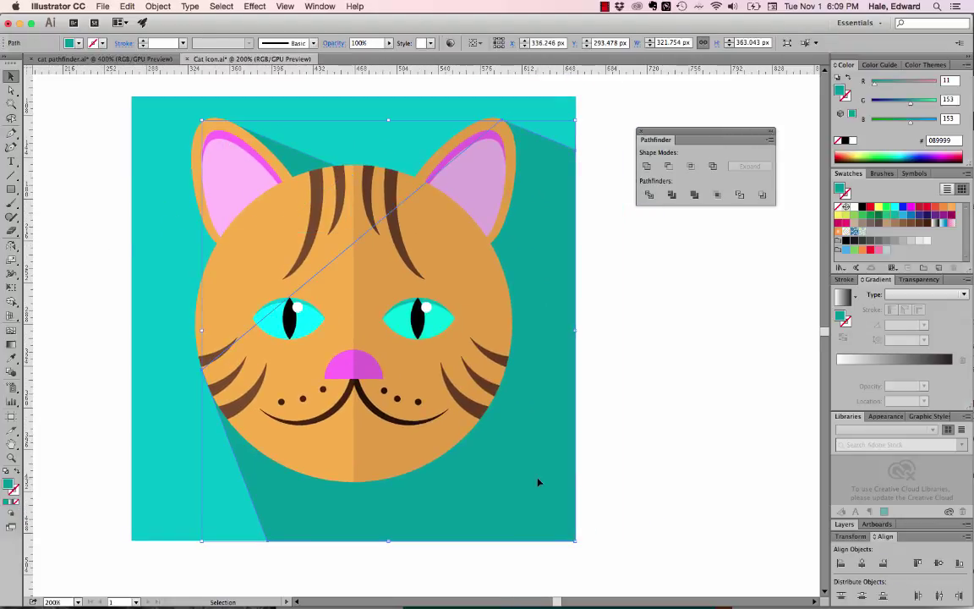
click(938, 267)
key(Return)
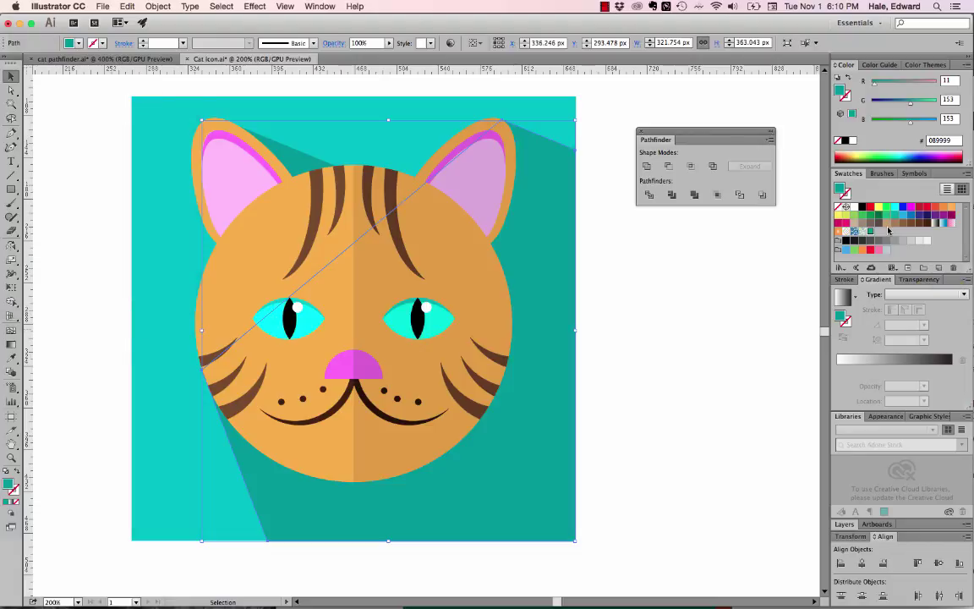
click(476, 114)
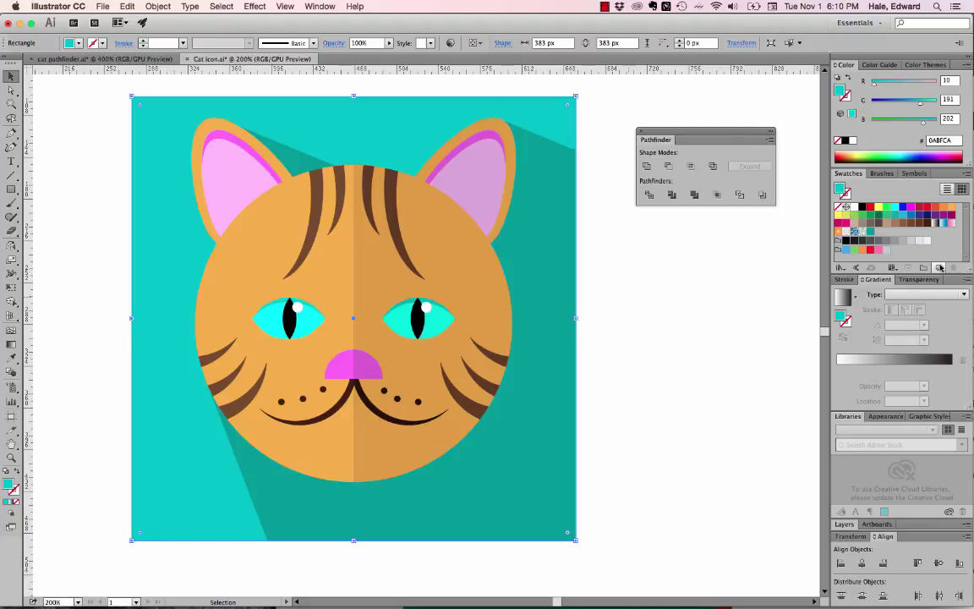
click(937, 268)
key(Return)
Fill the main shadow with a linear gradient from teal 0ABFCA to the darker R=11 G=153 B=153 swatch
click(542, 357)
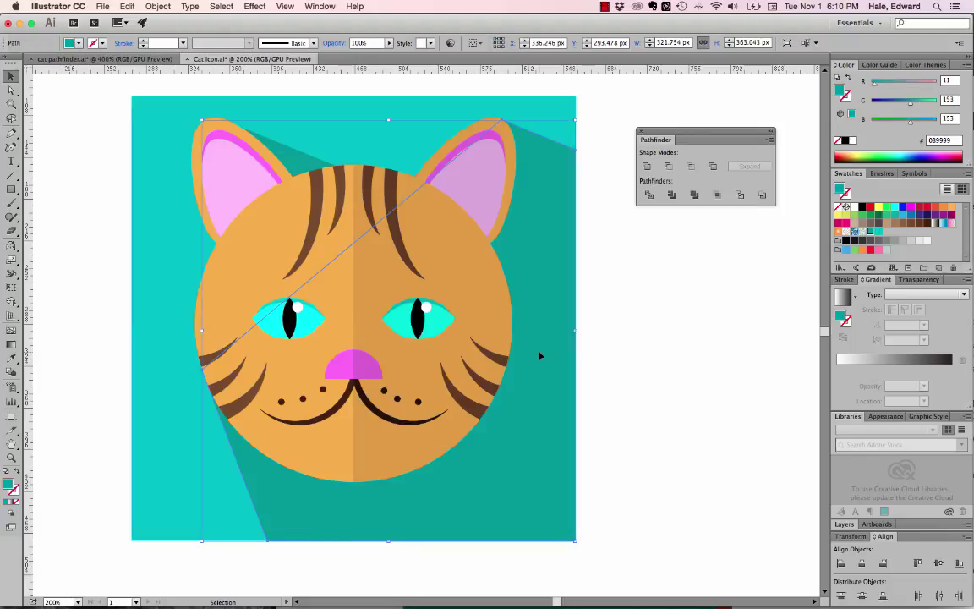
click(897, 363)
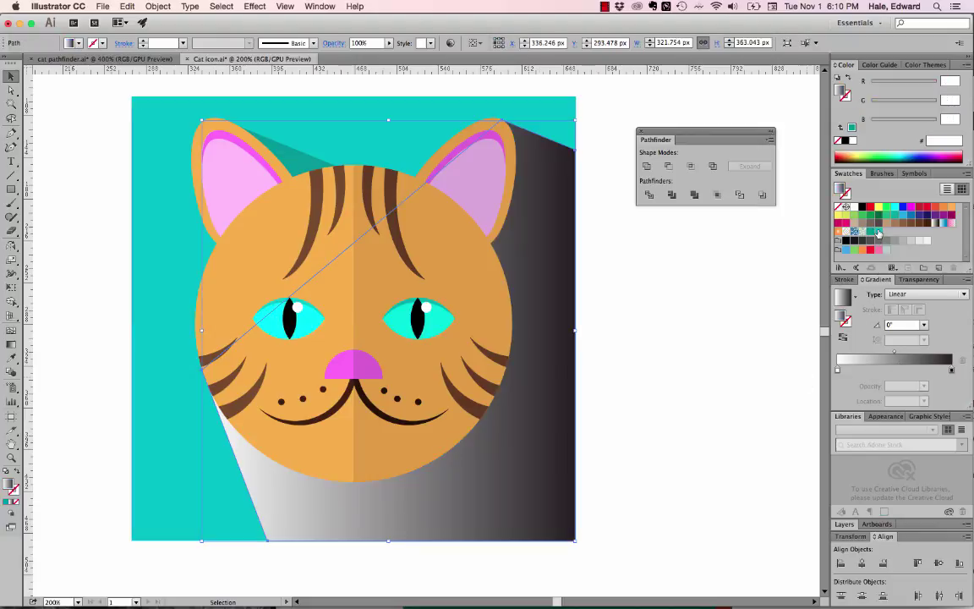
drag(877, 232, 838, 372)
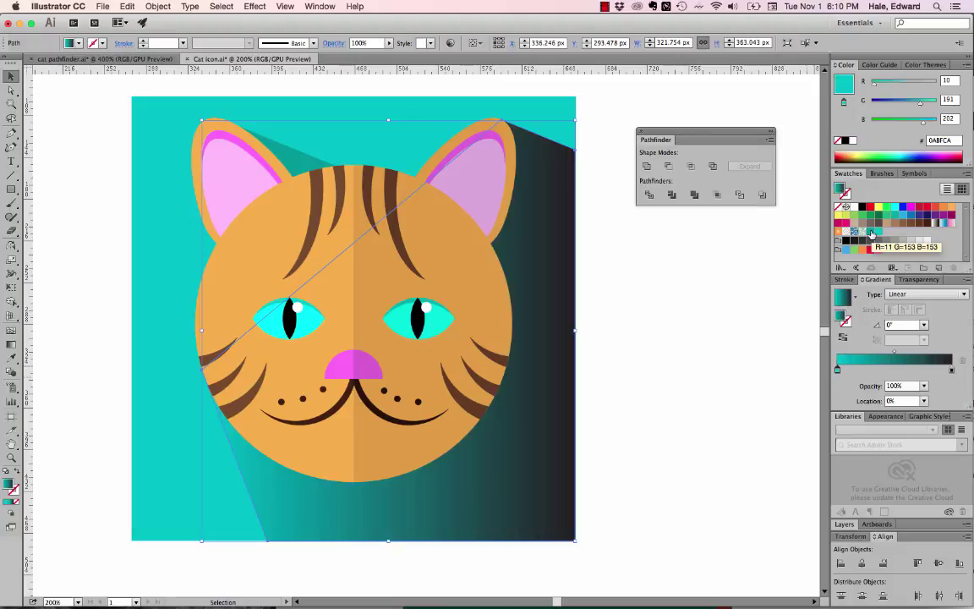
mouse_move(871, 234)
mouse_down()
mouse_move(874, 287)
mouse_move(951, 371)
mouse_up()
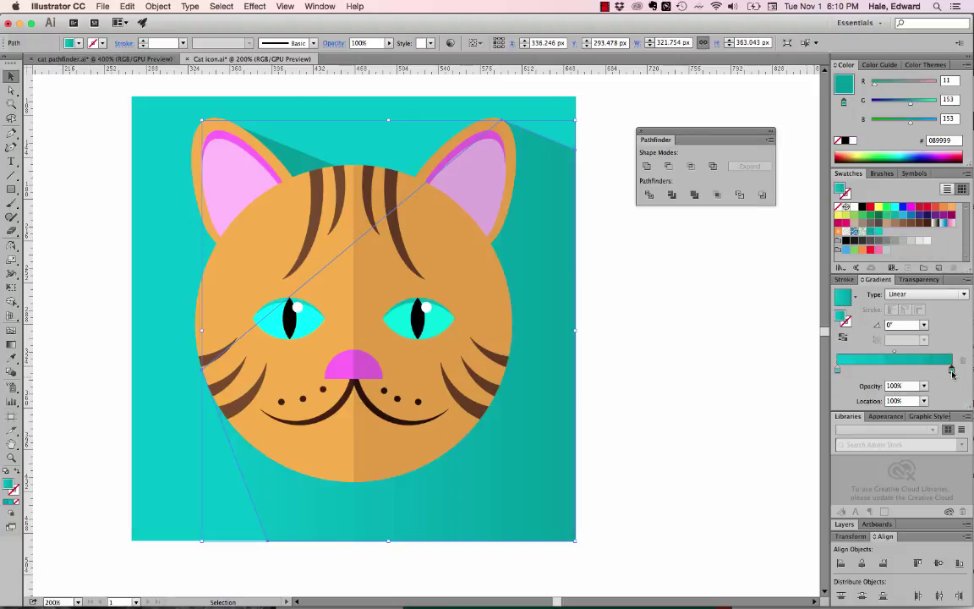
Redirect the shadow's gradient diagonally at about 135° from the square's lower-right corner toward the face, deselect, and save the file
key(g)
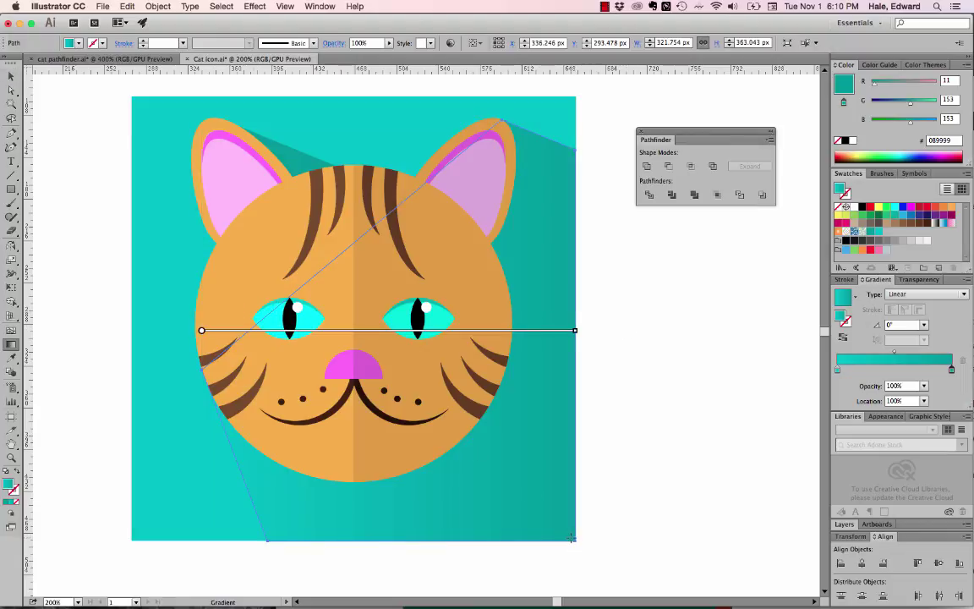
drag(572, 537, 440, 409)
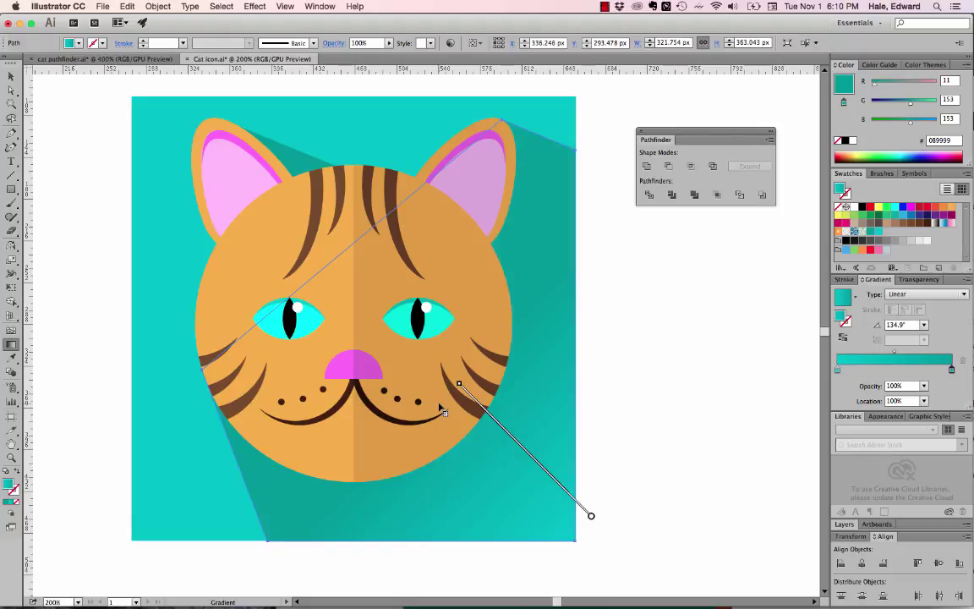
key(super+shift+a)
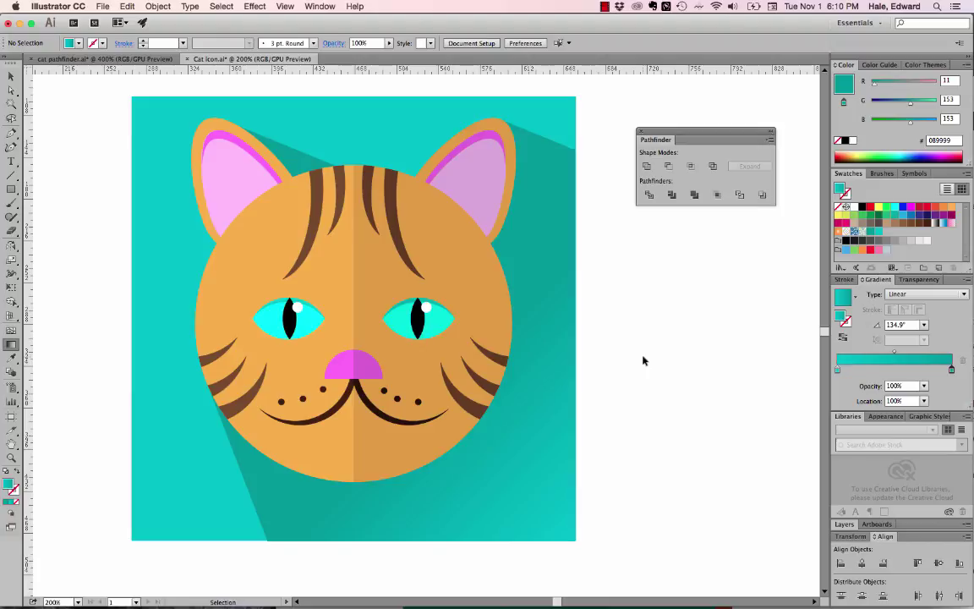
key(super+s)
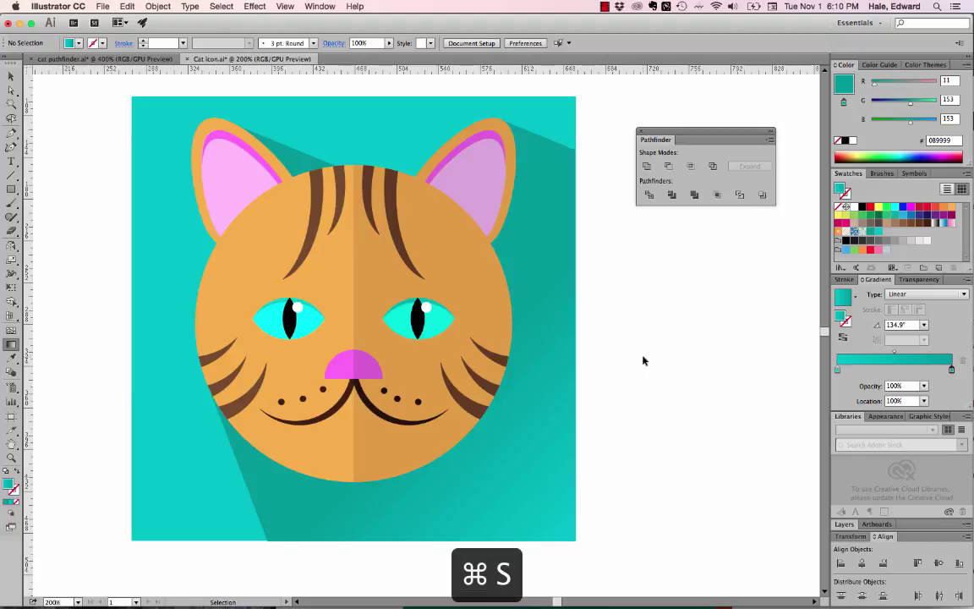